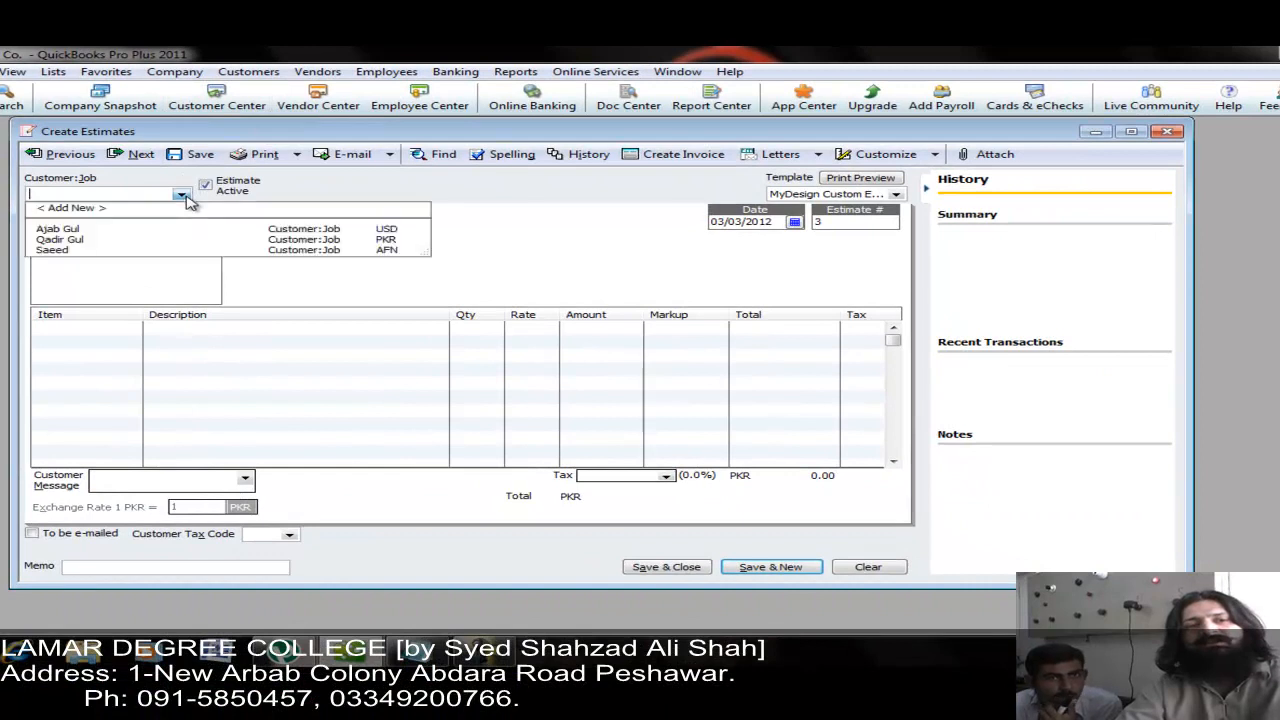
Choose the PKR customer for the estimate and add LapTop Ci7 as the first item with quantity 4
left_click(60, 240)
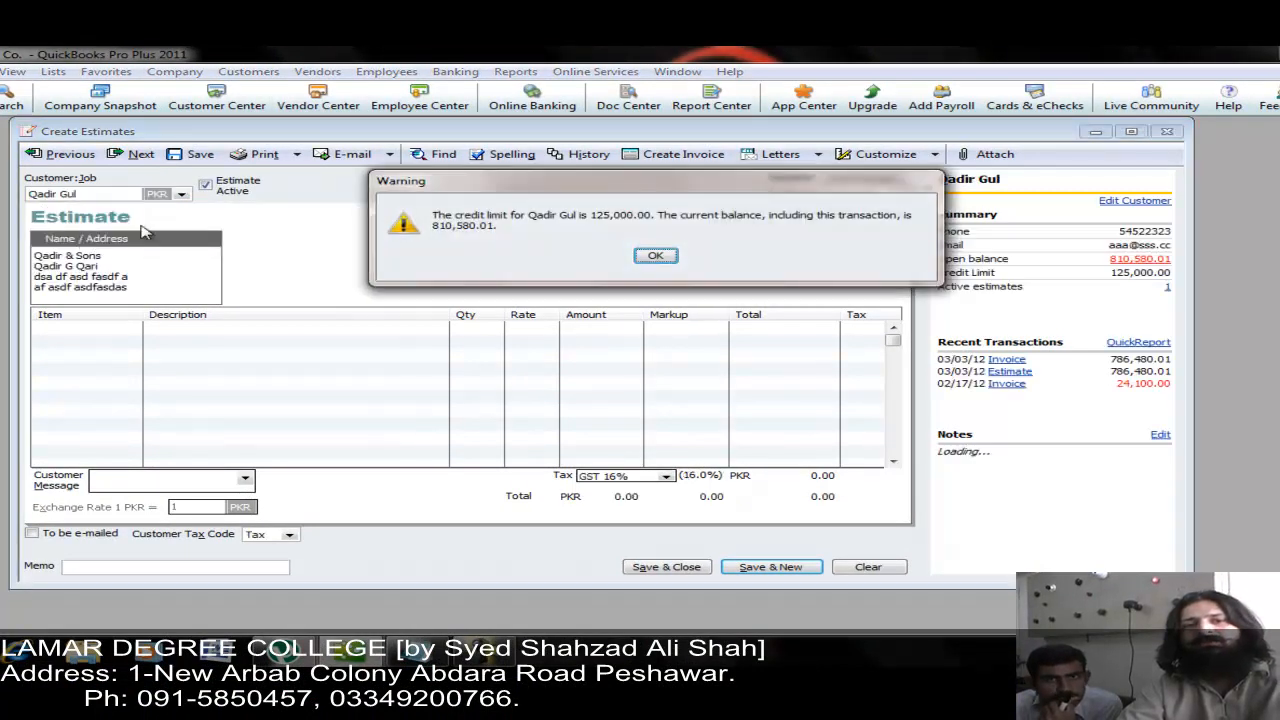
left_click(655, 257)
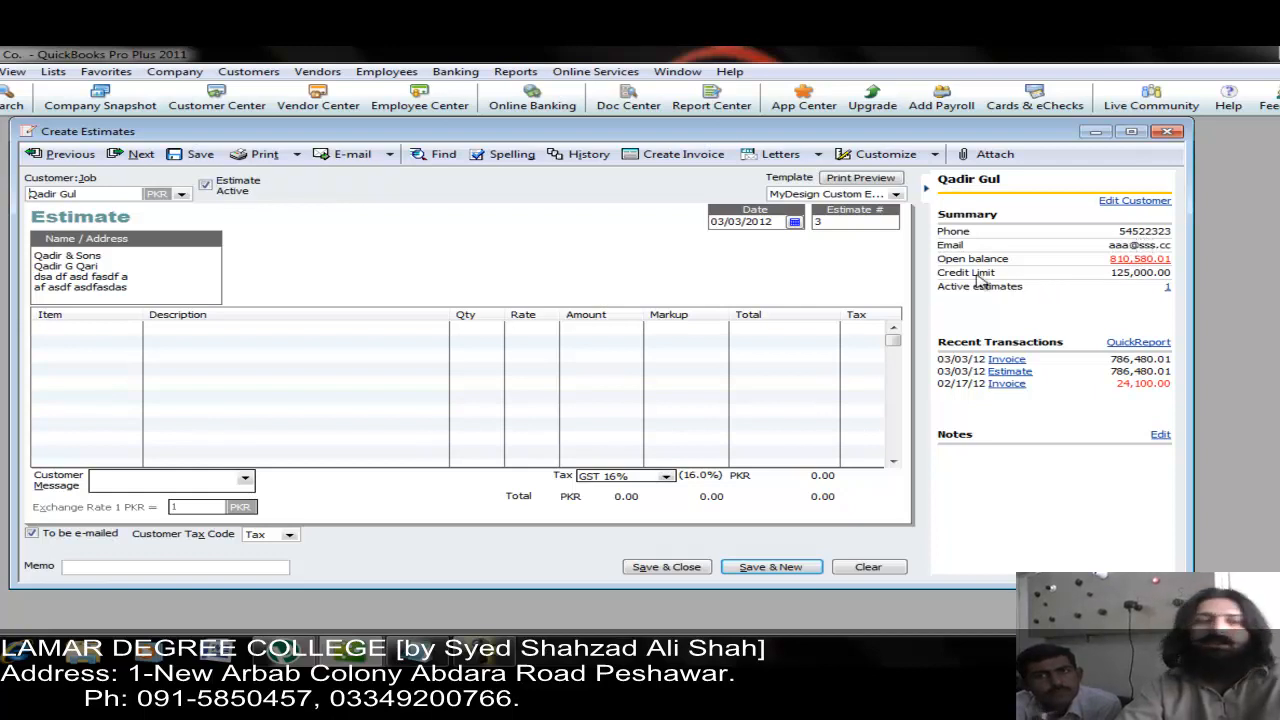
left_click(107, 326)
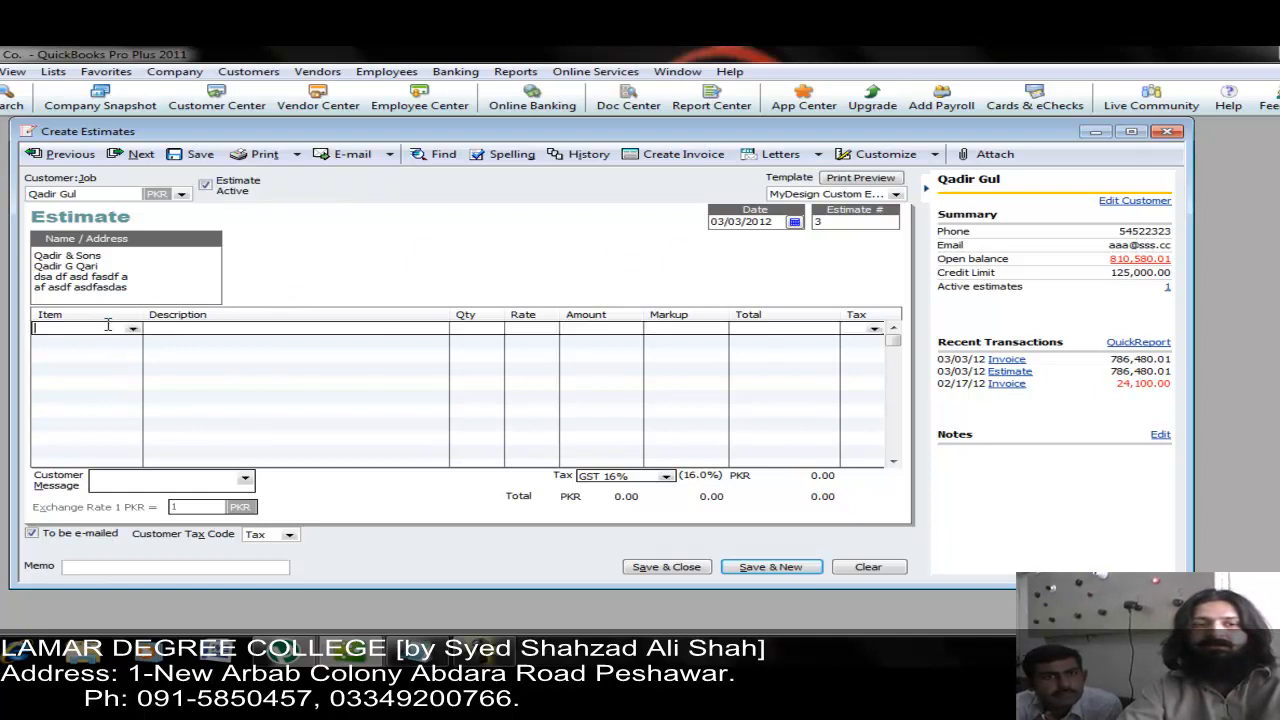
type("l")
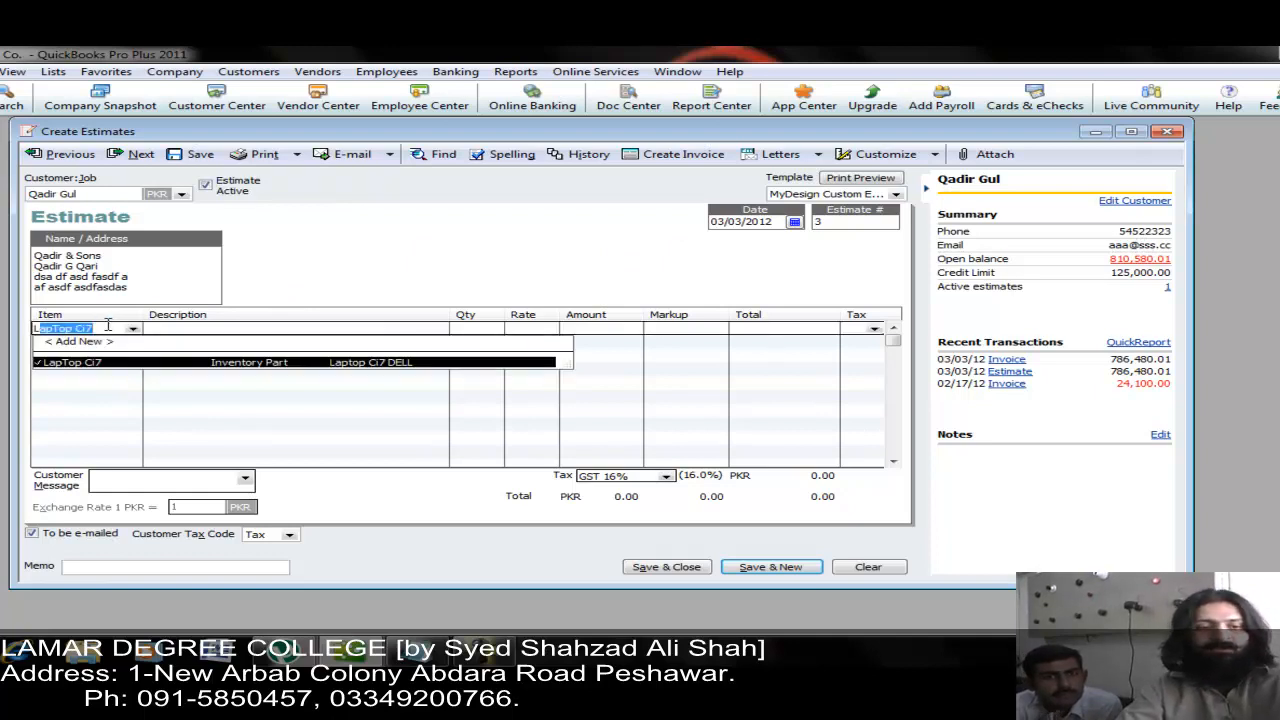
key("Tab")
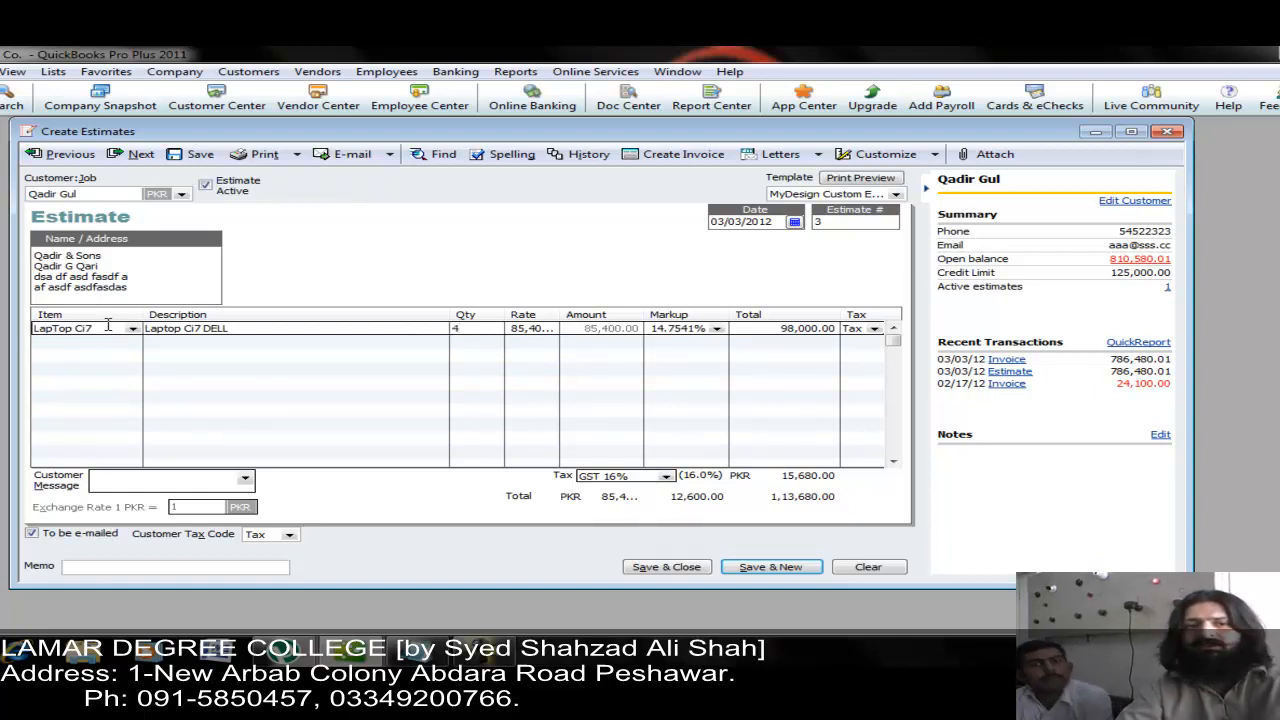
Add Nokia E 63 as the estimate's second item with quantity 6
left_click(58, 343)
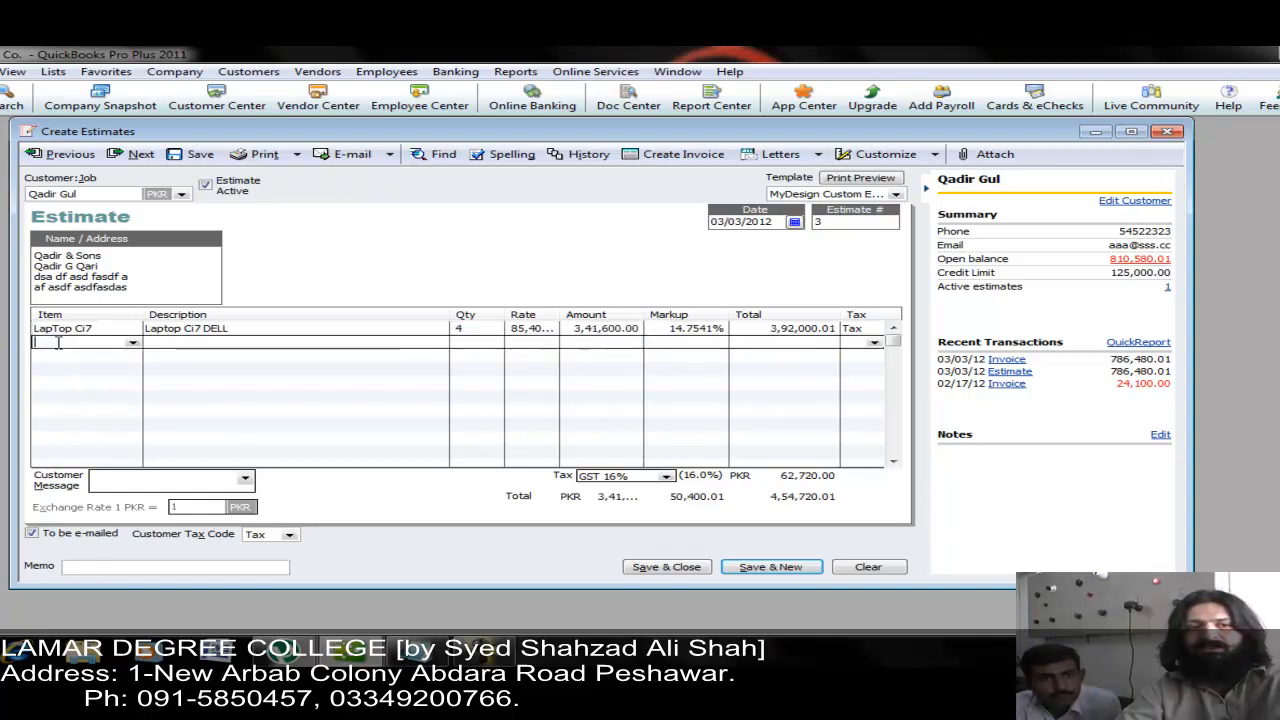
type("Nokia E 63")
key("Tab")
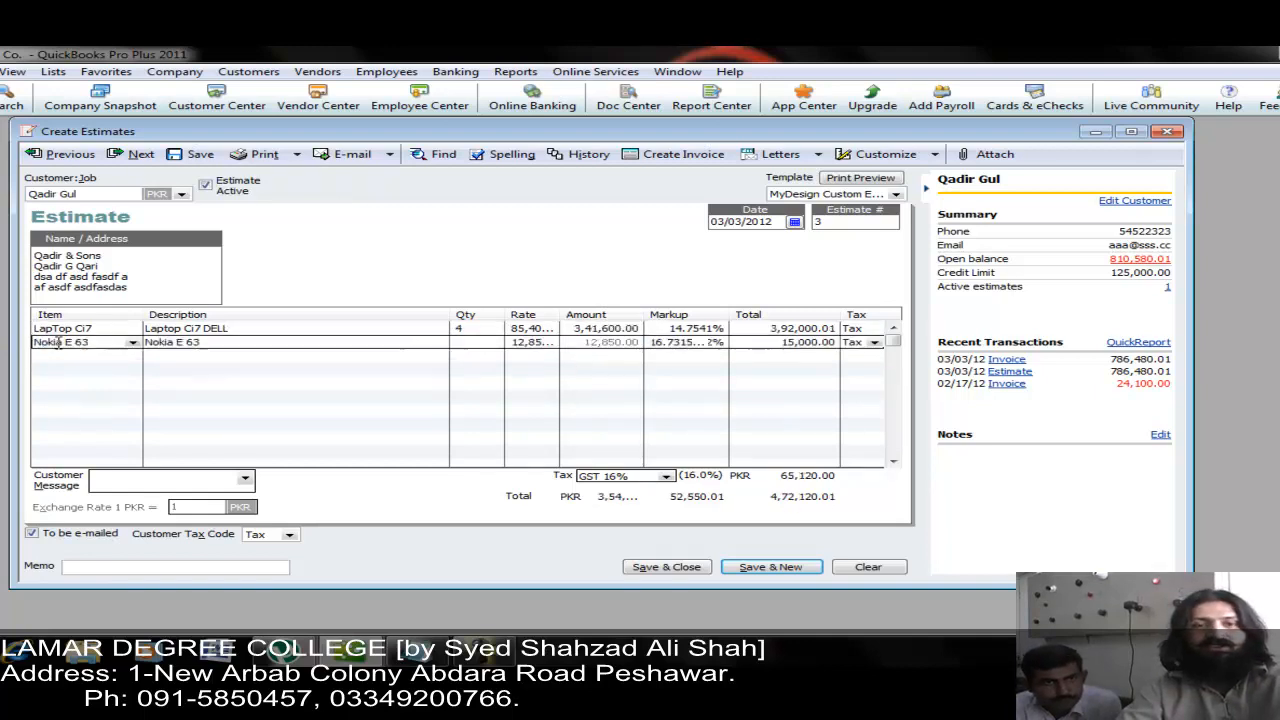
left_click(58, 343)
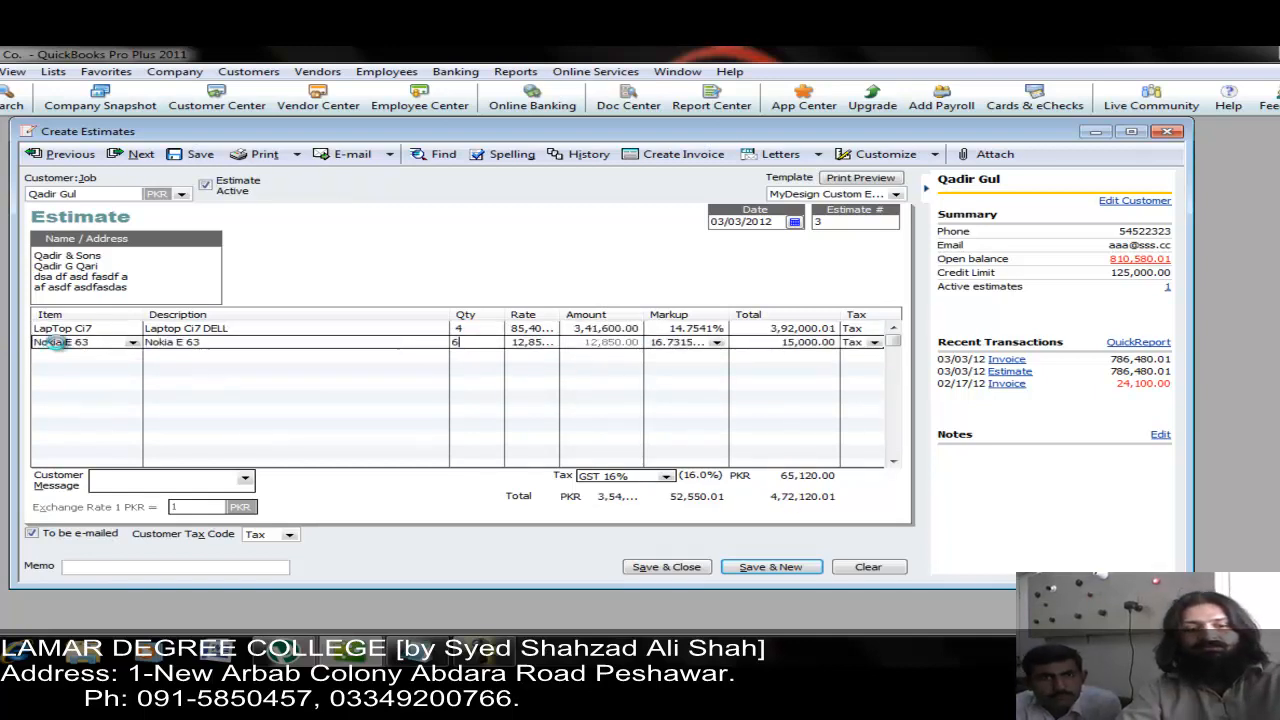
key("Tab")
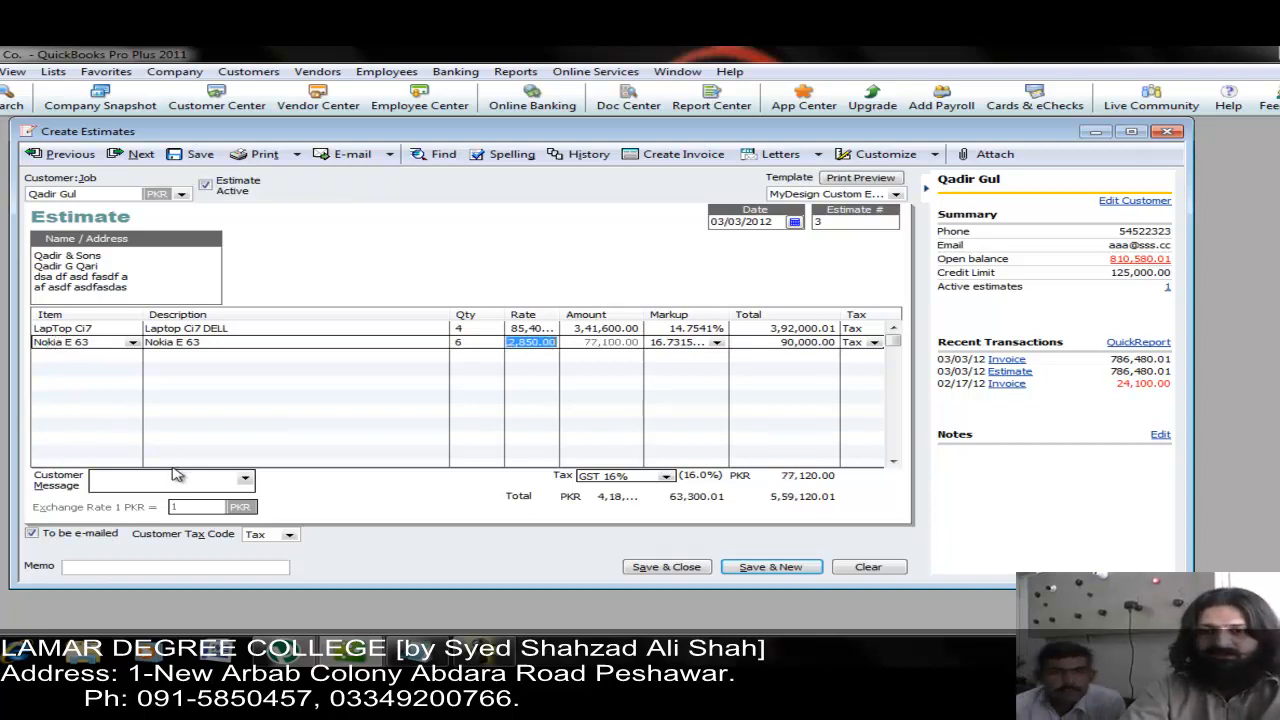
Set the tax code of both the LapTop Ci7 and Nokia E 63 lines to Non
left_click(858, 331)
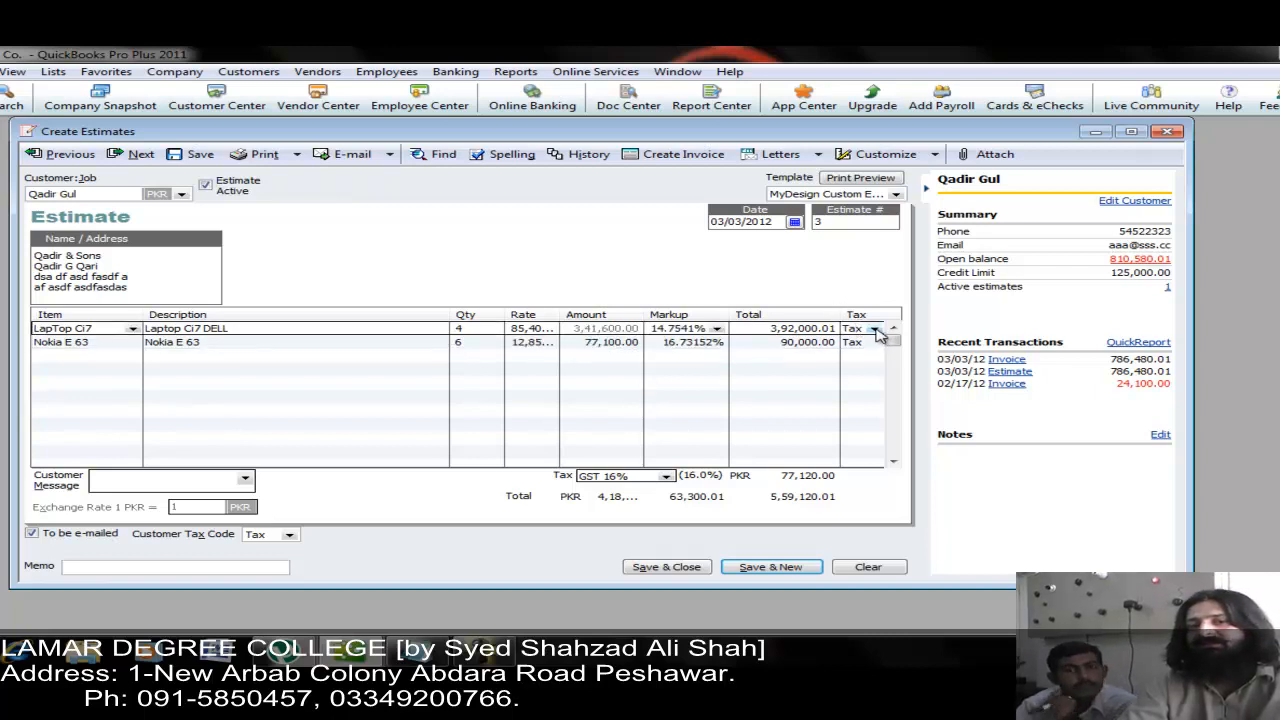
left_click(874, 329)
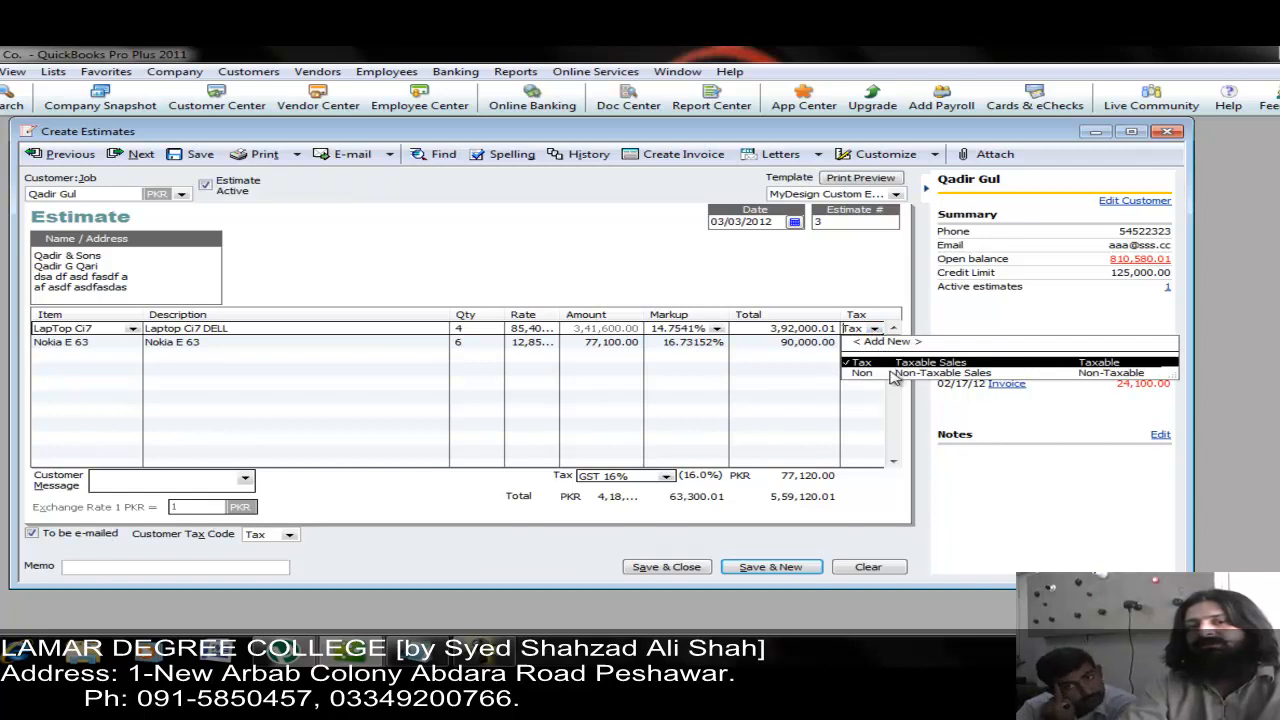
left_click(893, 374)
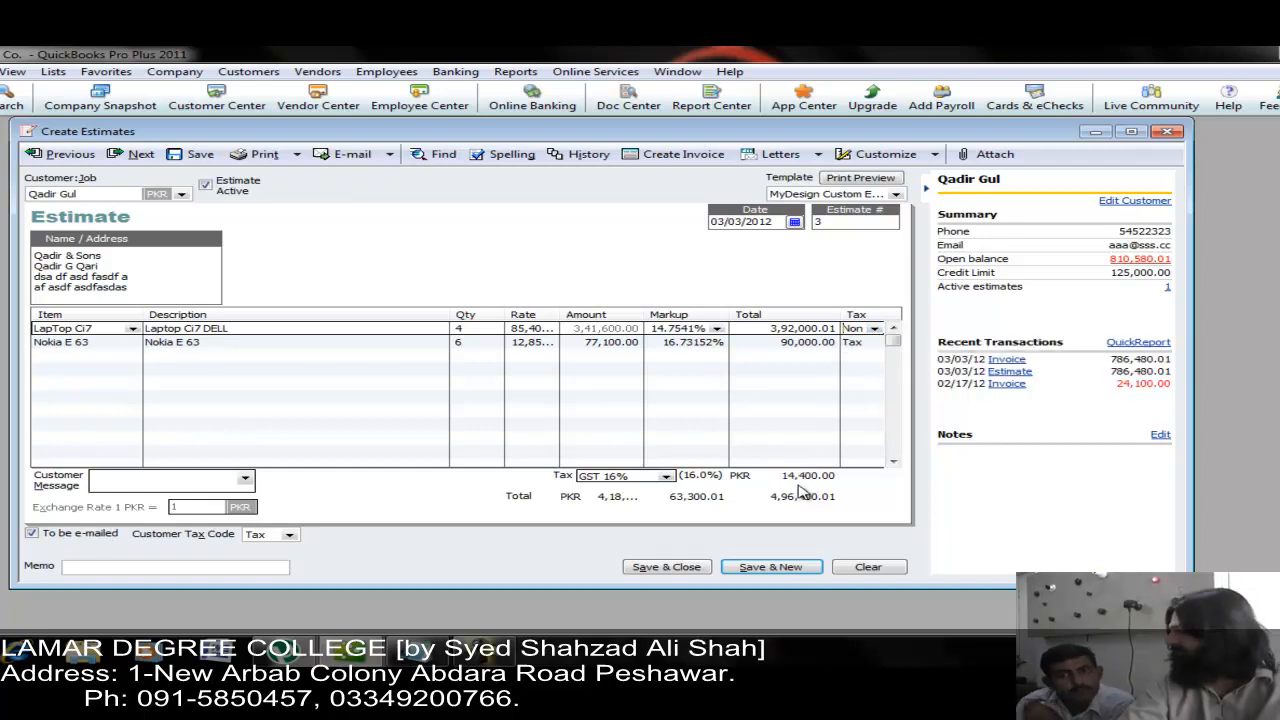
left_click(873, 344)
left_click(873, 343)
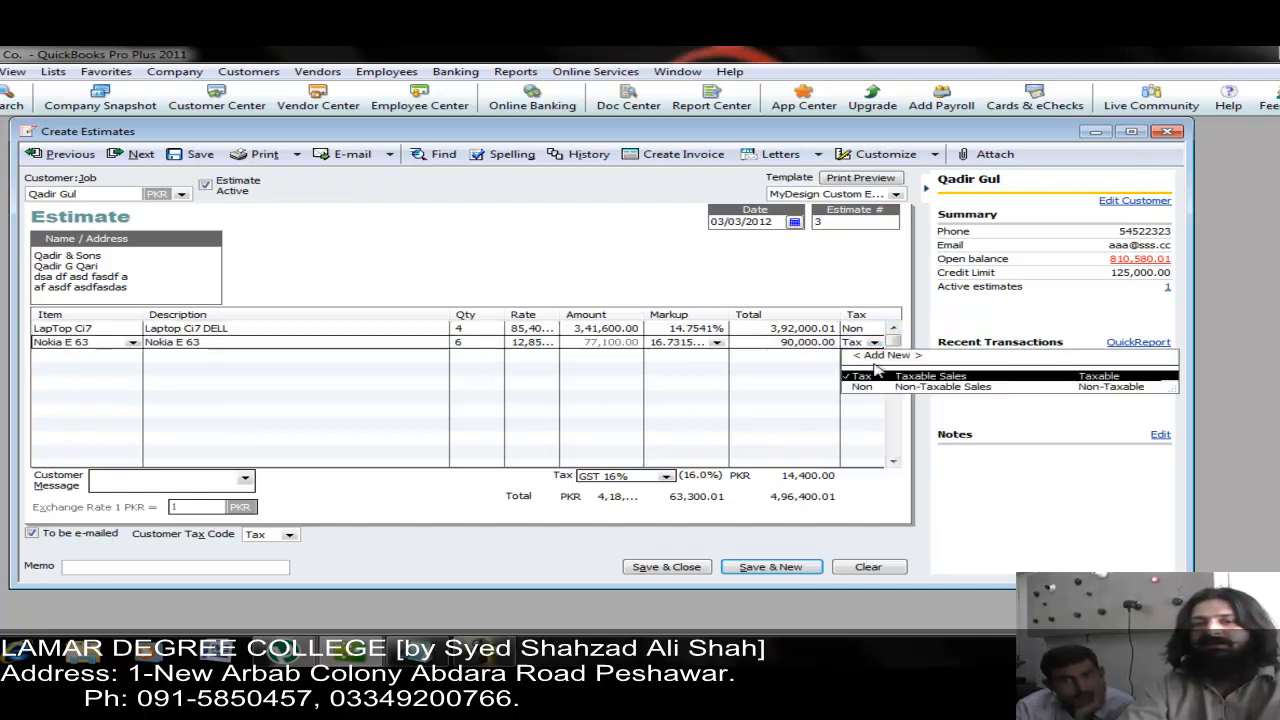
left_click(862, 387)
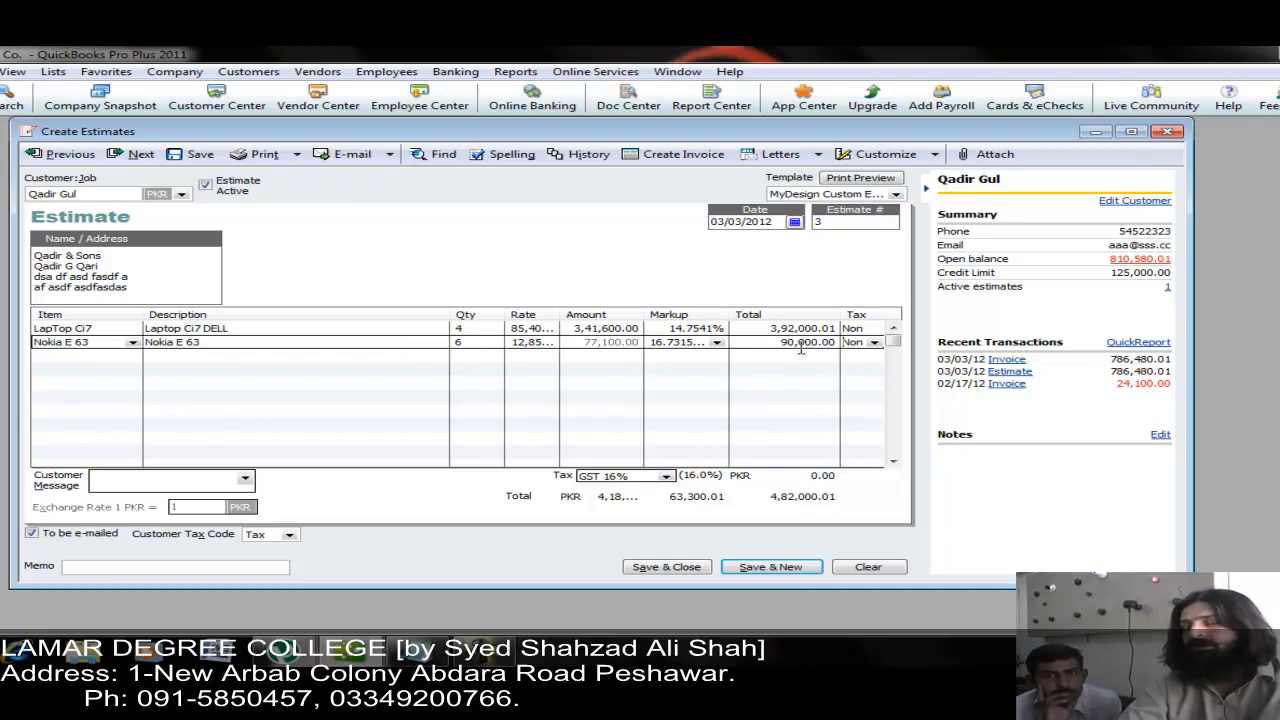
Switch the tax code of both estimate item lines back to Tax
left_click(866, 328)
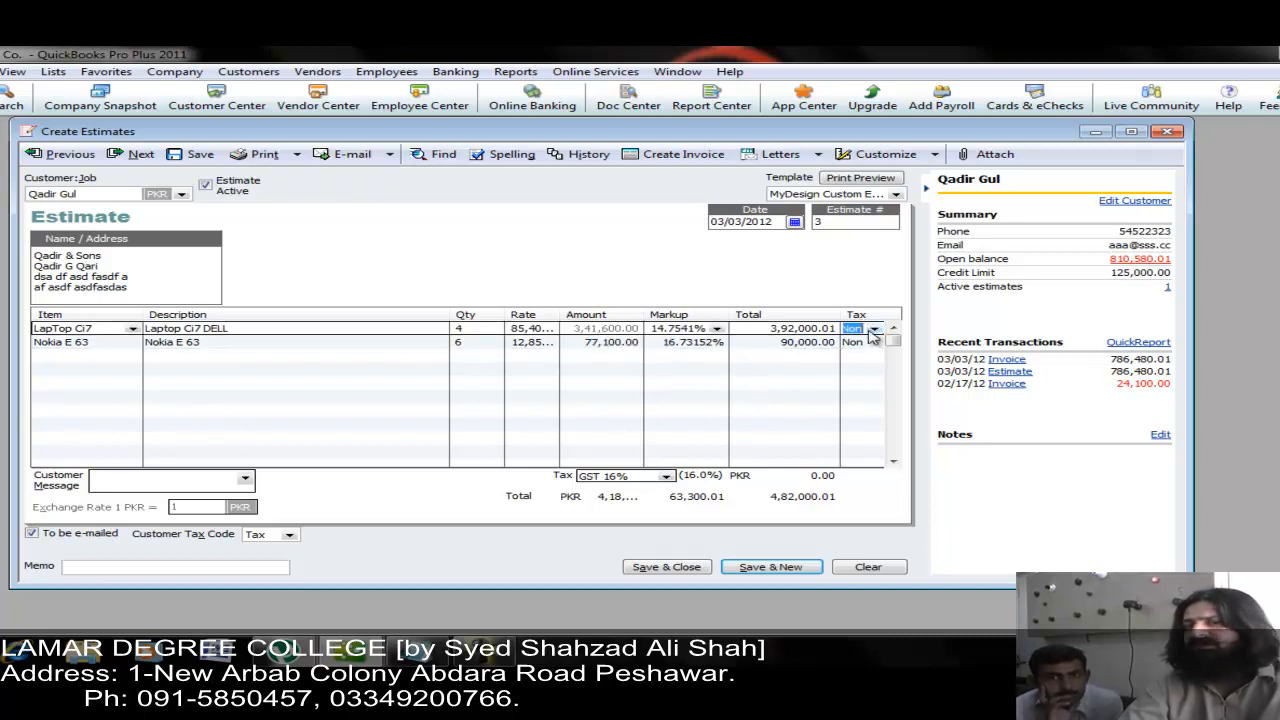
left_click(875, 329)
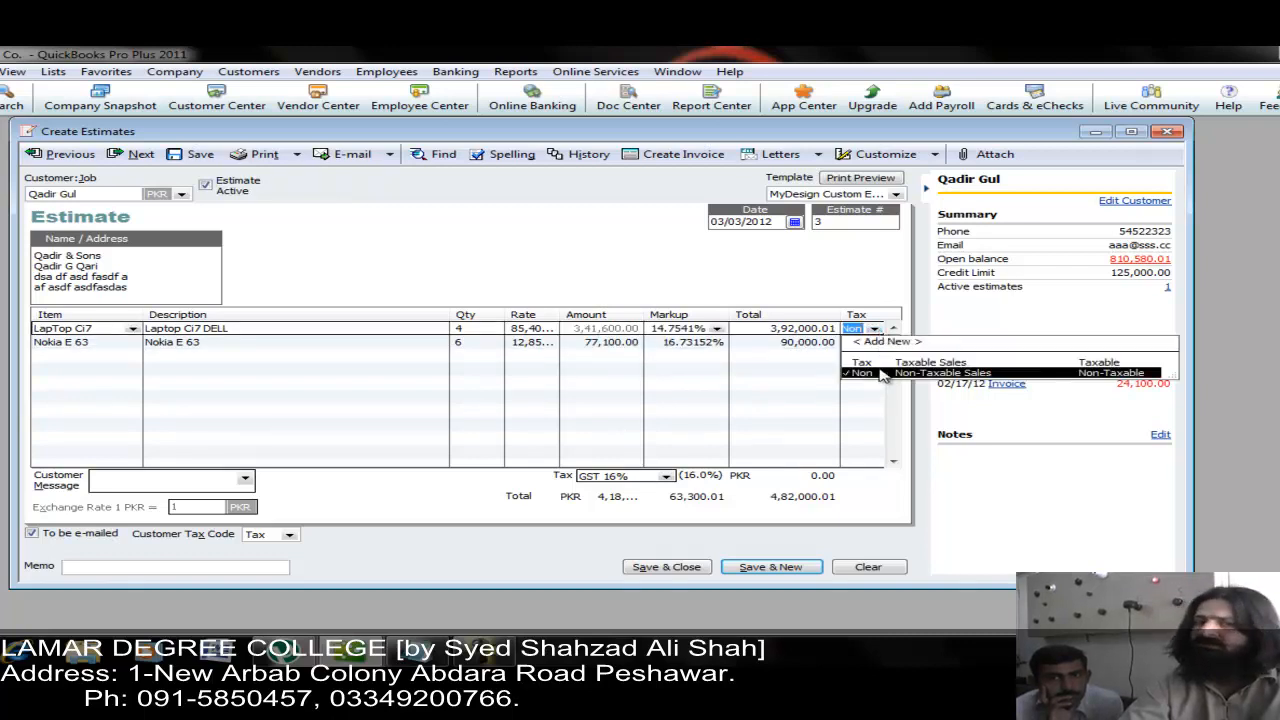
left_click(880, 362)
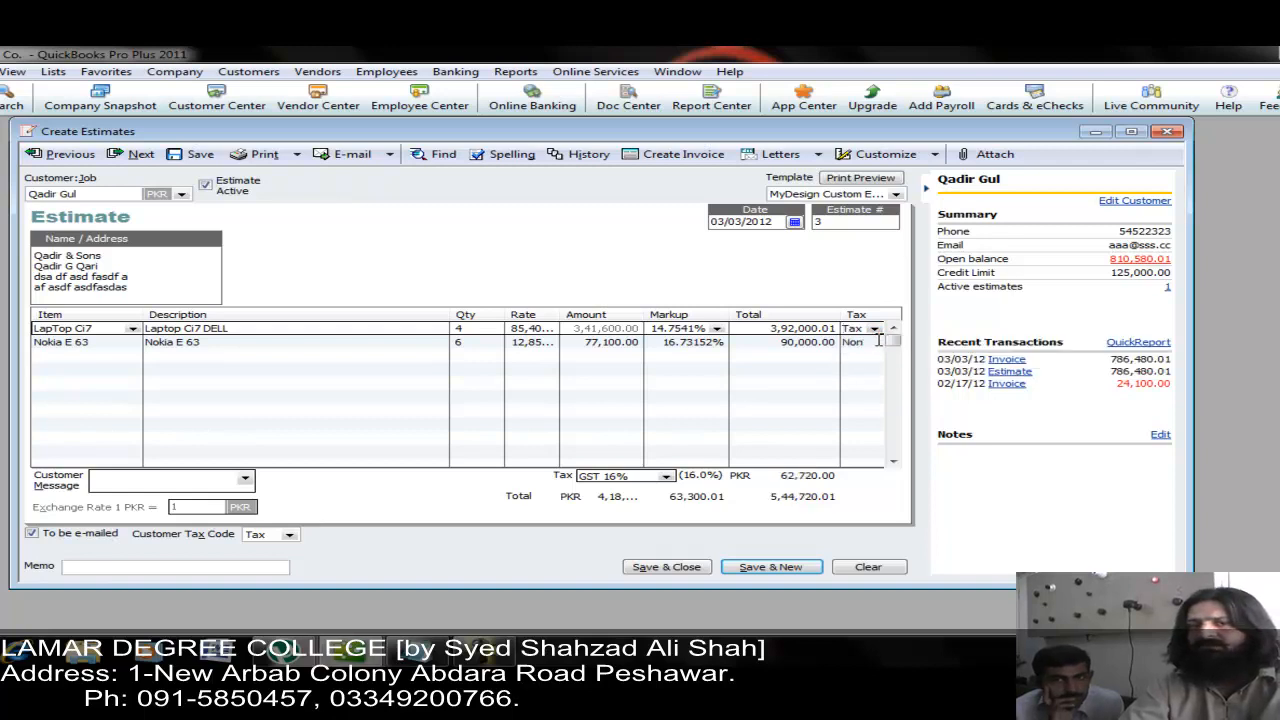
left_click(878, 343)
left_click(875, 342)
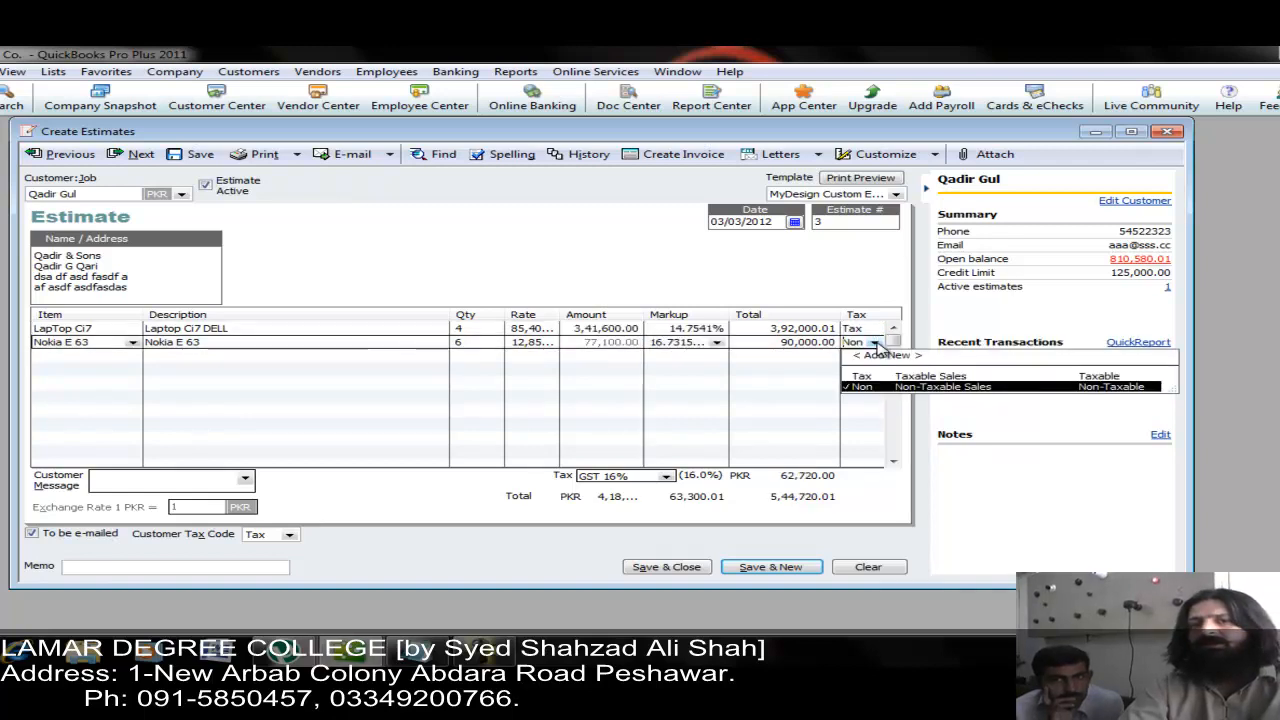
left_click(863, 376)
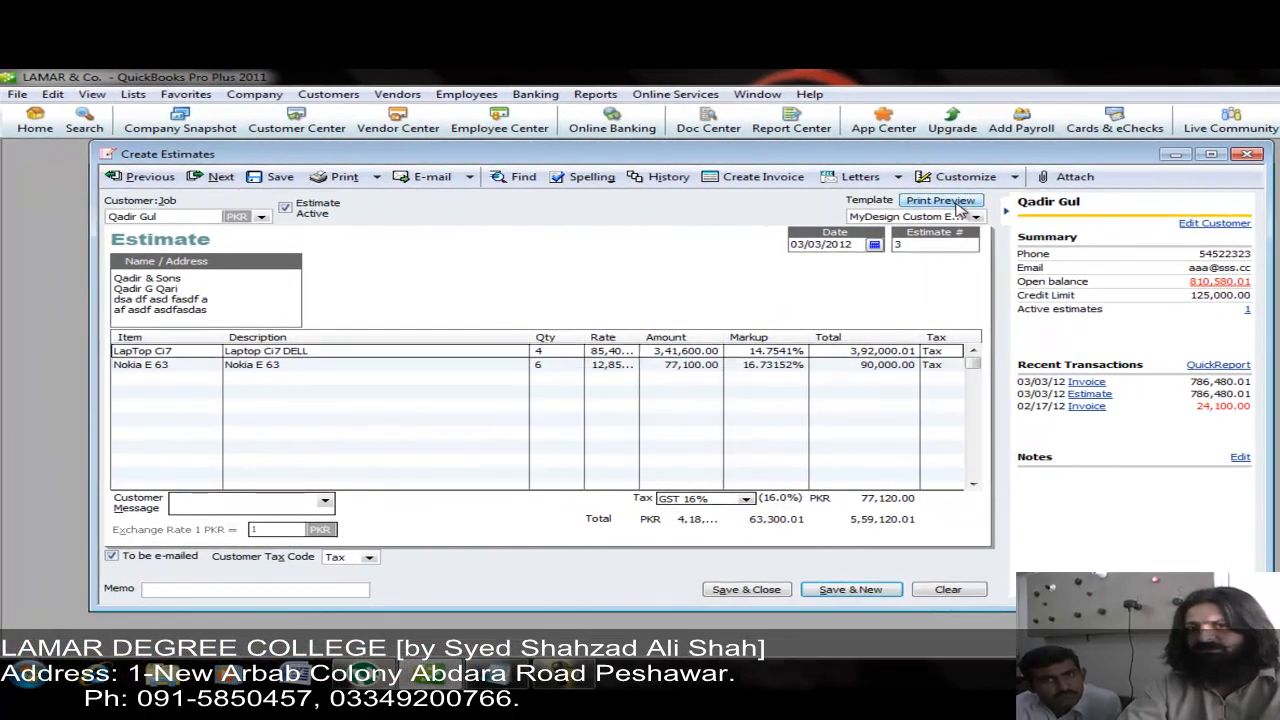
Preview the estimate's printed page, examine its header, item lines and totals up close, and leave the preview
left_click(925, 196)
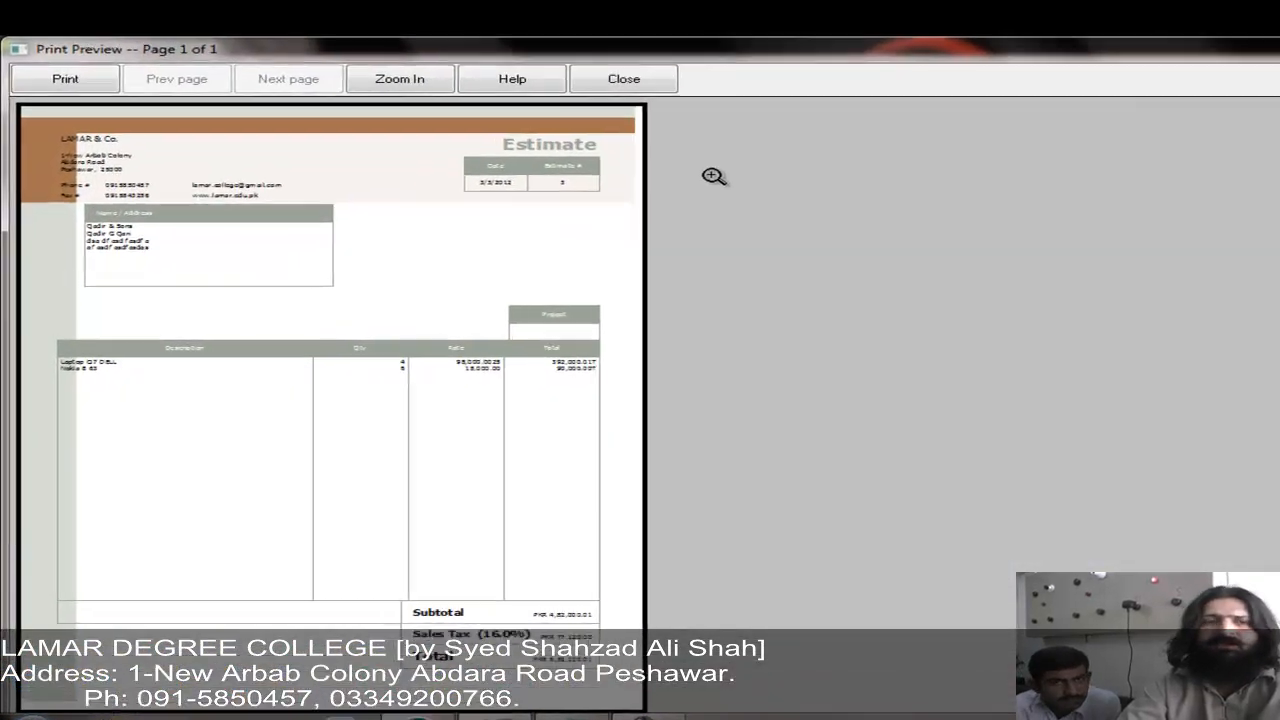
left_click(310, 190)
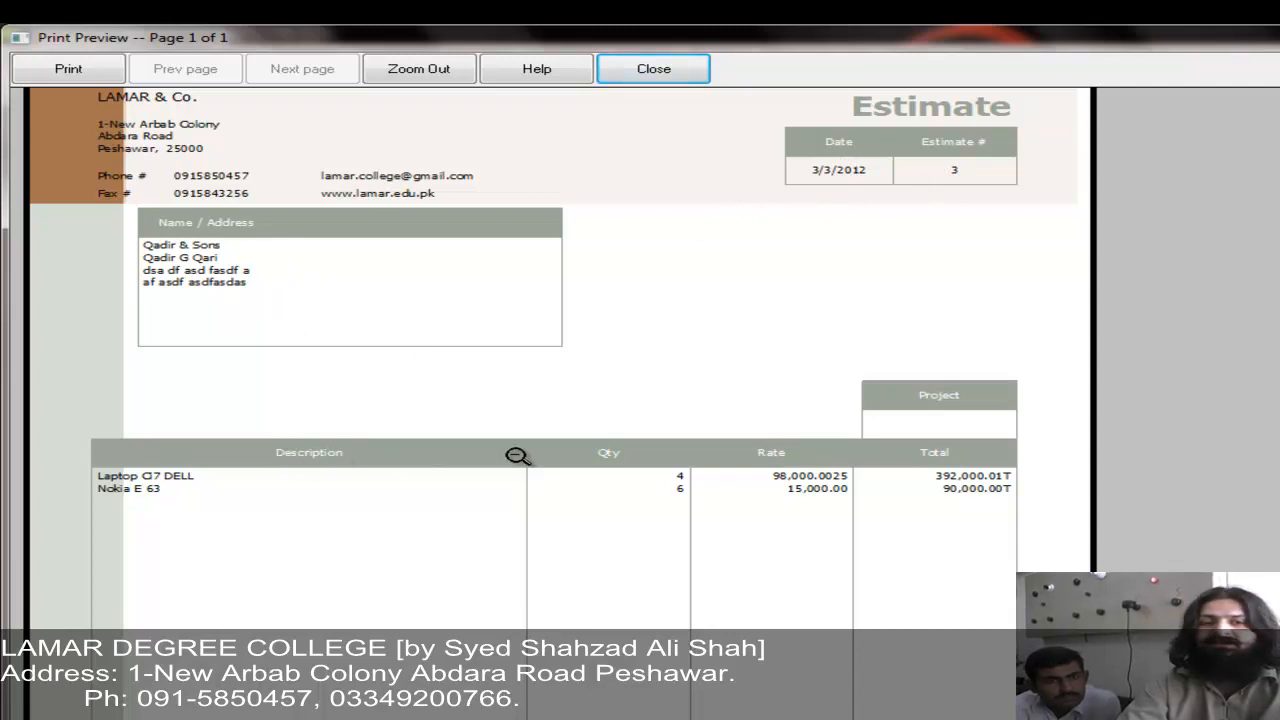
left_click(571, 464)
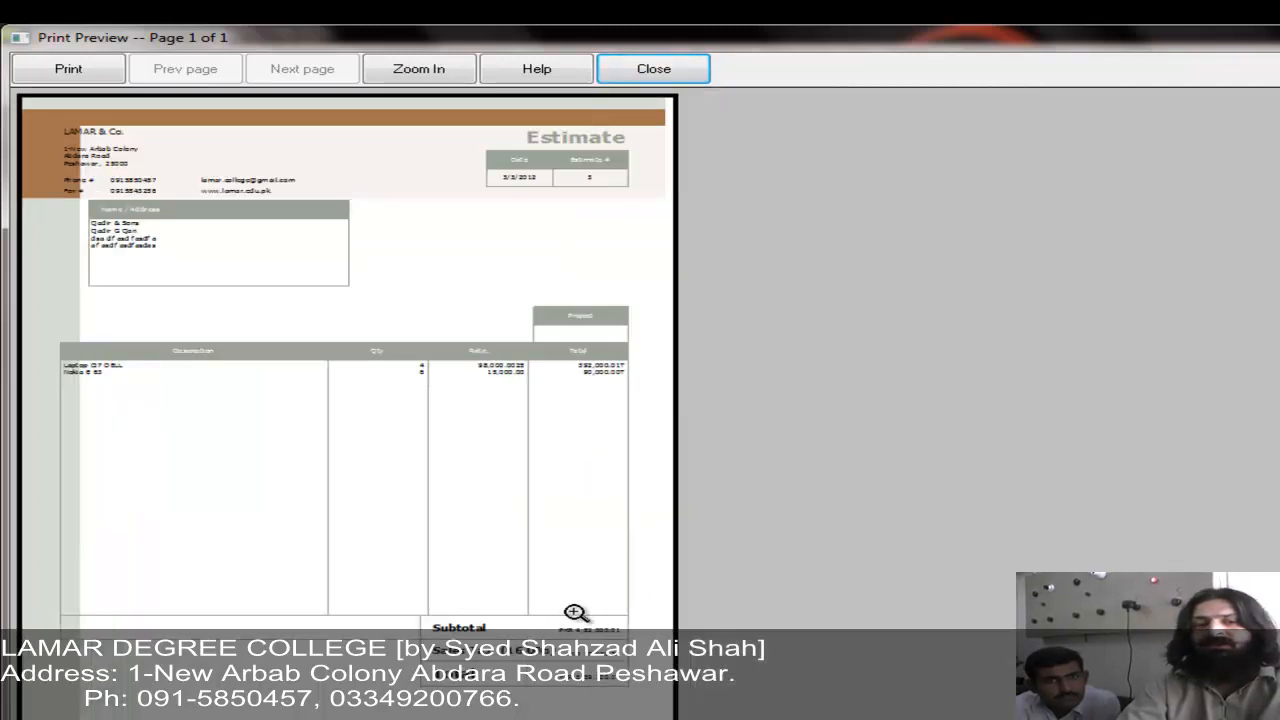
left_click(587, 664)
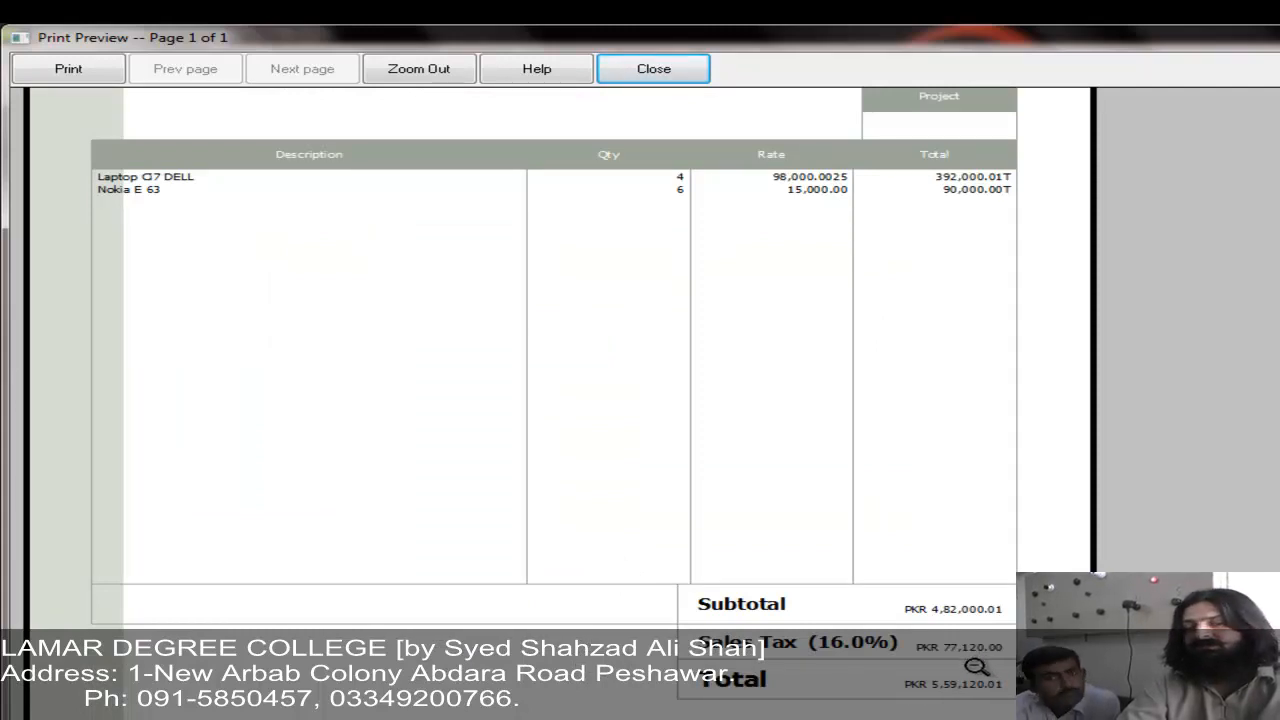
left_click(976, 667)
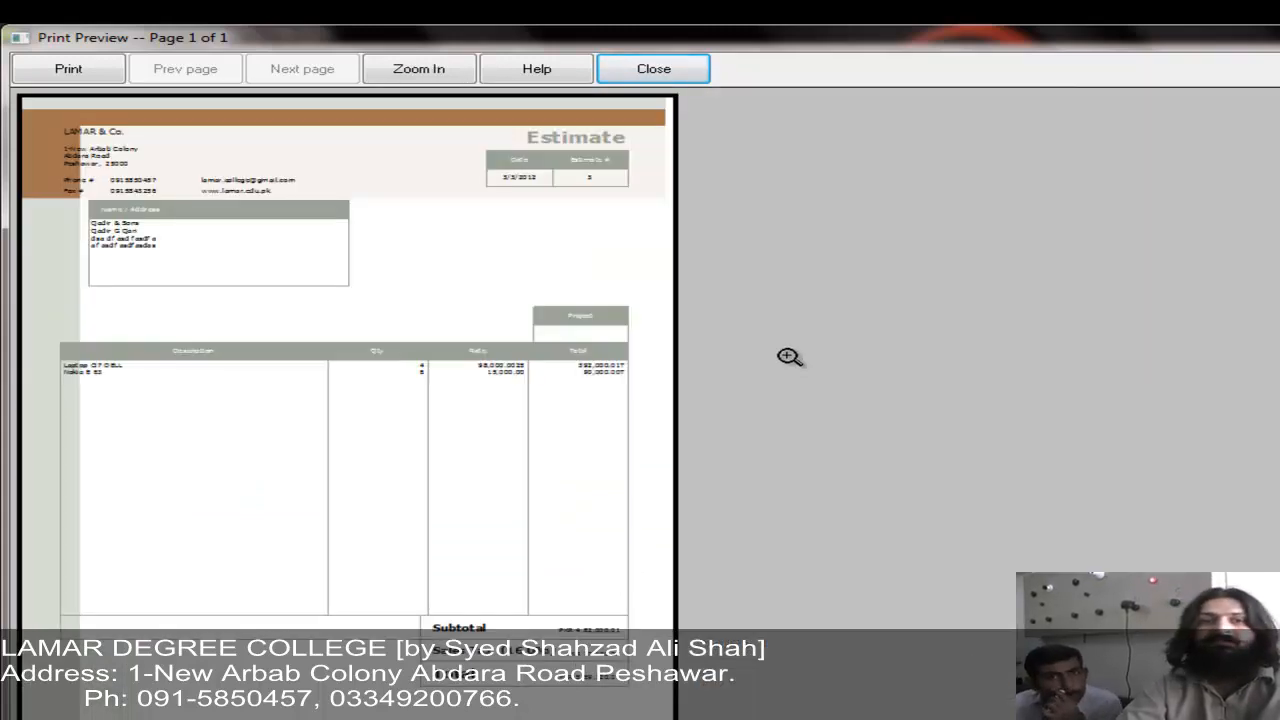
left_click(660, 74)
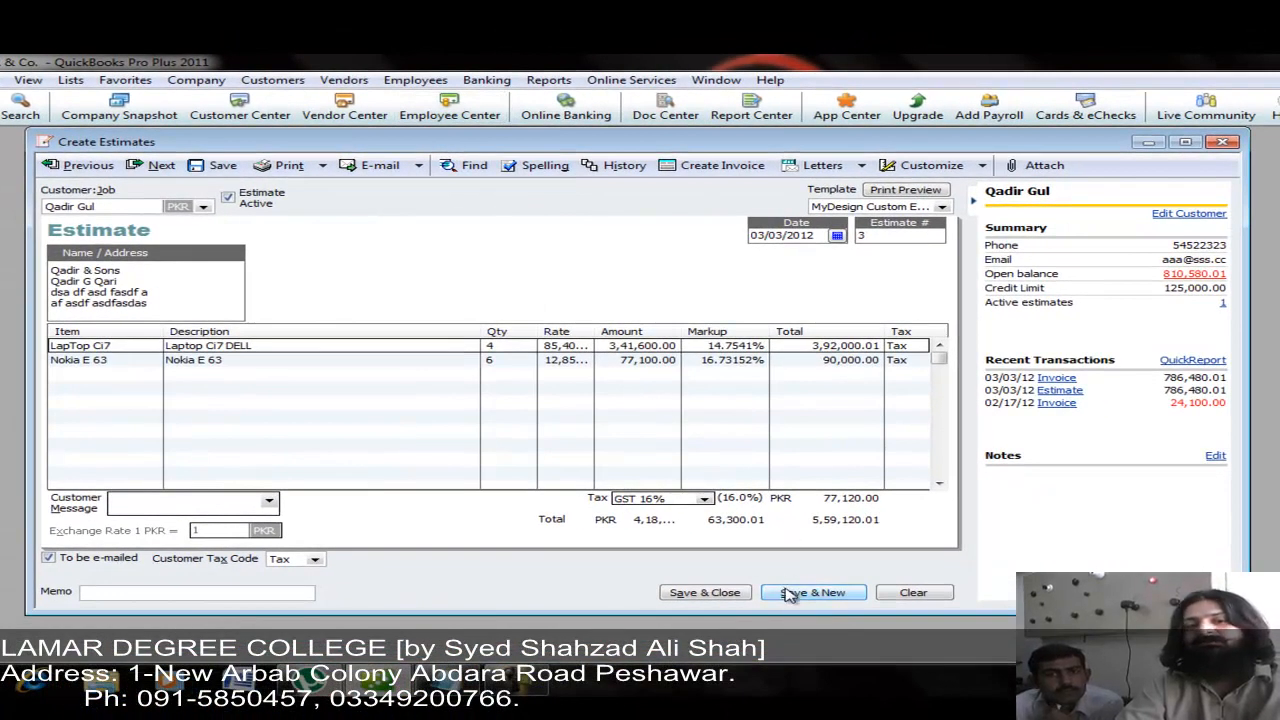
Save the estimate despite the exceeded credit limit and close the estimates window
left_click(790, 594)
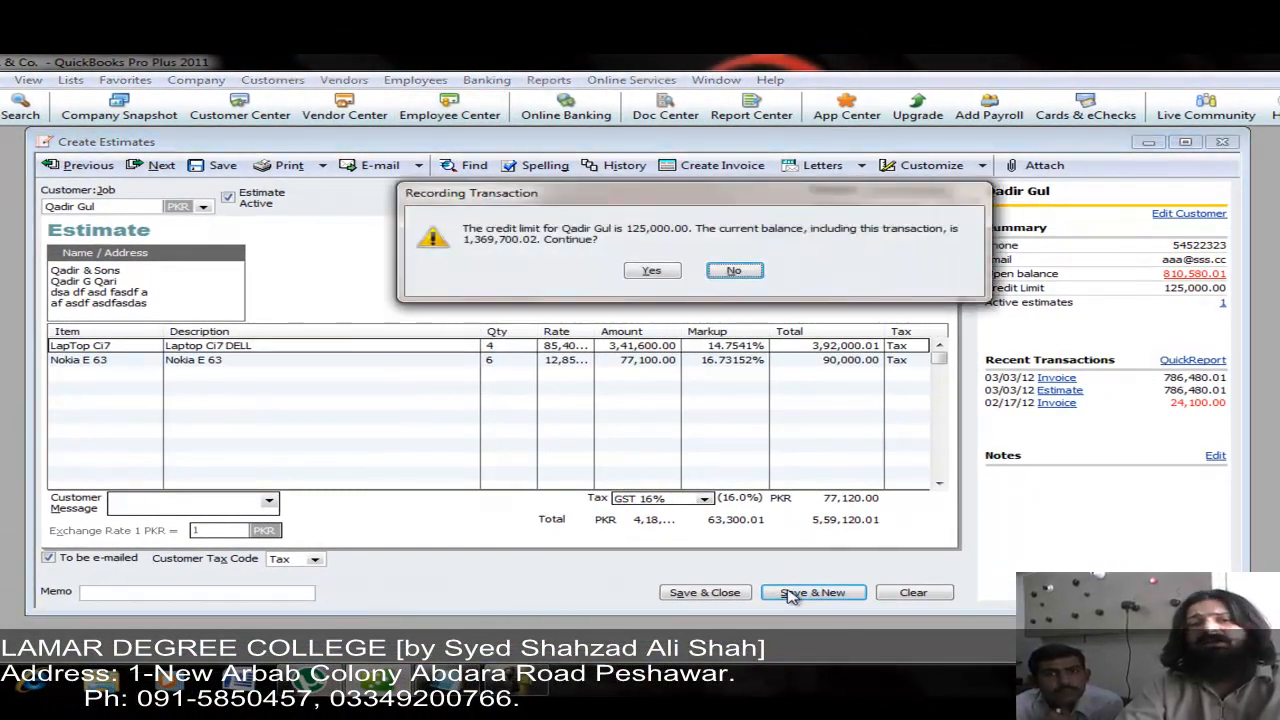
left_click(652, 271)
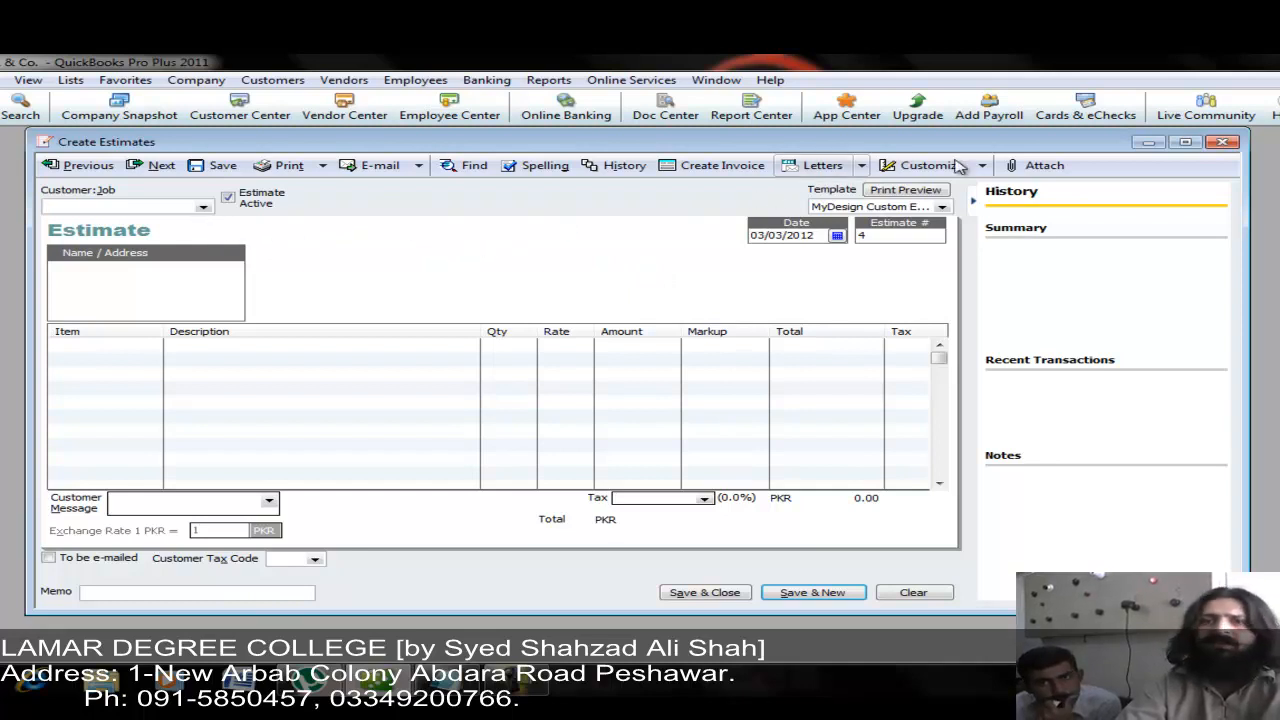
left_click(1222, 142)
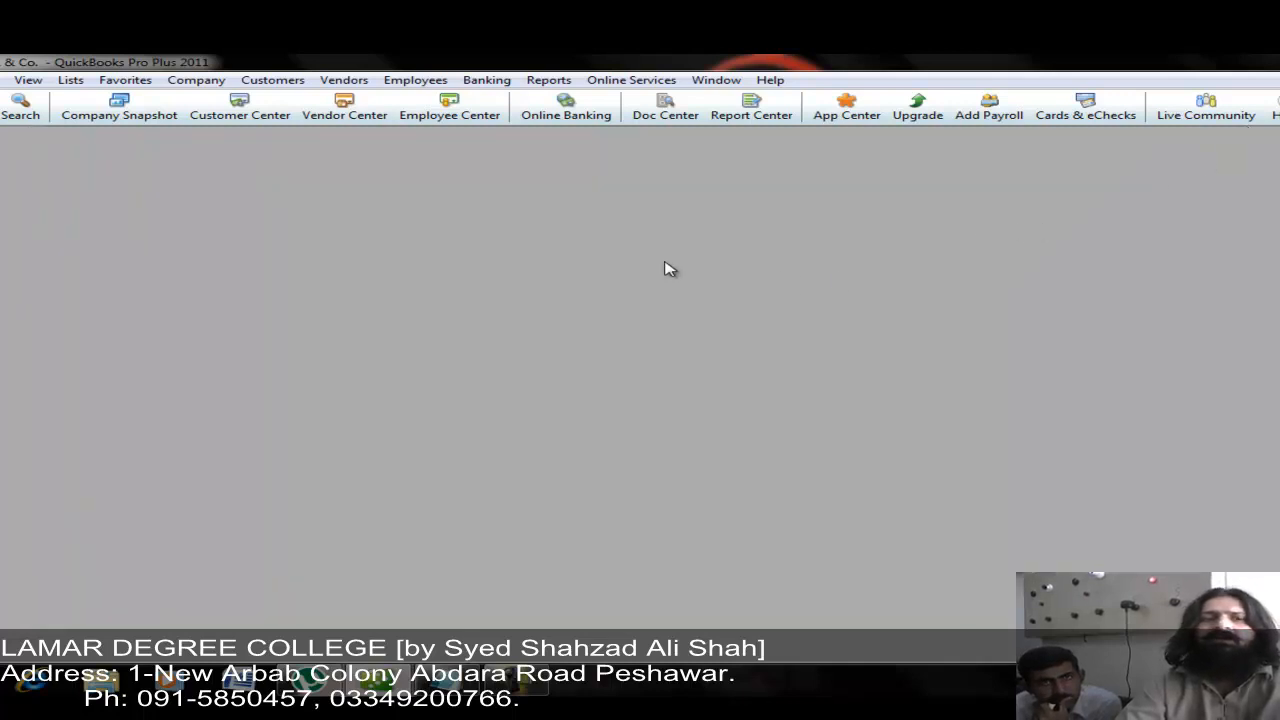
Start a new invoice for the same PKR customer and select available estimate number 3 to invoice
left_click(272, 81)
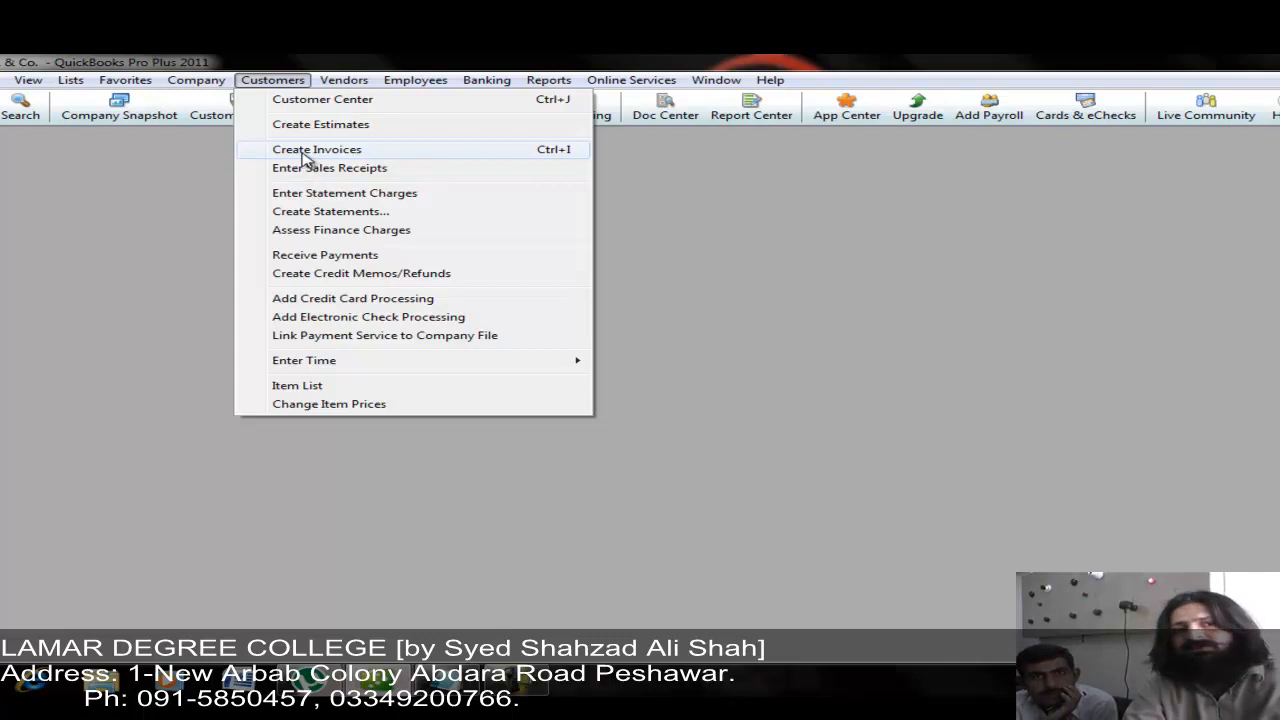
left_click(304, 151)
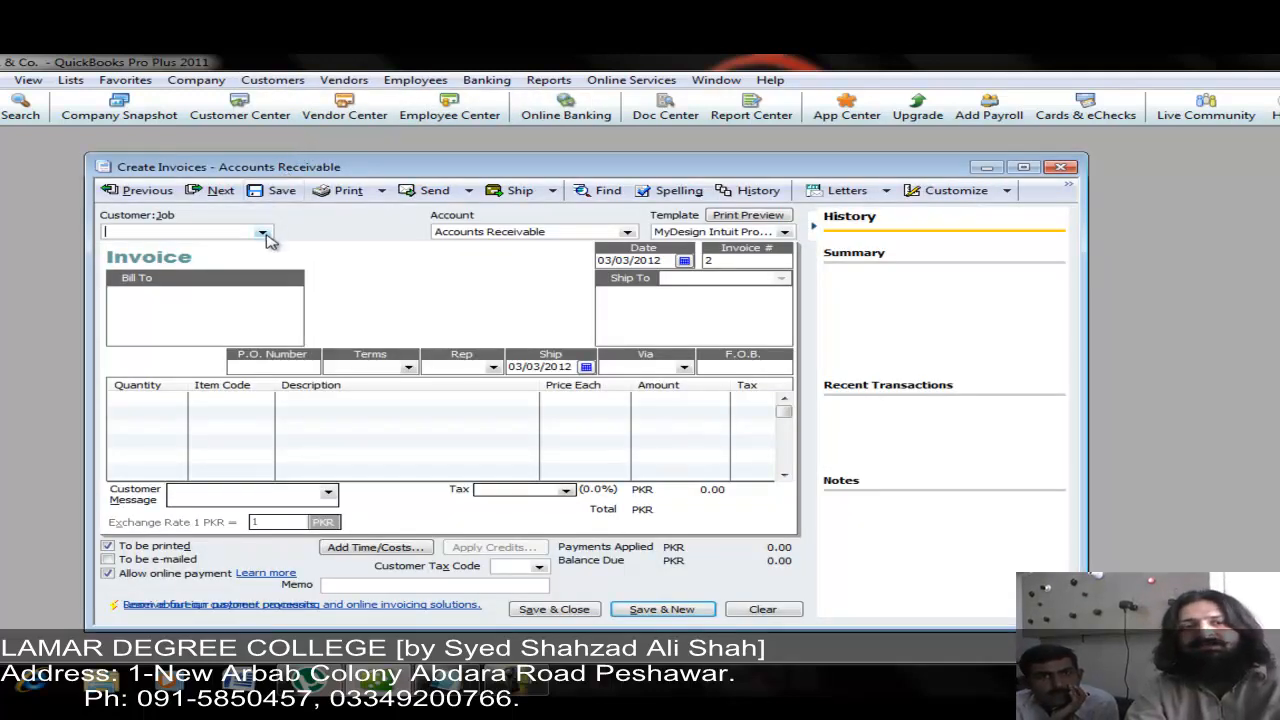
left_click(263, 232)
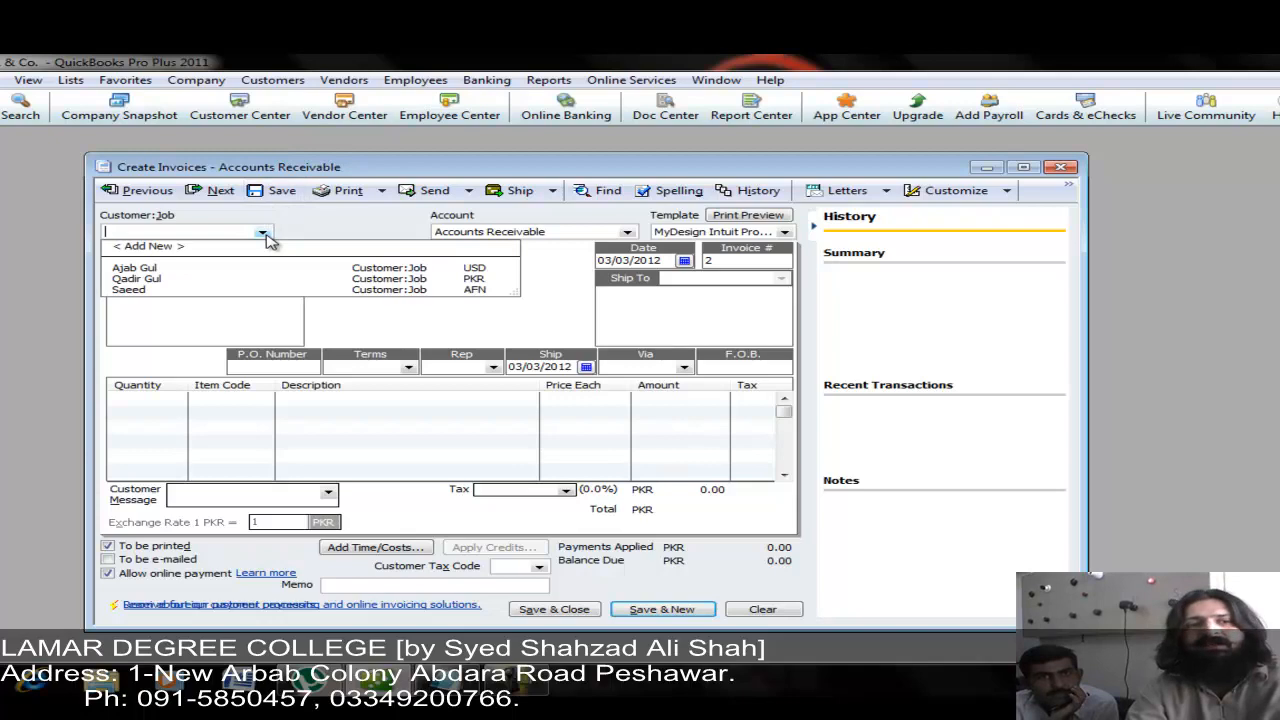
left_click(146, 280)
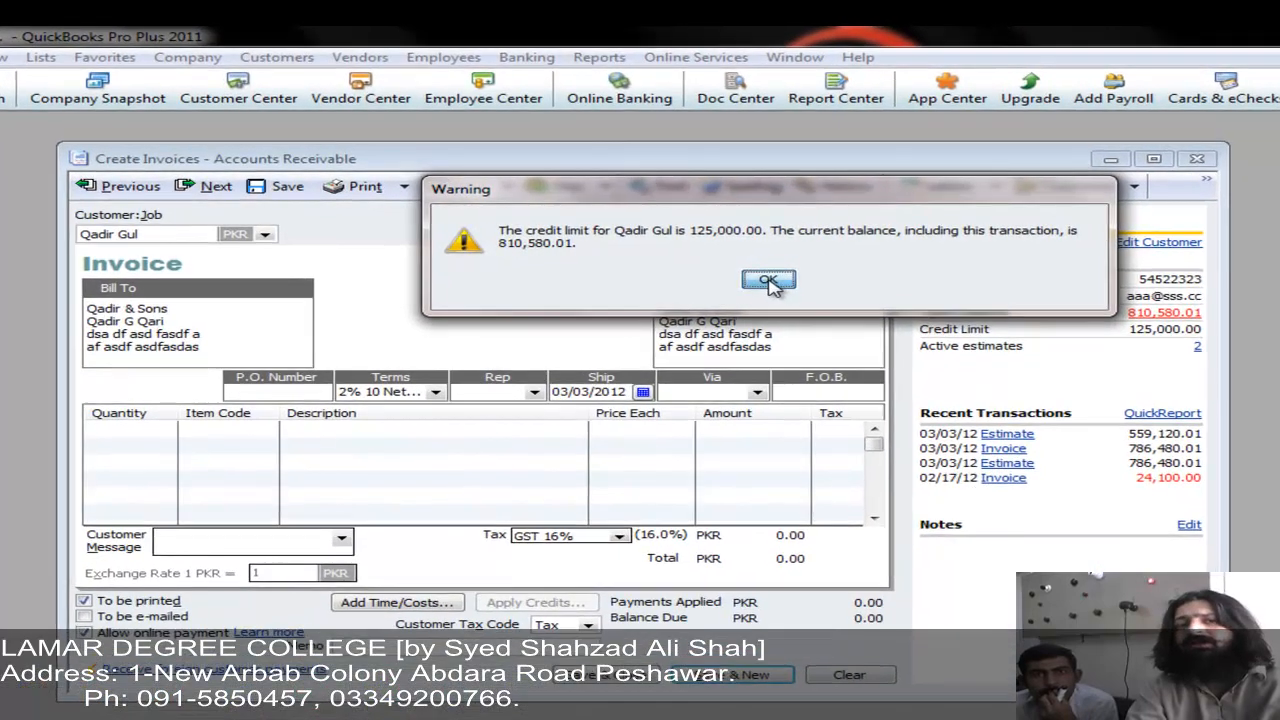
left_click(749, 279)
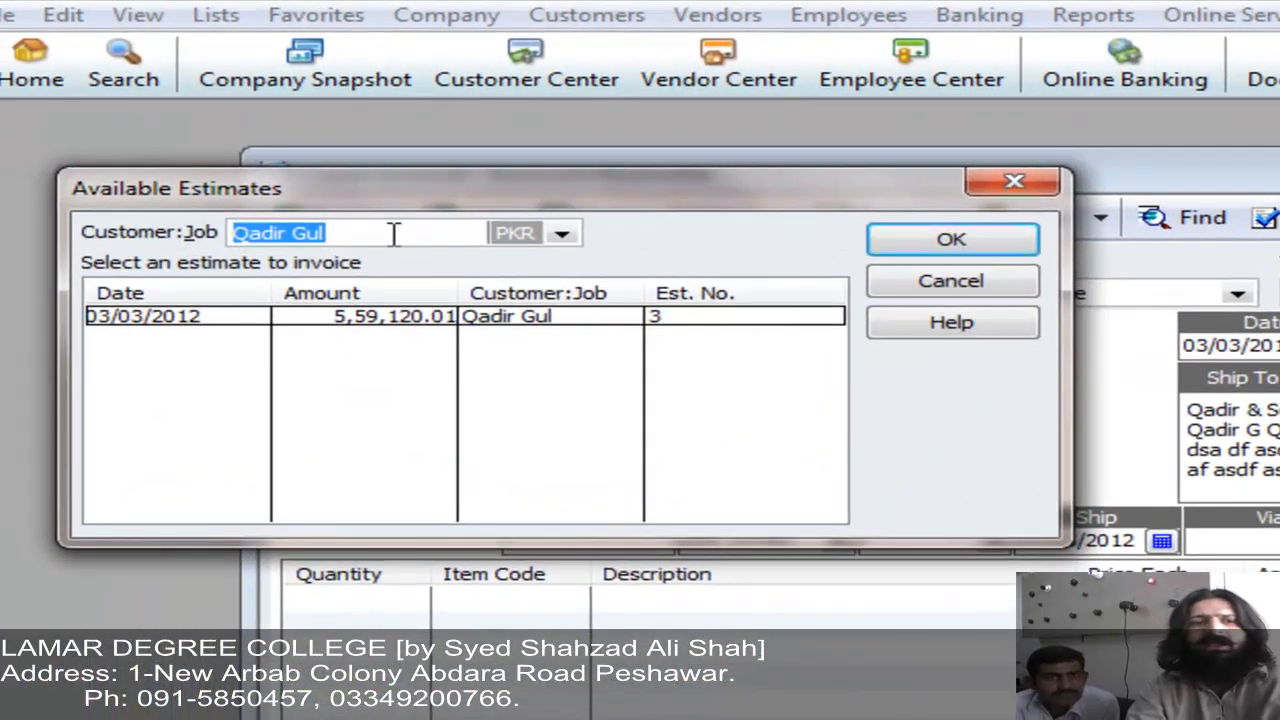
left_click(690, 318)
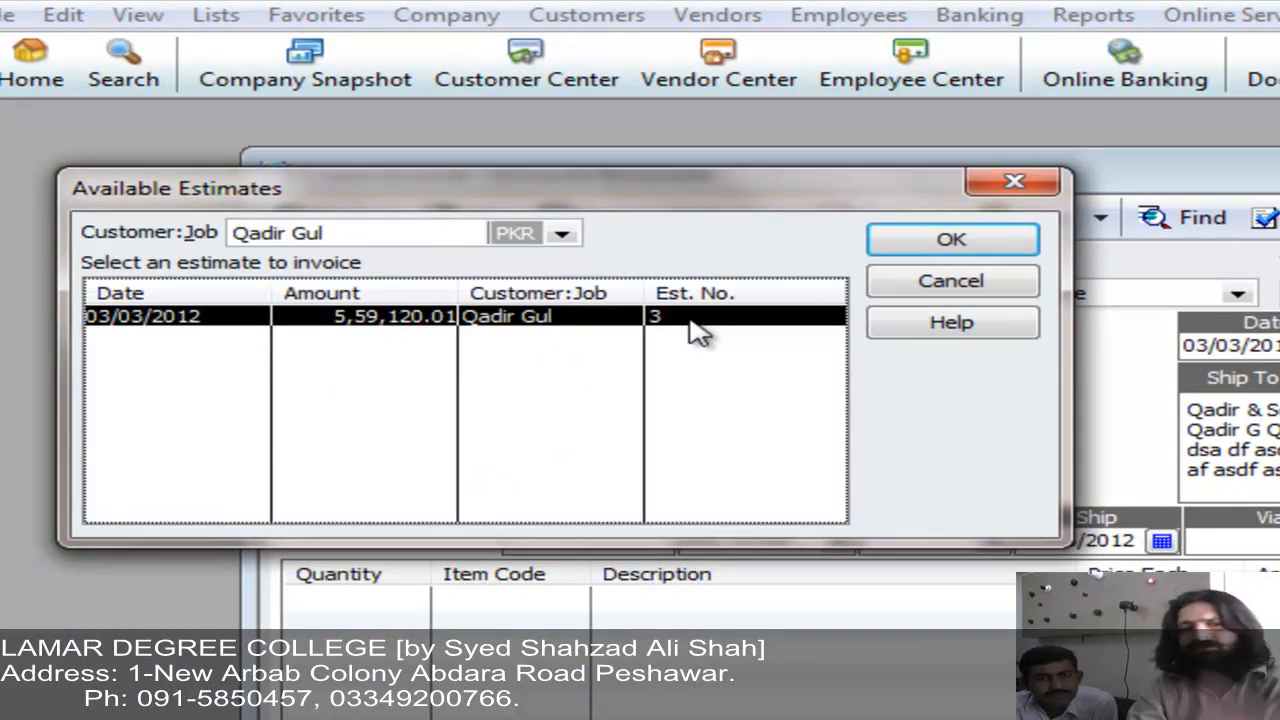
left_click(880, 240)
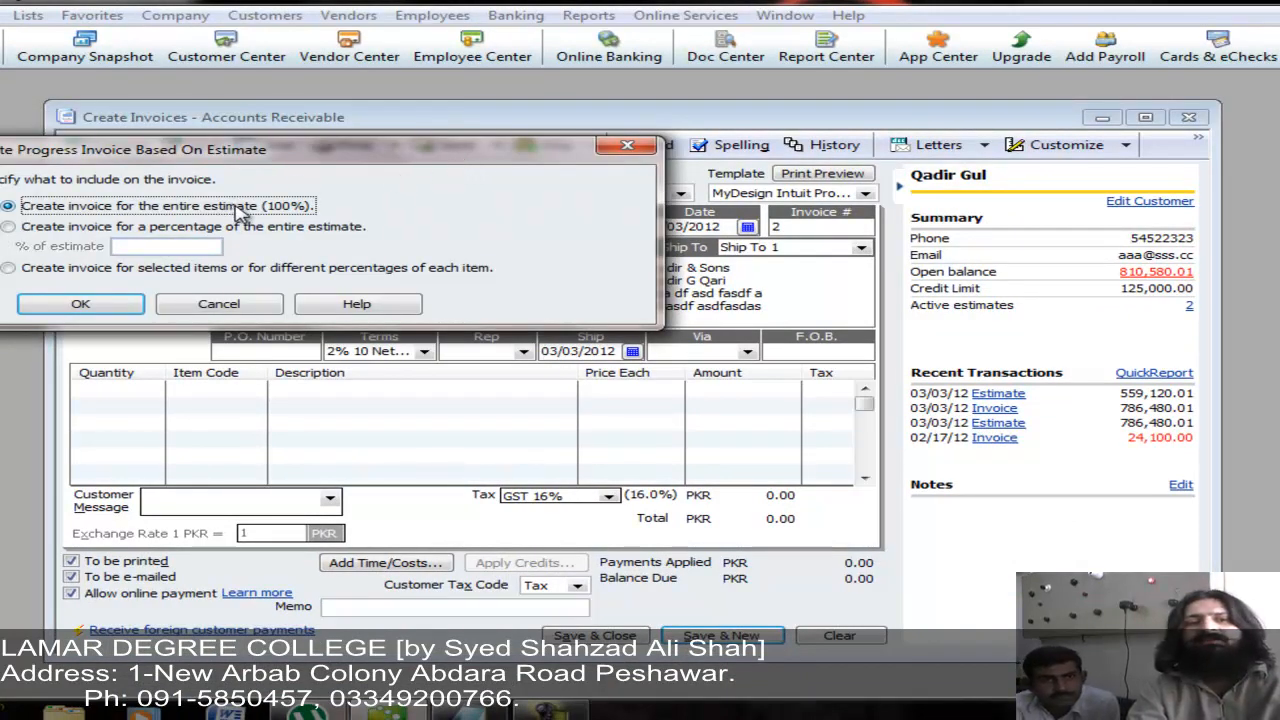
Create the invoice for the entire estimate (100%) and check the laptop and phone item lines
left_click(80, 303)
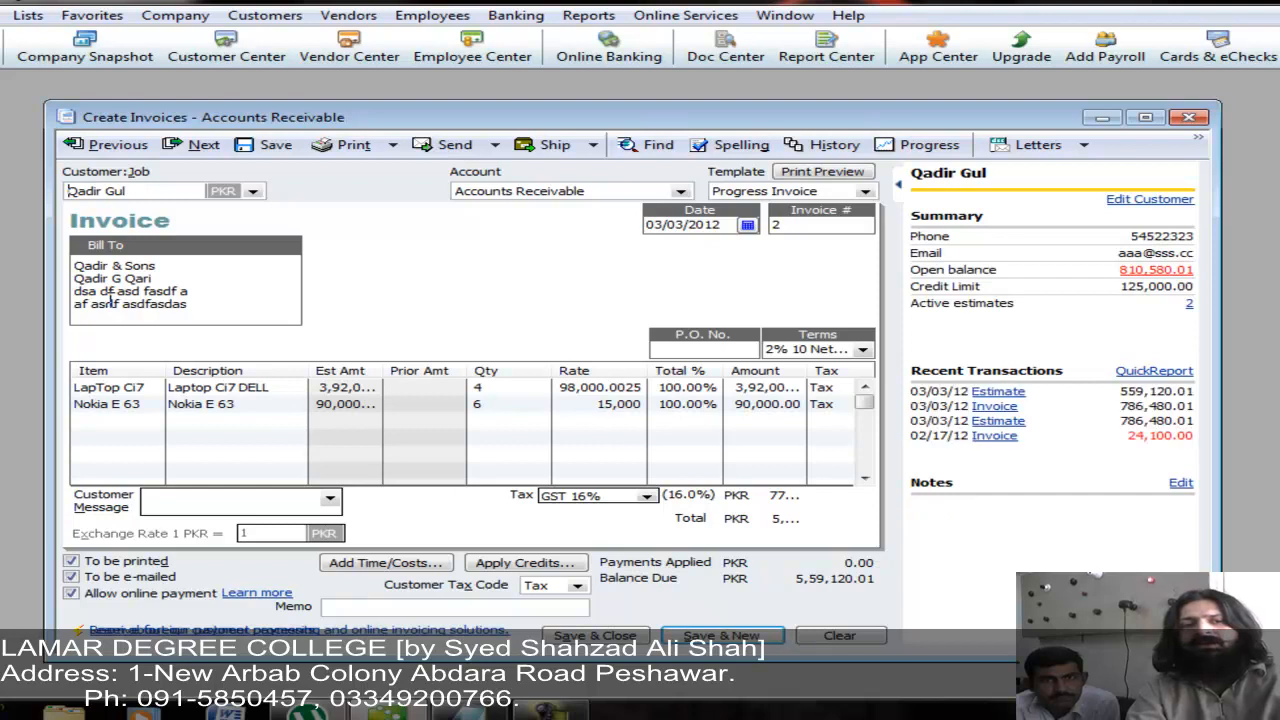
double_click(200, 387)
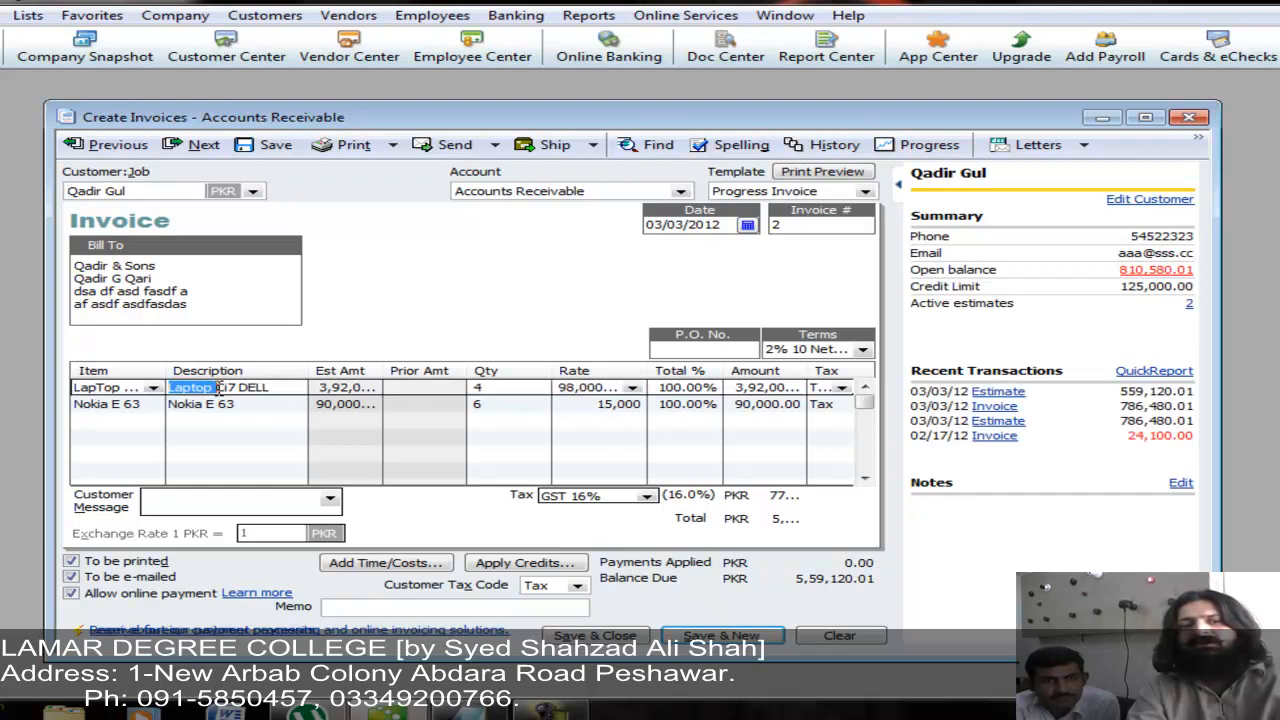
left_click(225, 408)
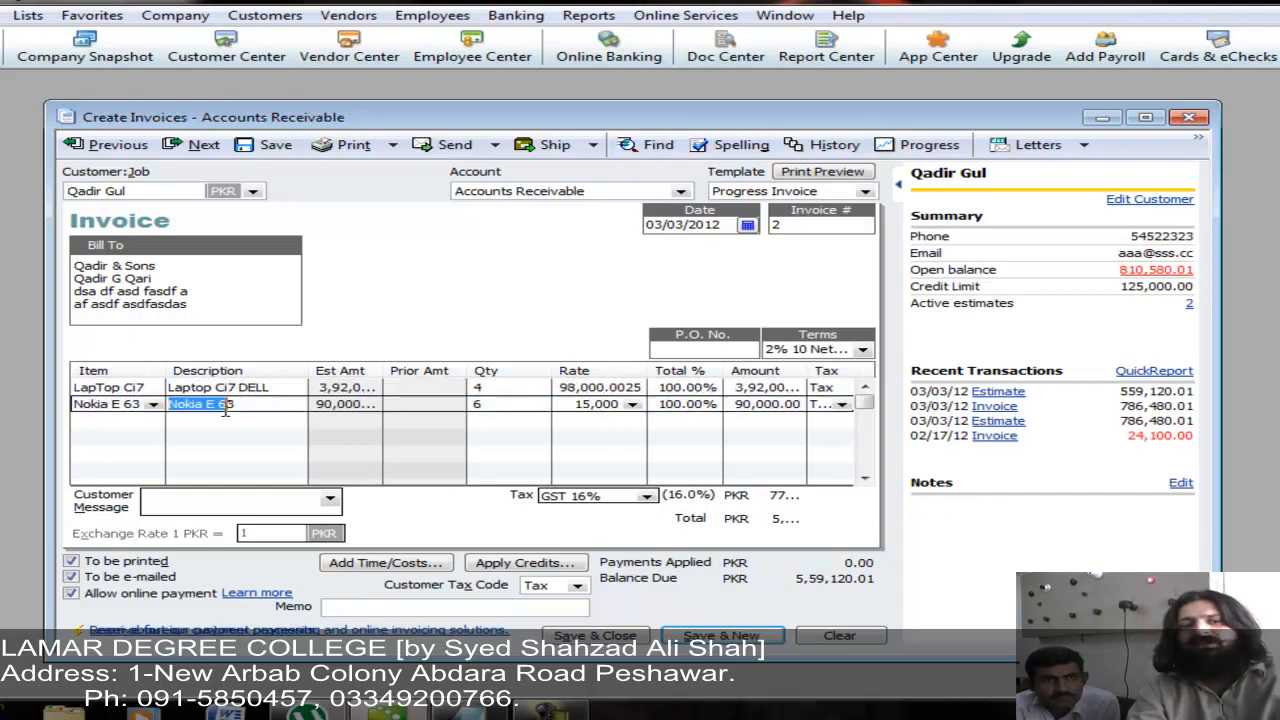
Try a quantity of 2 on the invoice's laptop line and set it back to 4
left_click(485, 389)
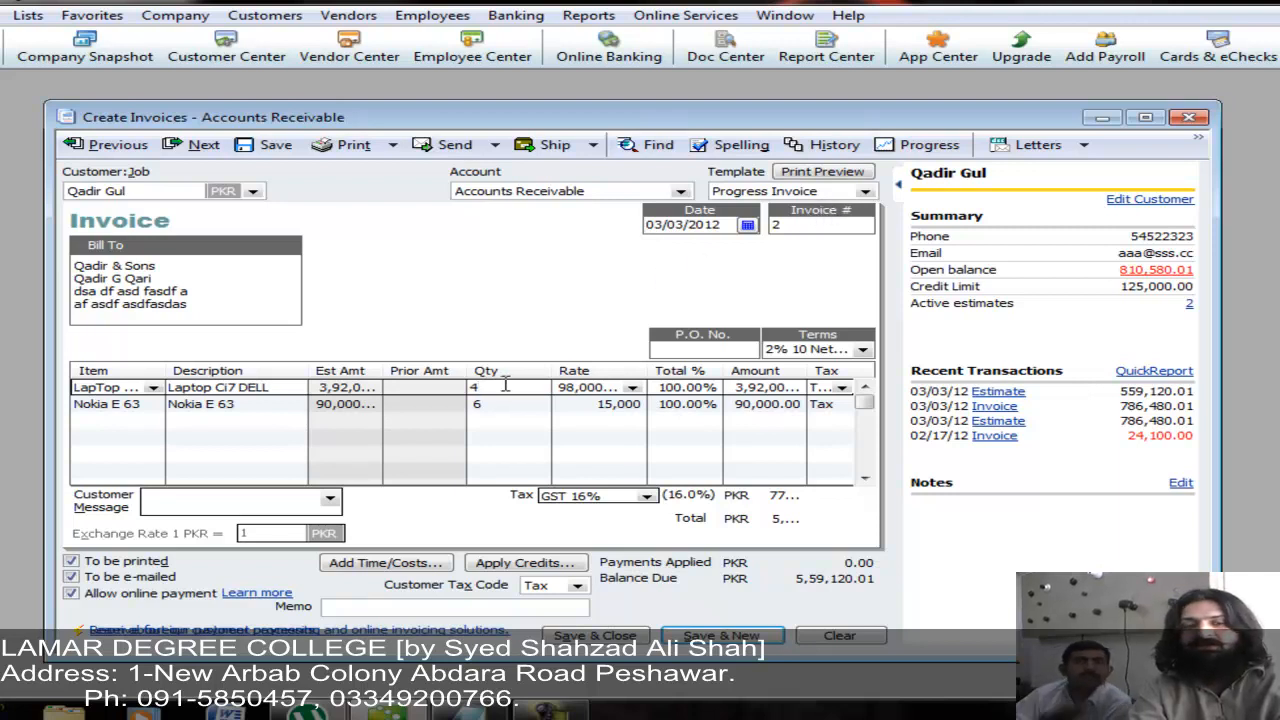
left_click_drag(505, 386, 471, 387)
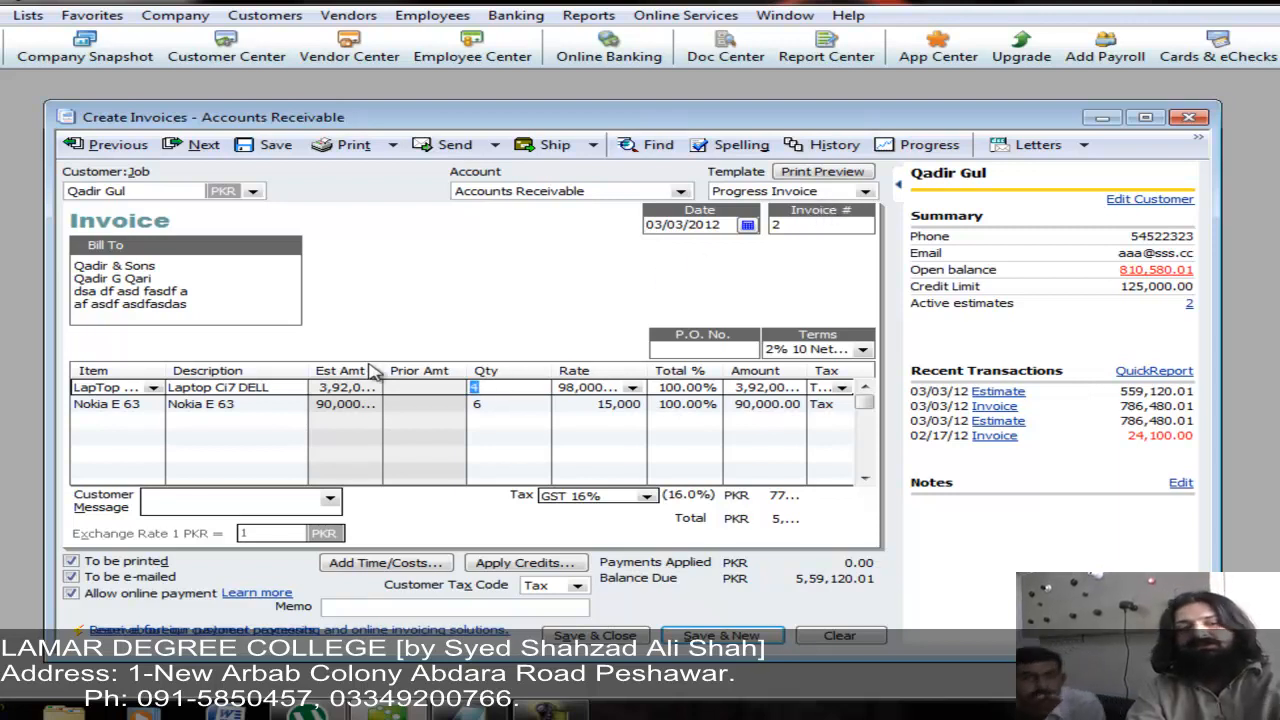
type("2")
key("Tab")
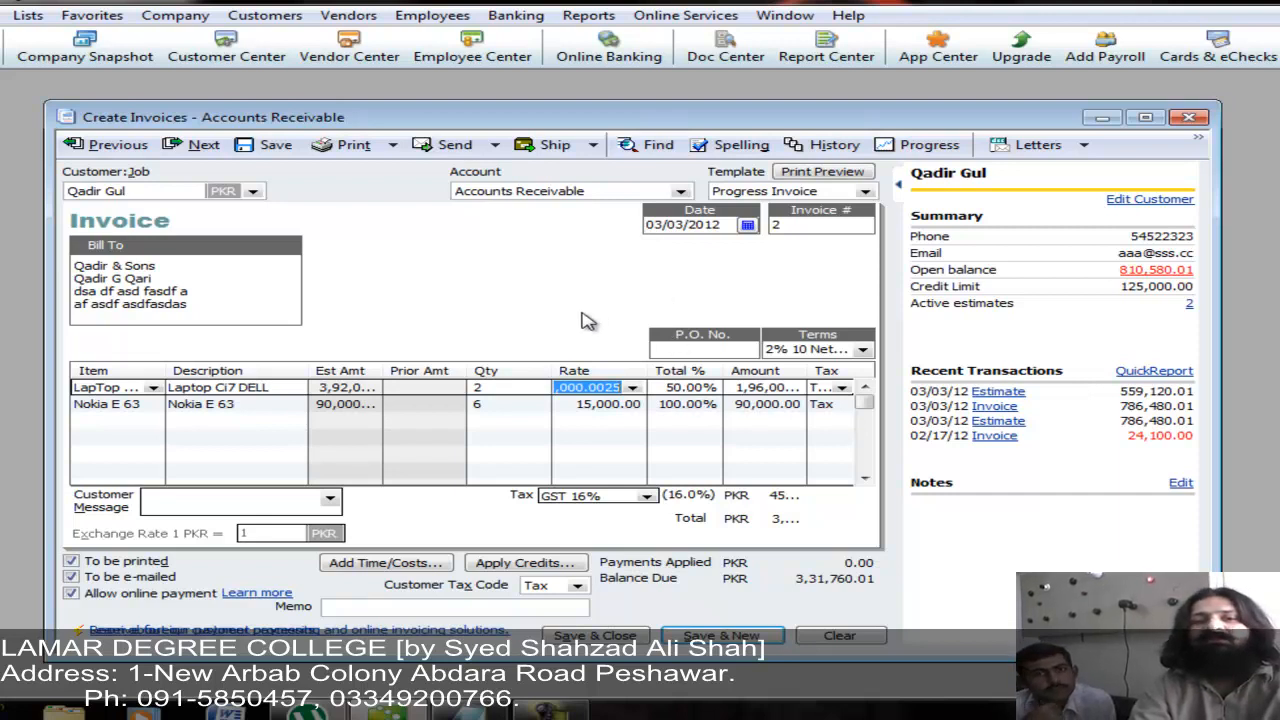
left_click(493, 391)
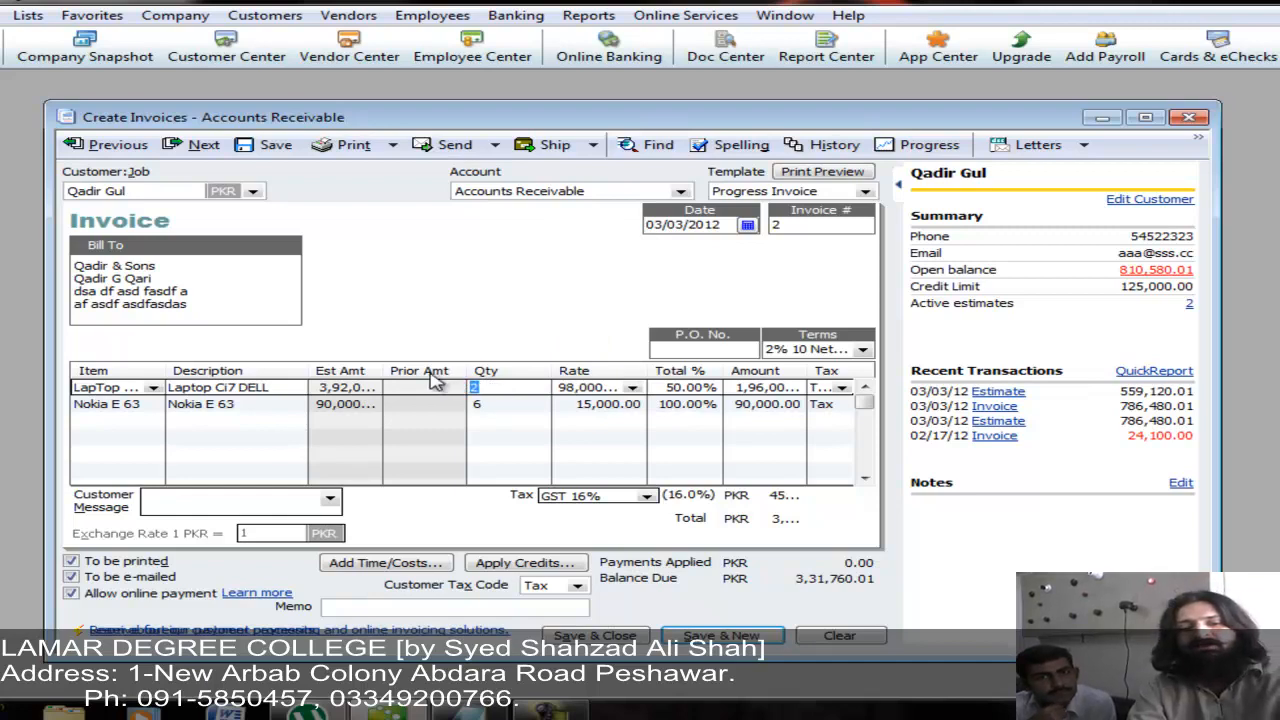
key("Tab")
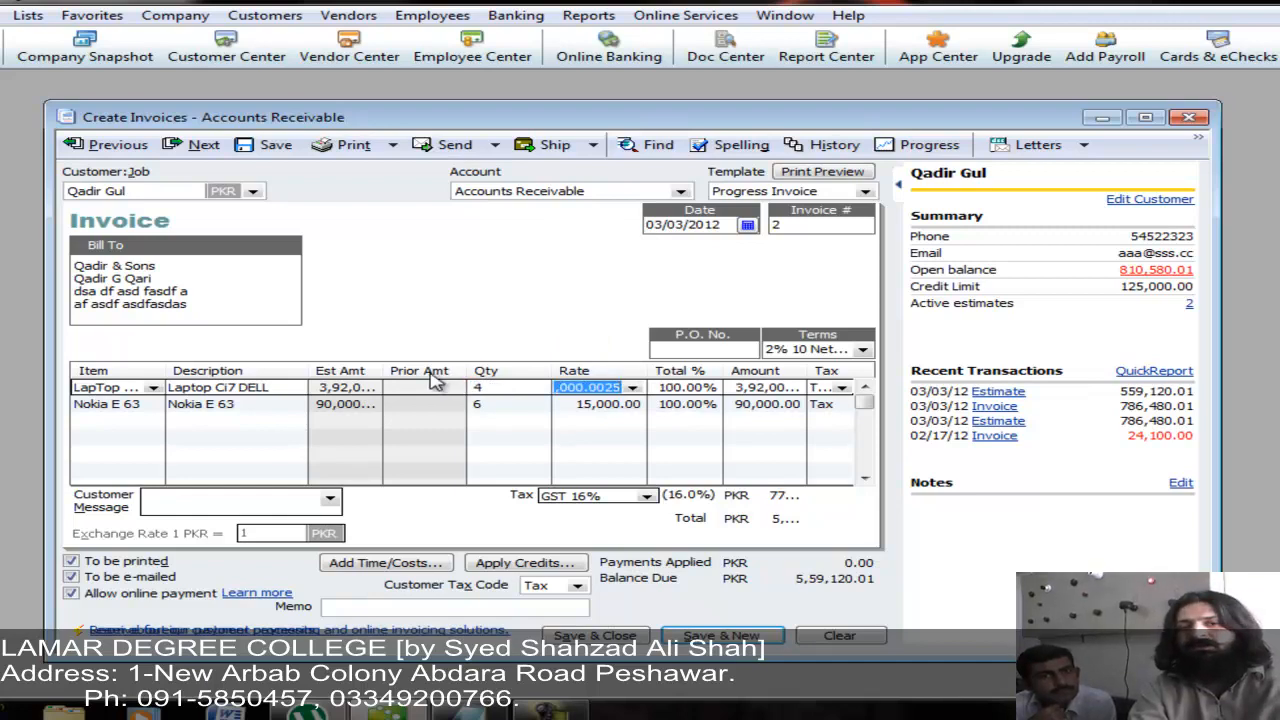
Preview the invoice's printed page, examine its header, item lines and totals up close, and leave the preview
left_click(822, 171)
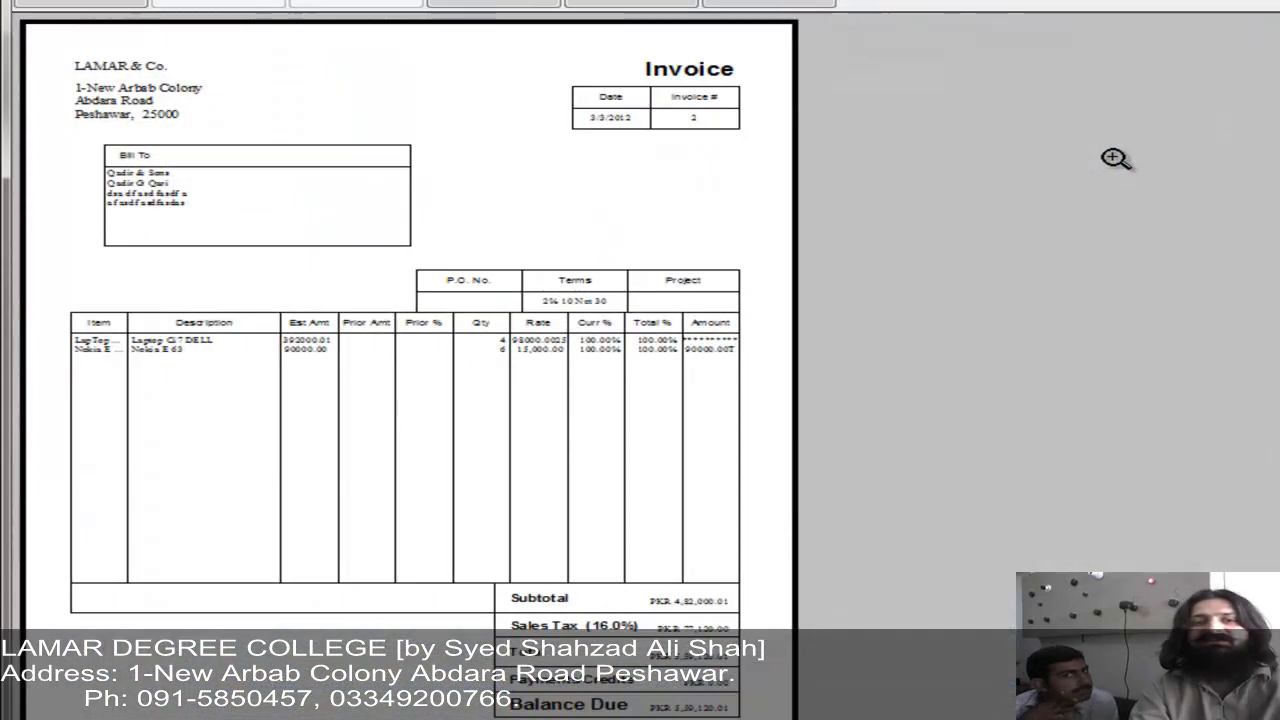
left_click(412, 102)
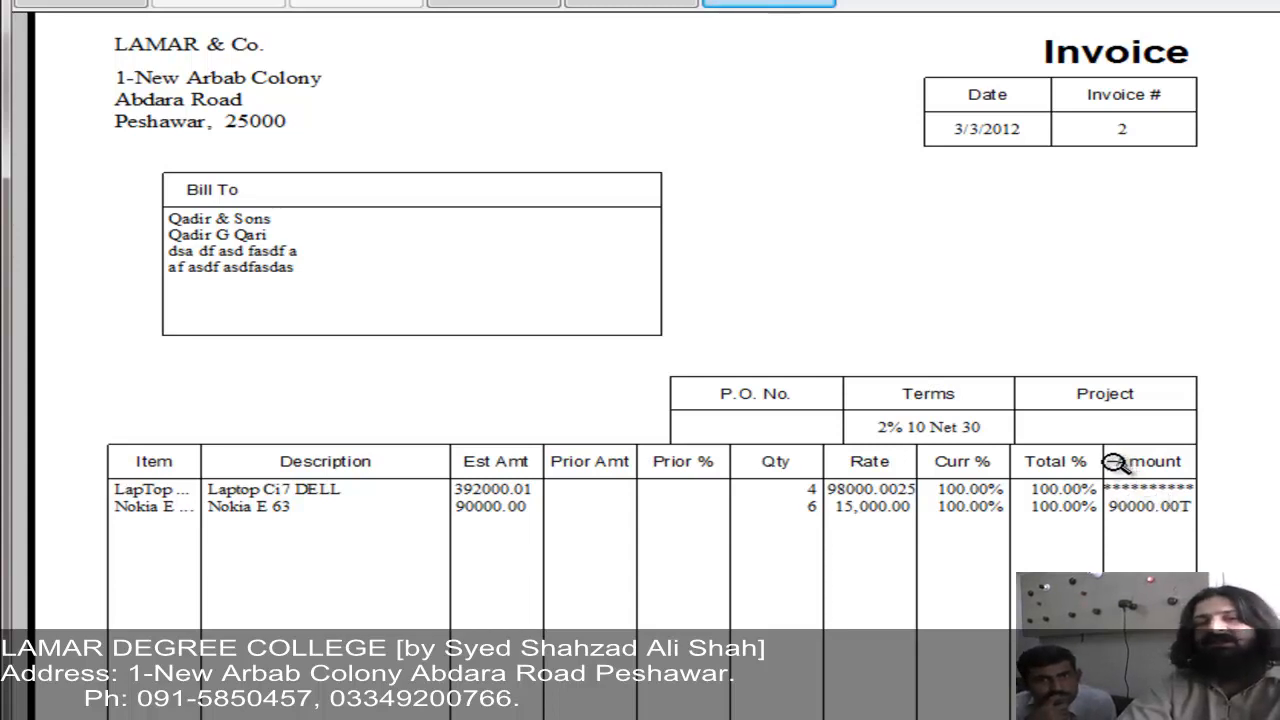
left_click(1003, 586)
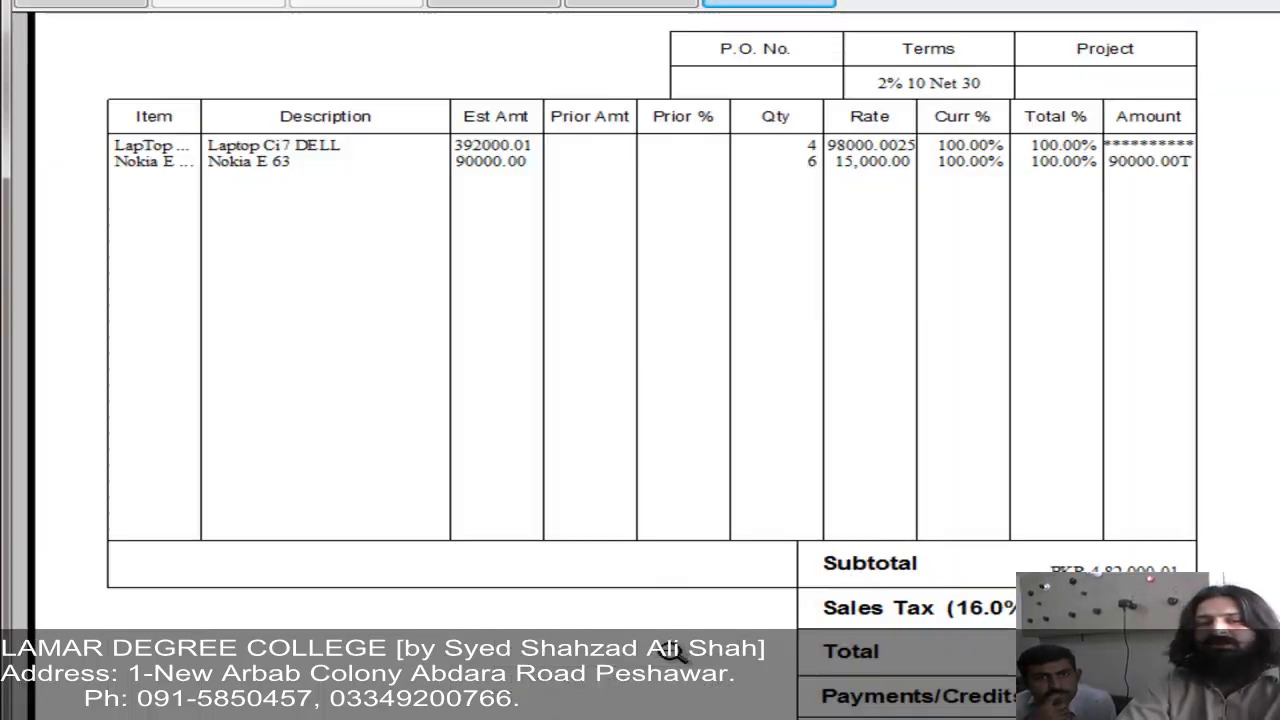
left_click(666, 648)
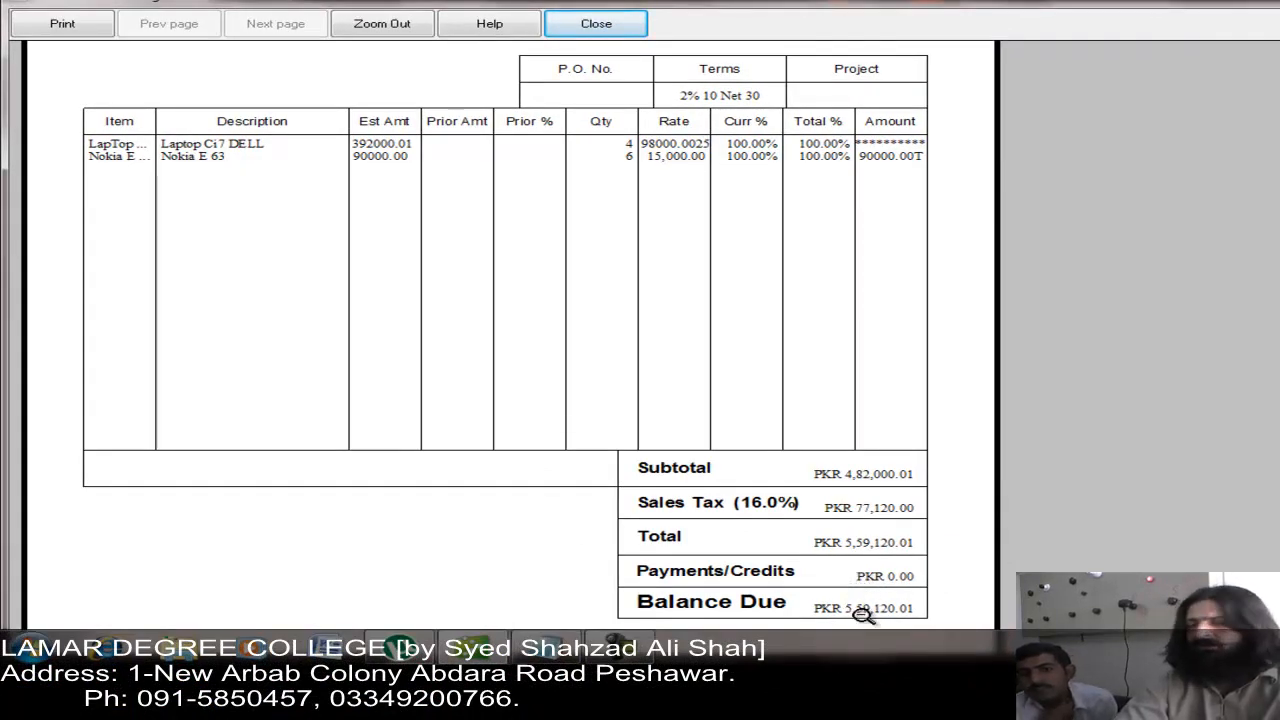
left_click(861, 613)
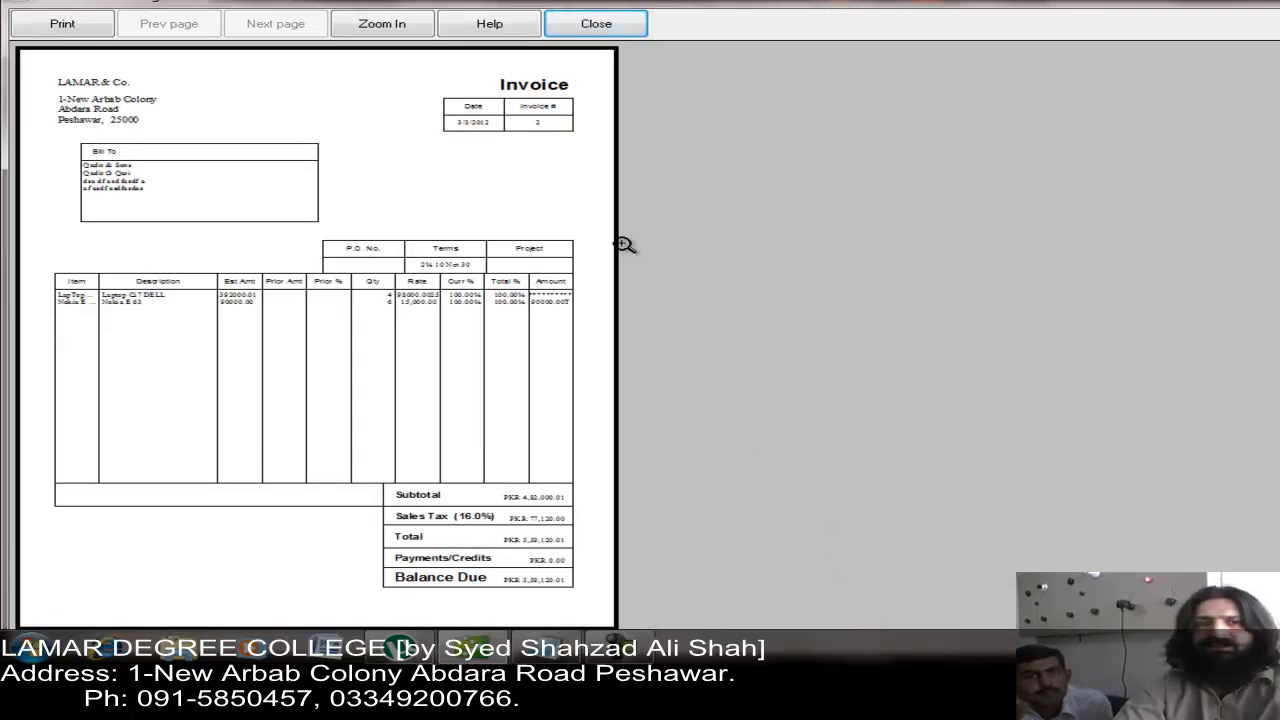
left_click(596, 23)
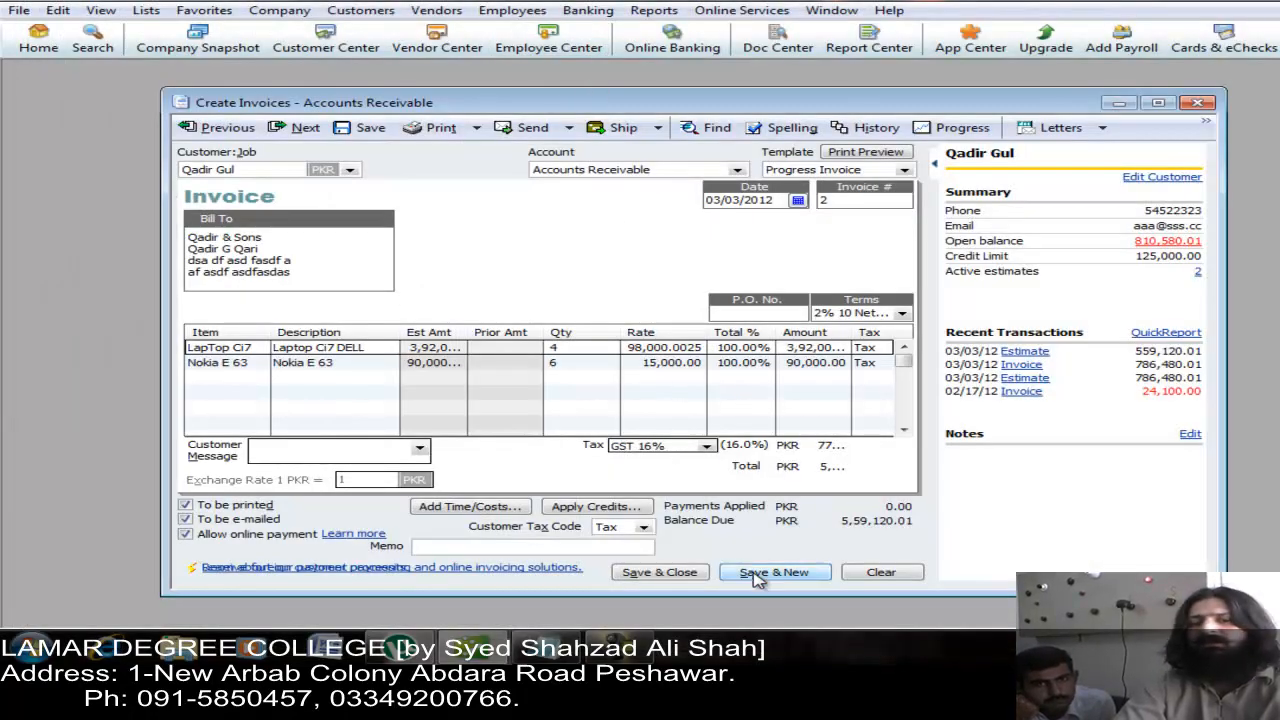
Save and close the invoice, accepting that the customer's credit limit is exceeded
left_click(668, 573)
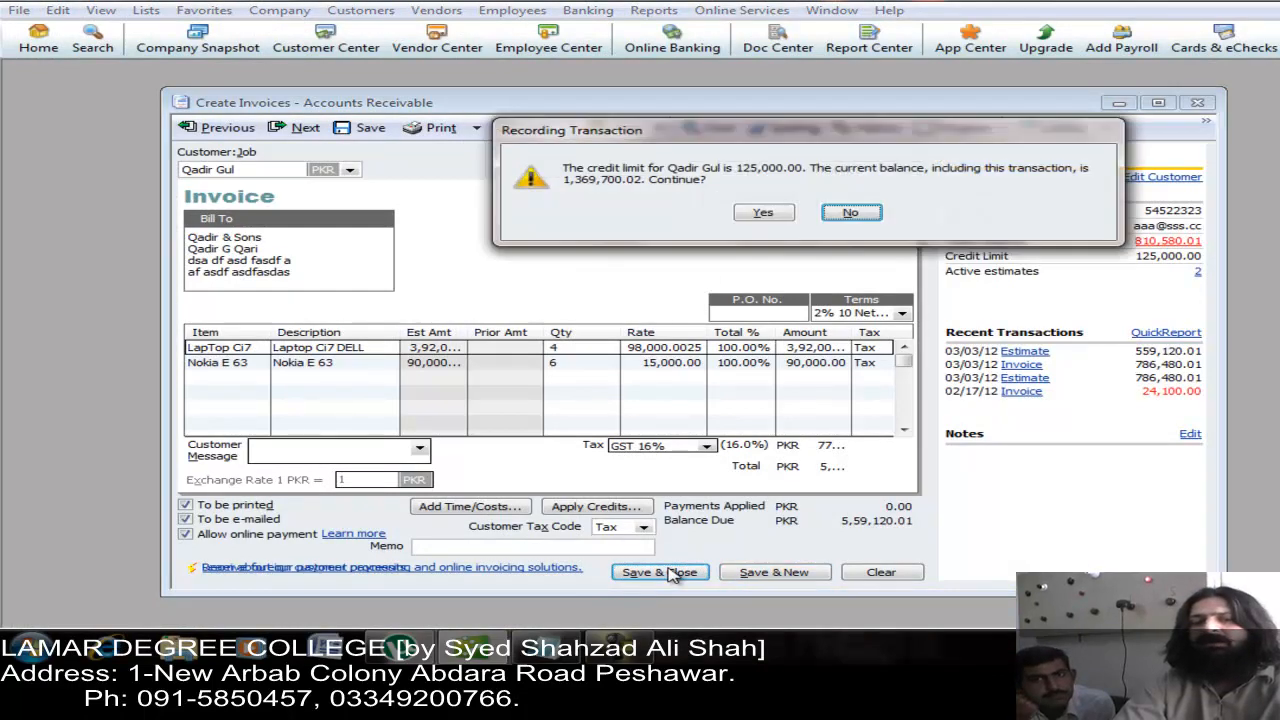
left_click(763, 213)
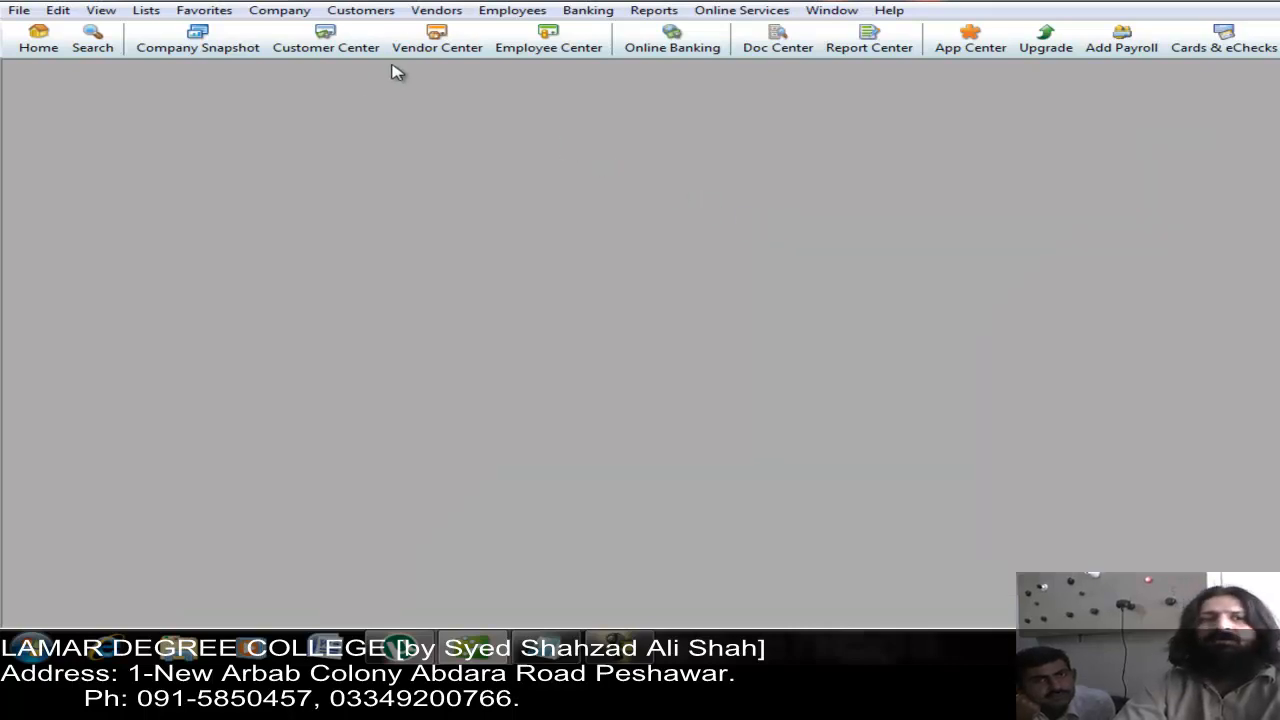
Check the balance of tax vendor FBR, then the PKR customer's transactions, including invoice 2 and estimate 3
left_click(421, 48)
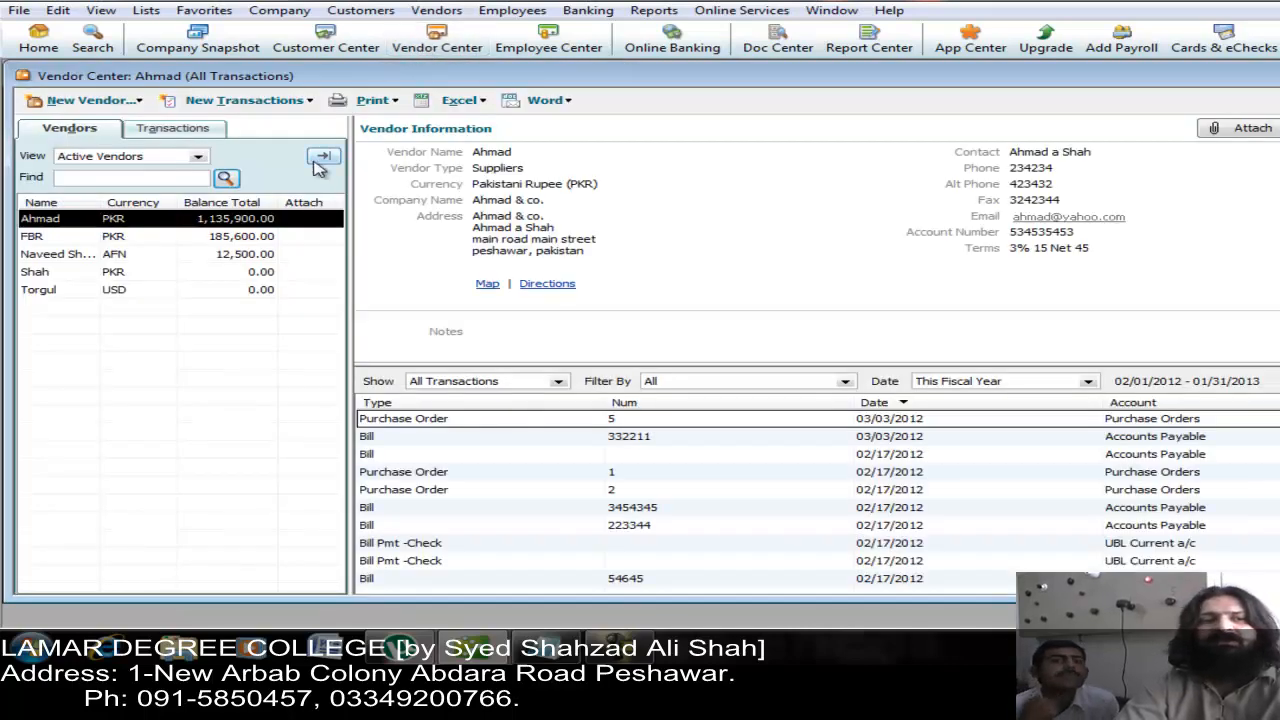
left_click(212, 238)
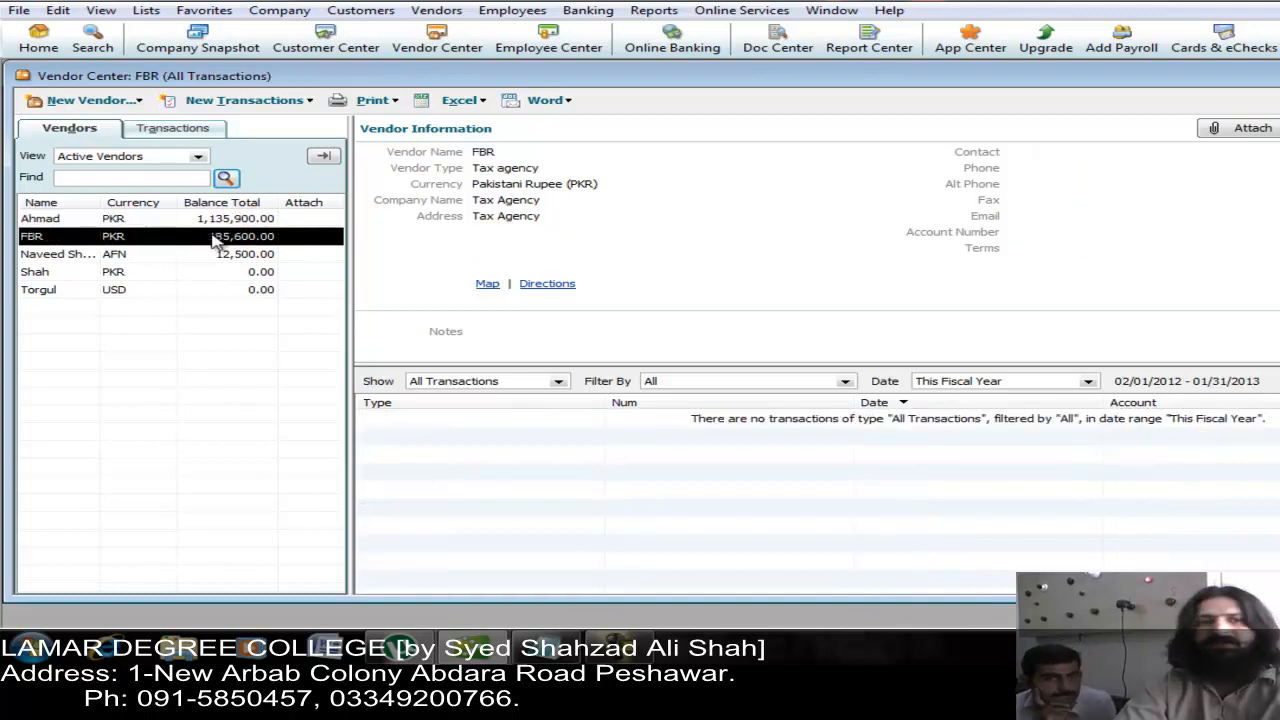
left_click(338, 47)
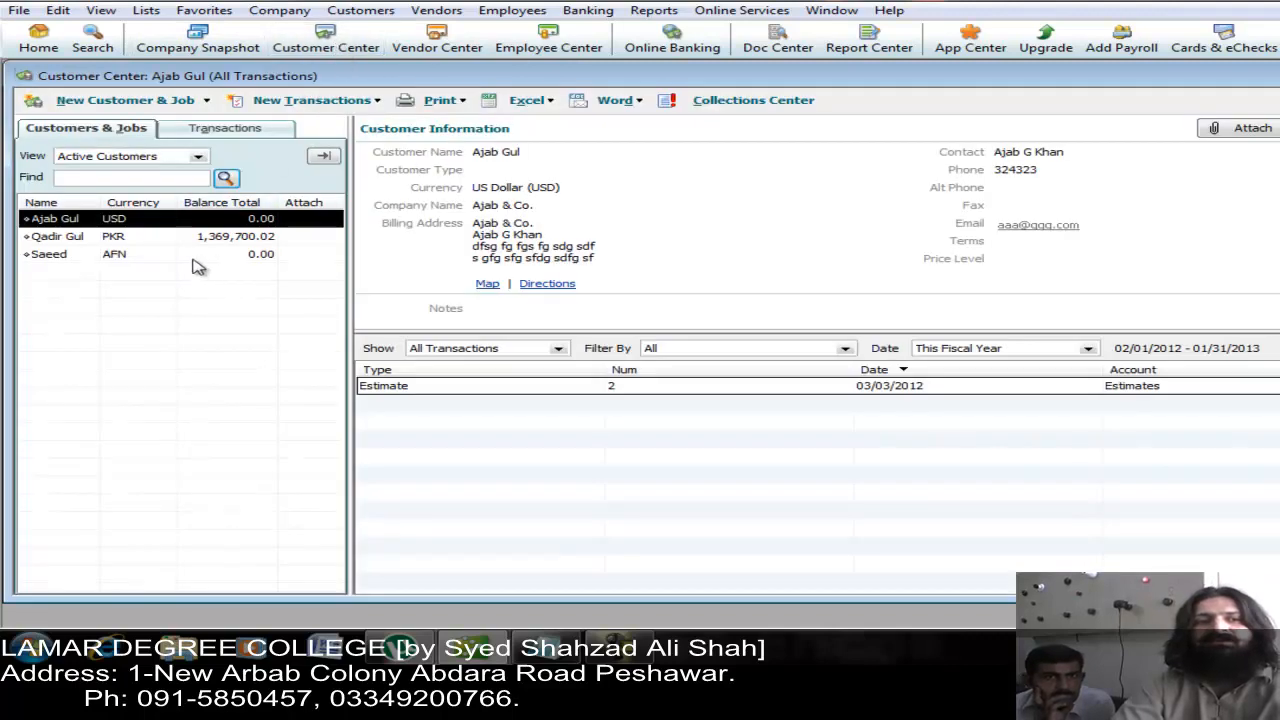
left_click(174, 241)
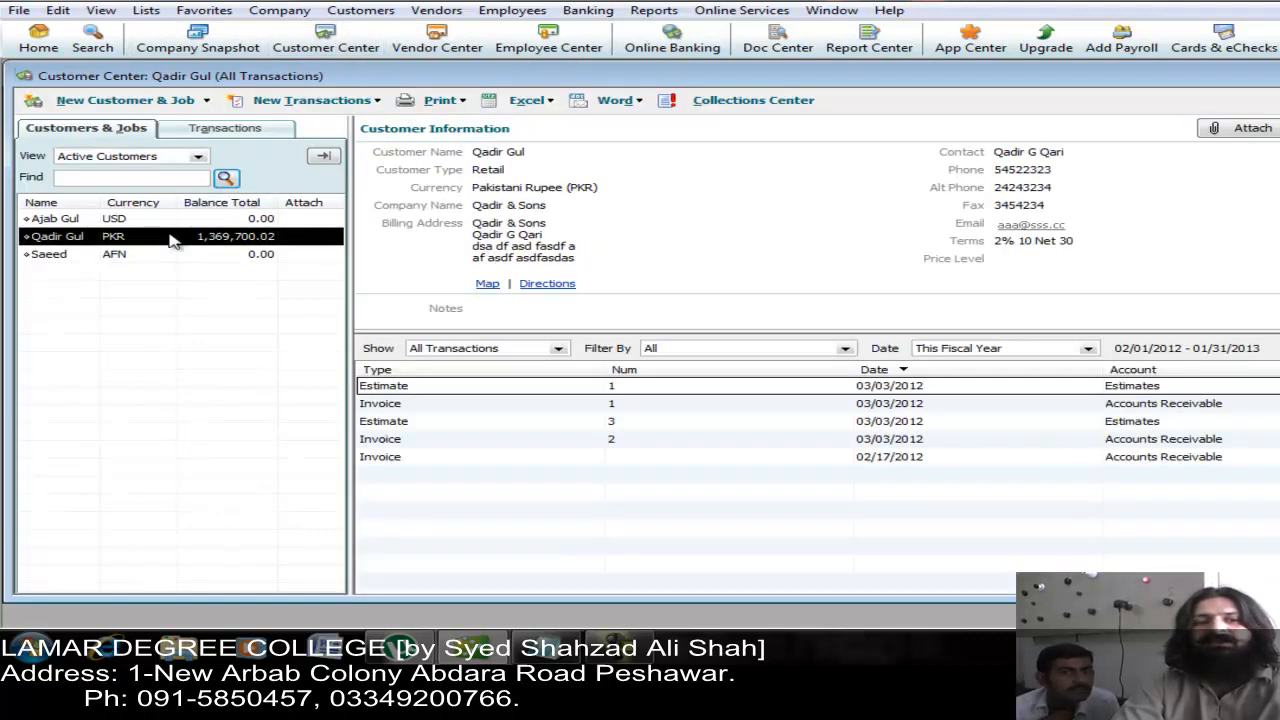
left_click(612, 446)
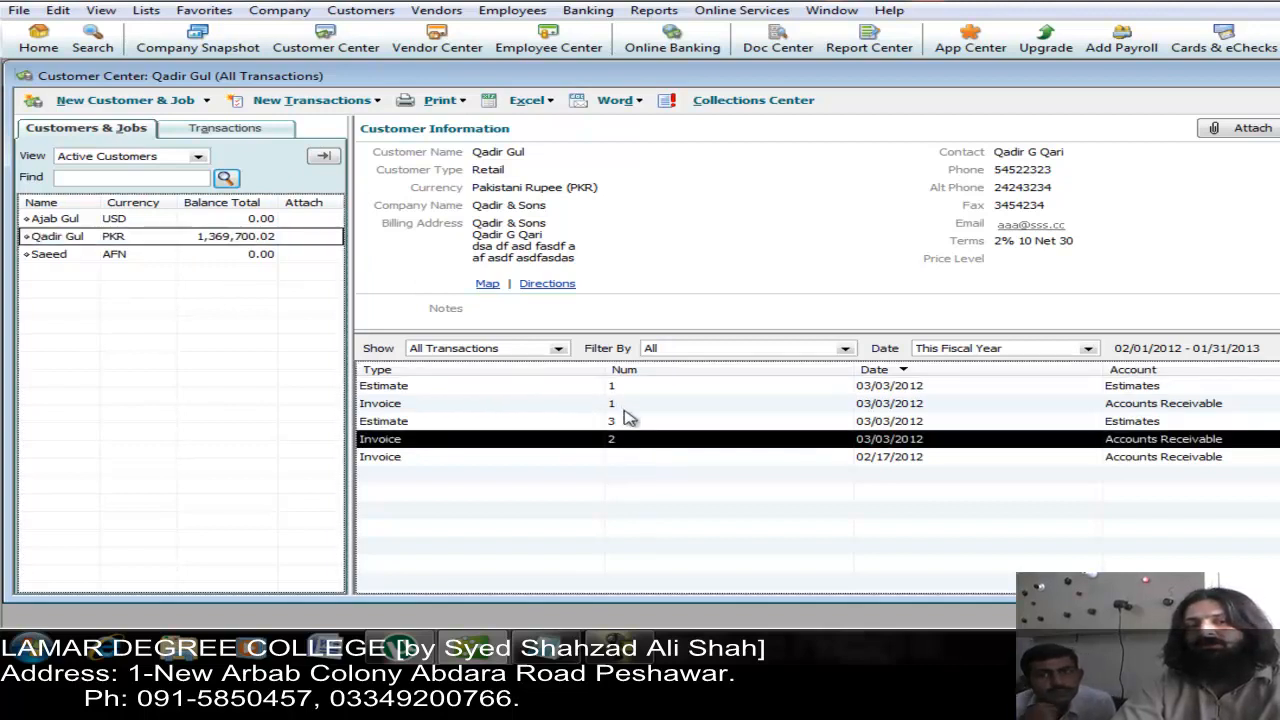
left_click(633, 423)
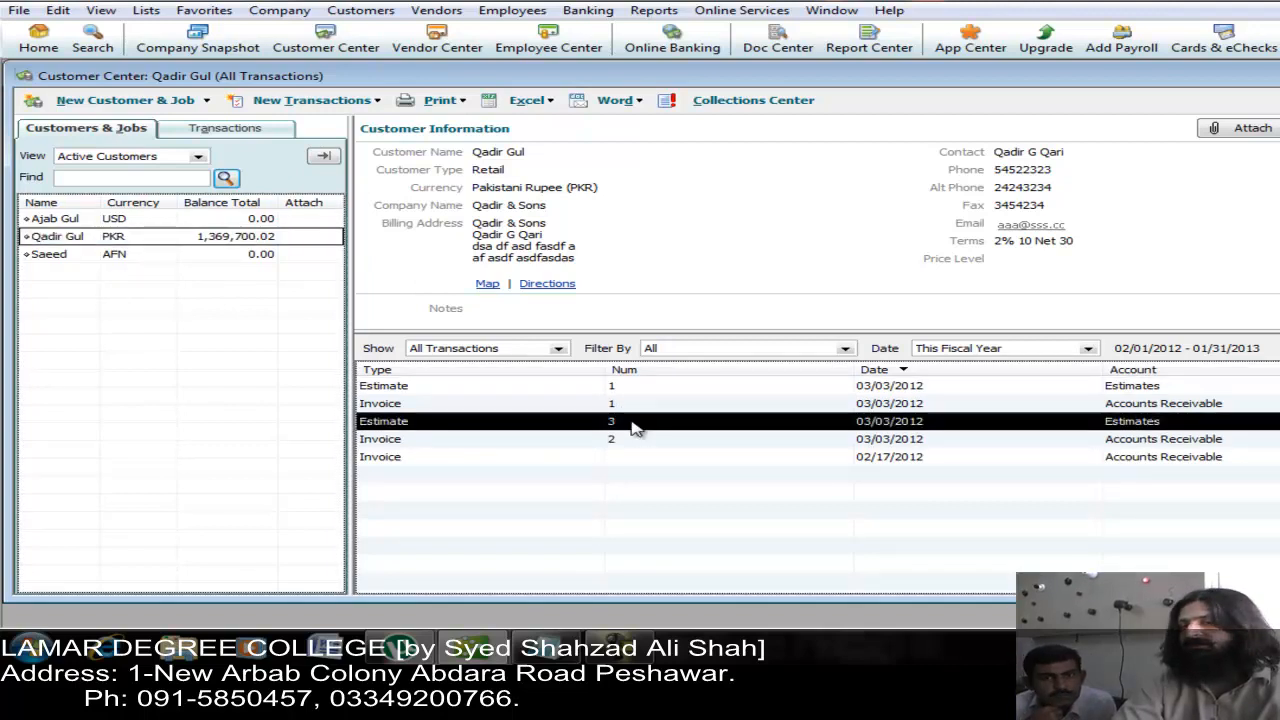
Open the Trial Balance report and set its date range to All
left_click(656, 11)
mouse_move(714, 292)
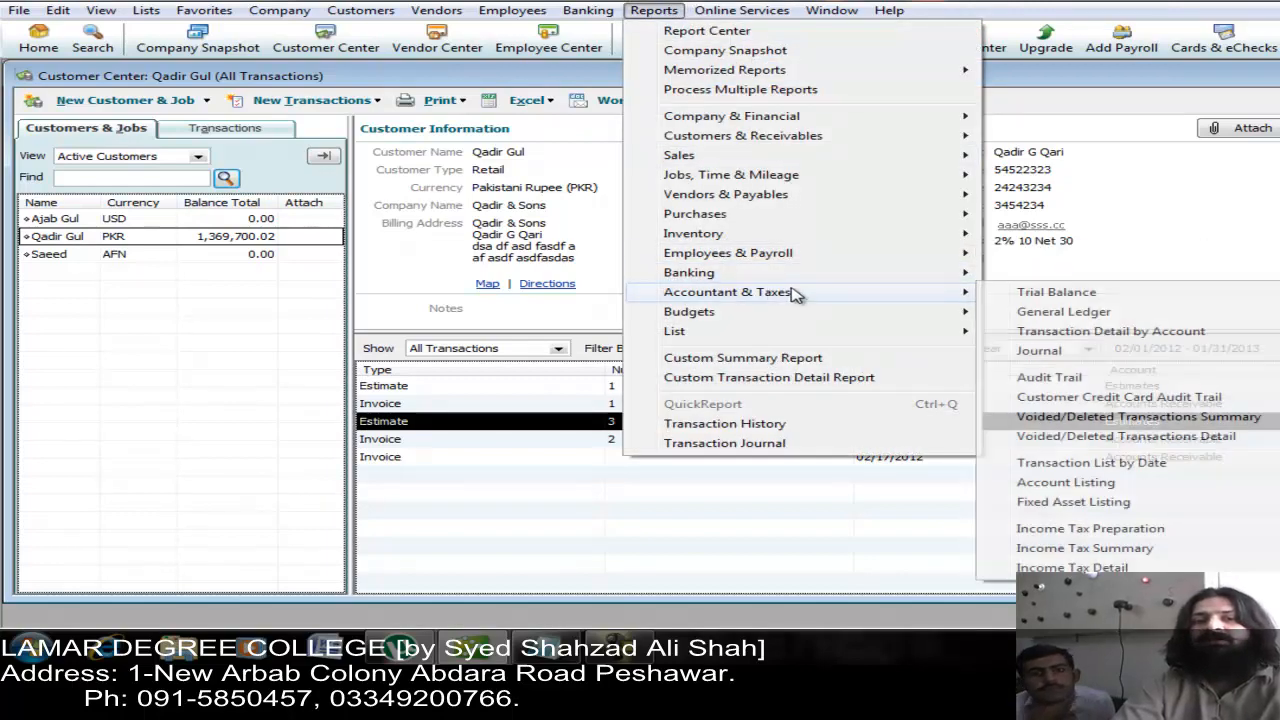
left_click(1008, 296)
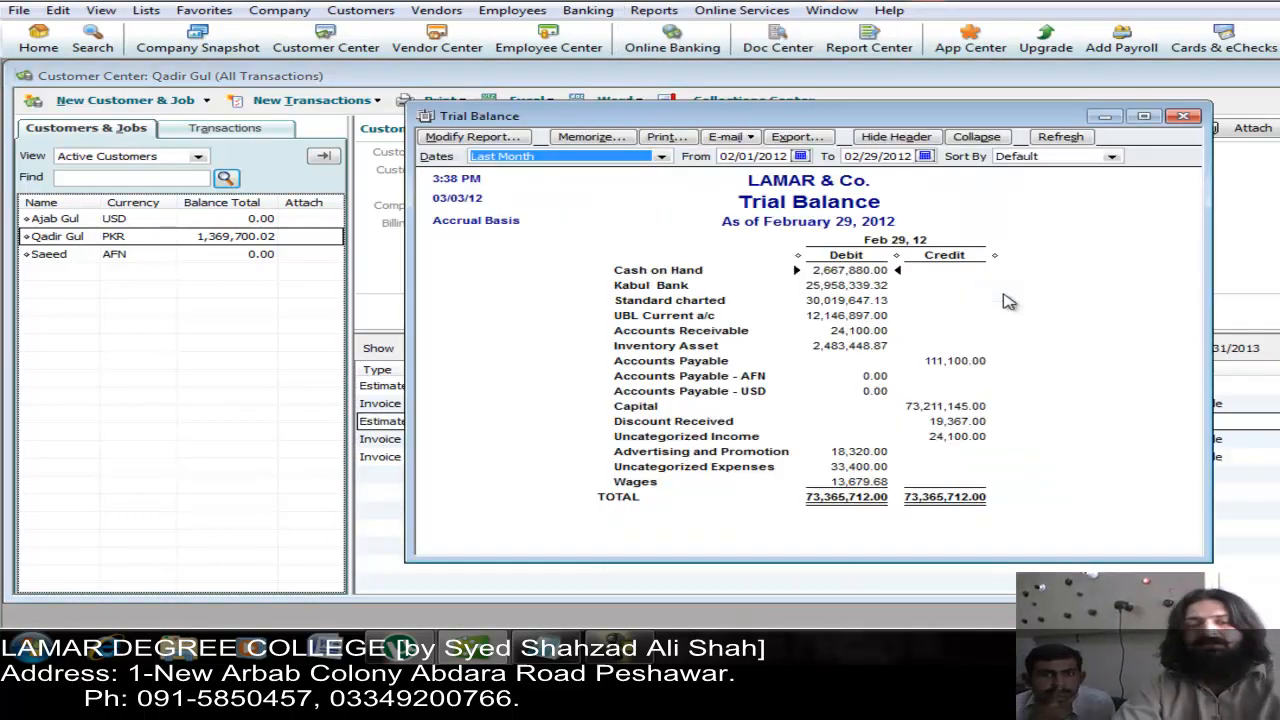
key("a")
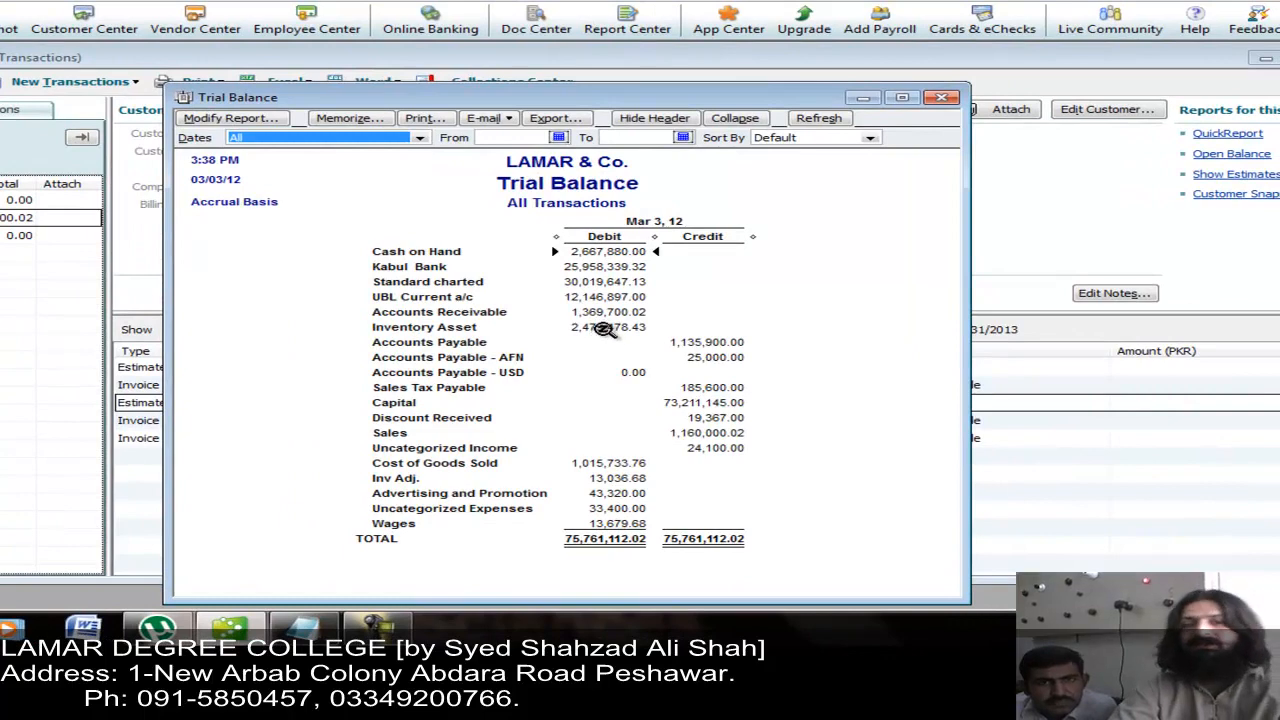
Examine the transactions behind the Accounts Receivable balance, including invoice 2, and return to the trial balance
left_click(608, 314)
double_click(608, 314)
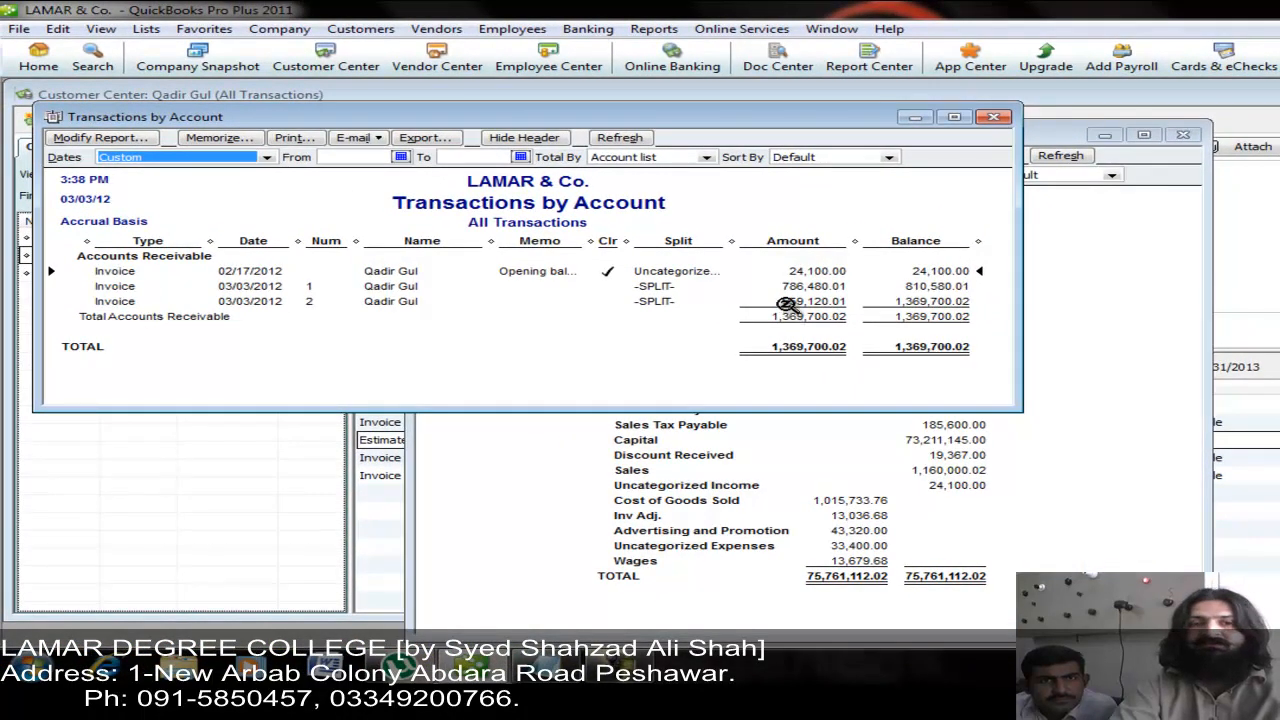
left_click(696, 288)
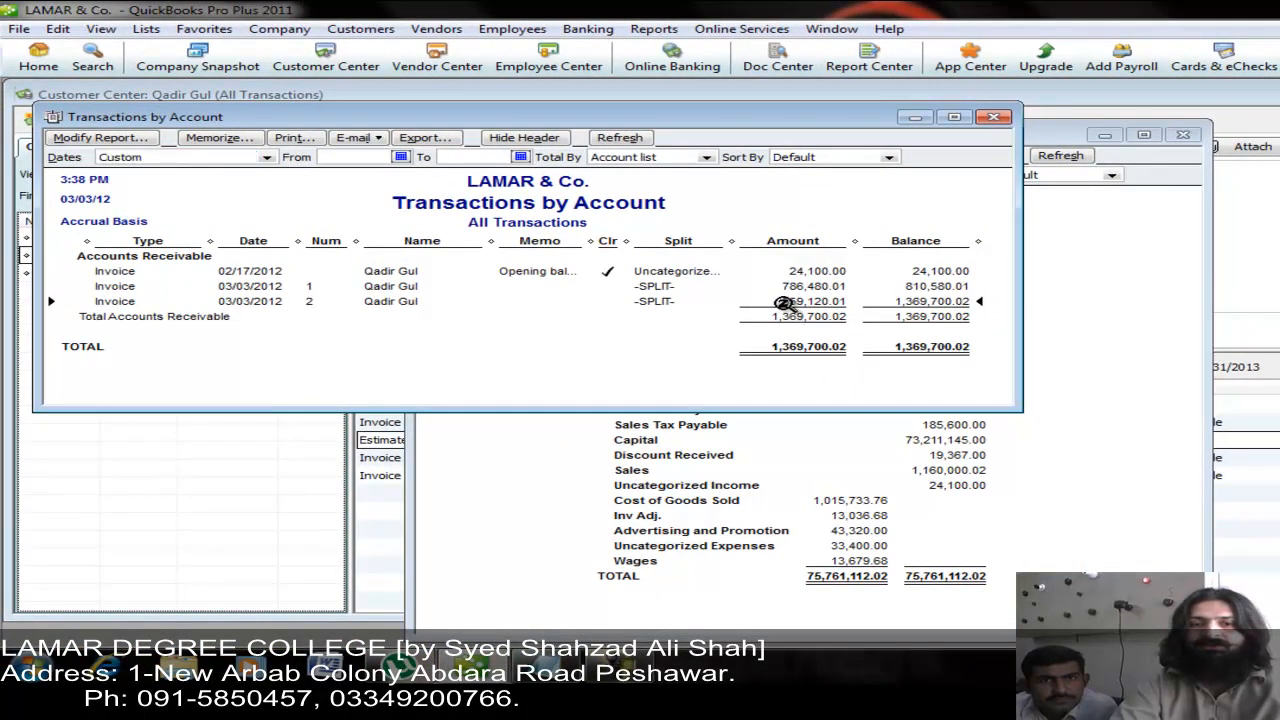
left_click(993, 117)
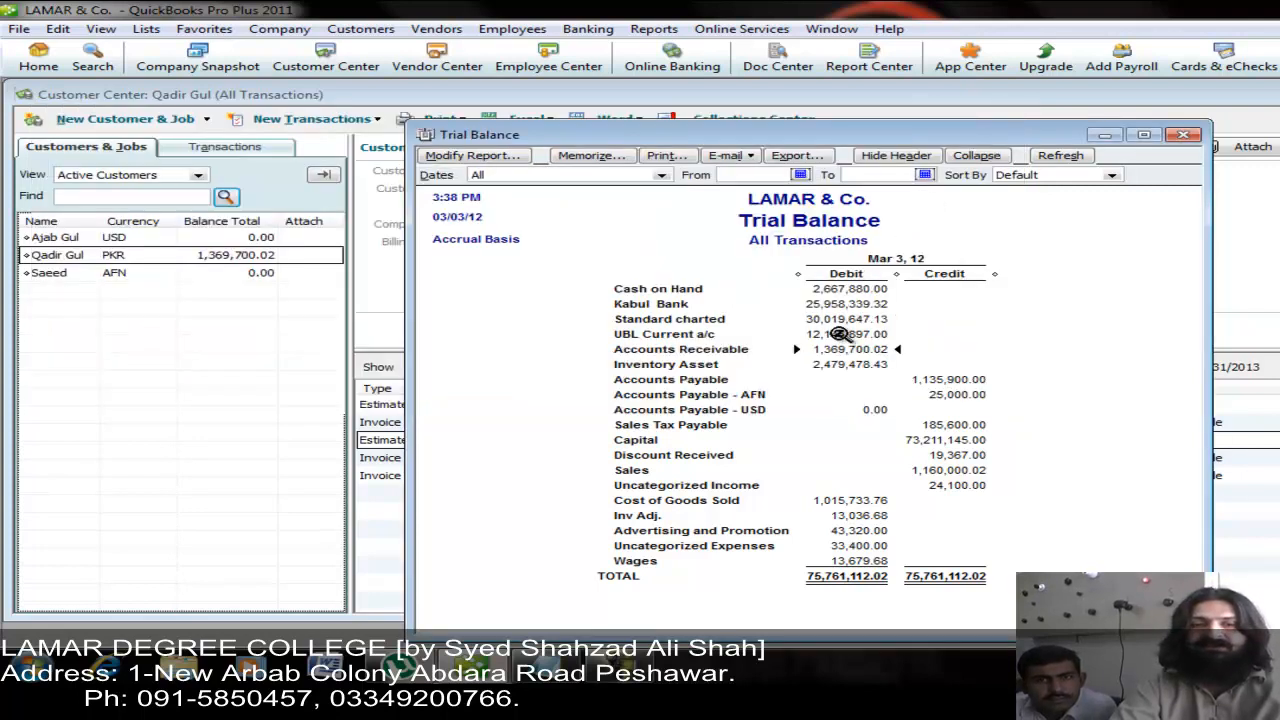
Examine the transactions behind the Inventory Asset balance, including the invoice 2 entries, and close the detail report
left_click(846, 366)
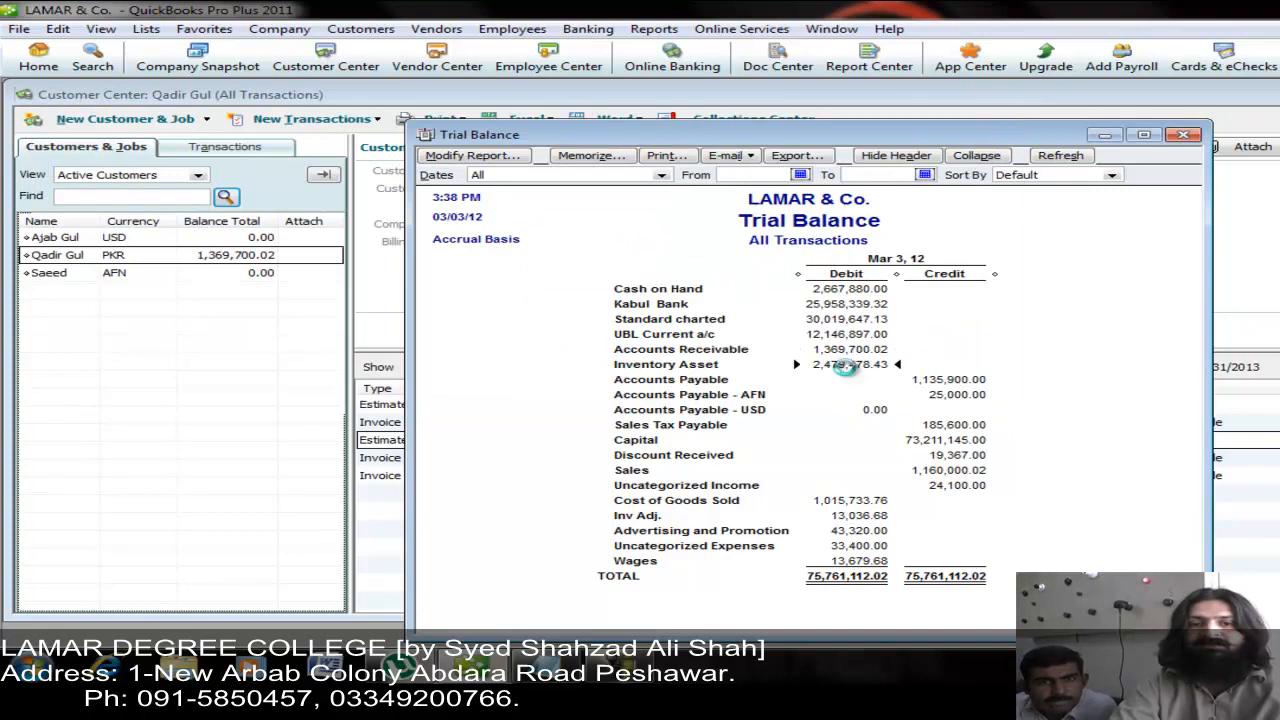
double_click(846, 366)
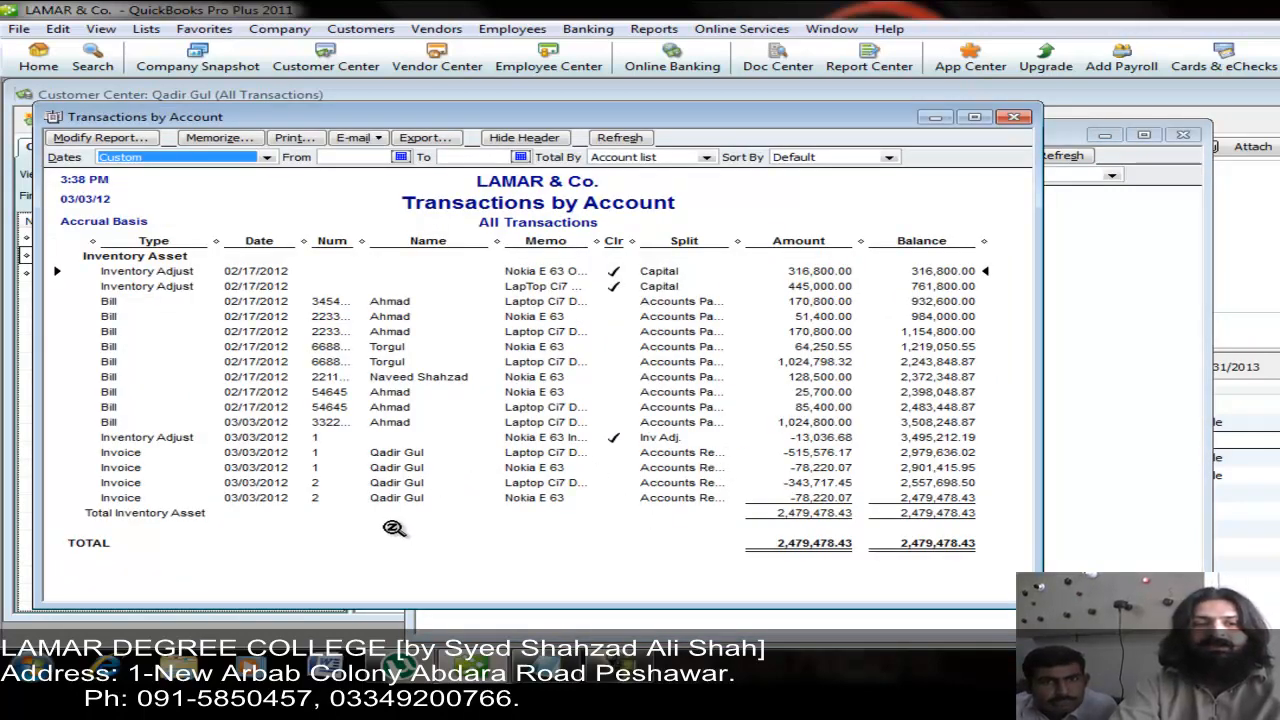
left_click(408, 486)
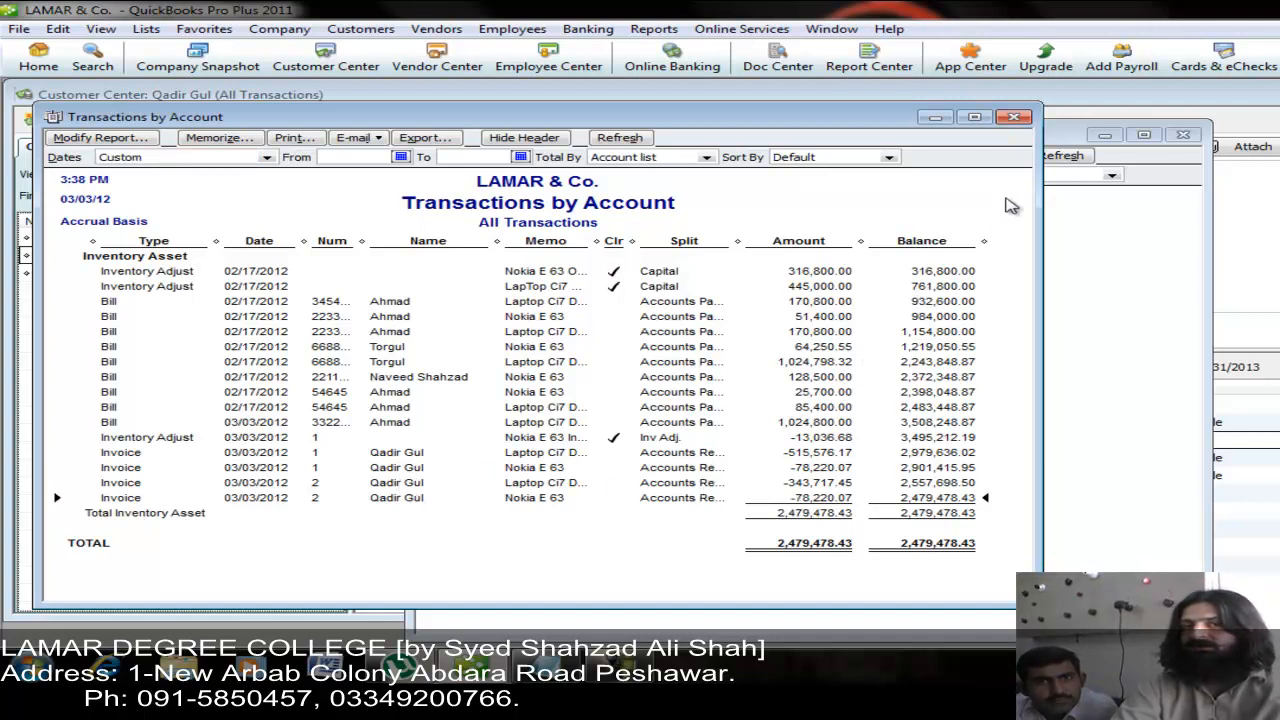
left_click(1015, 118)
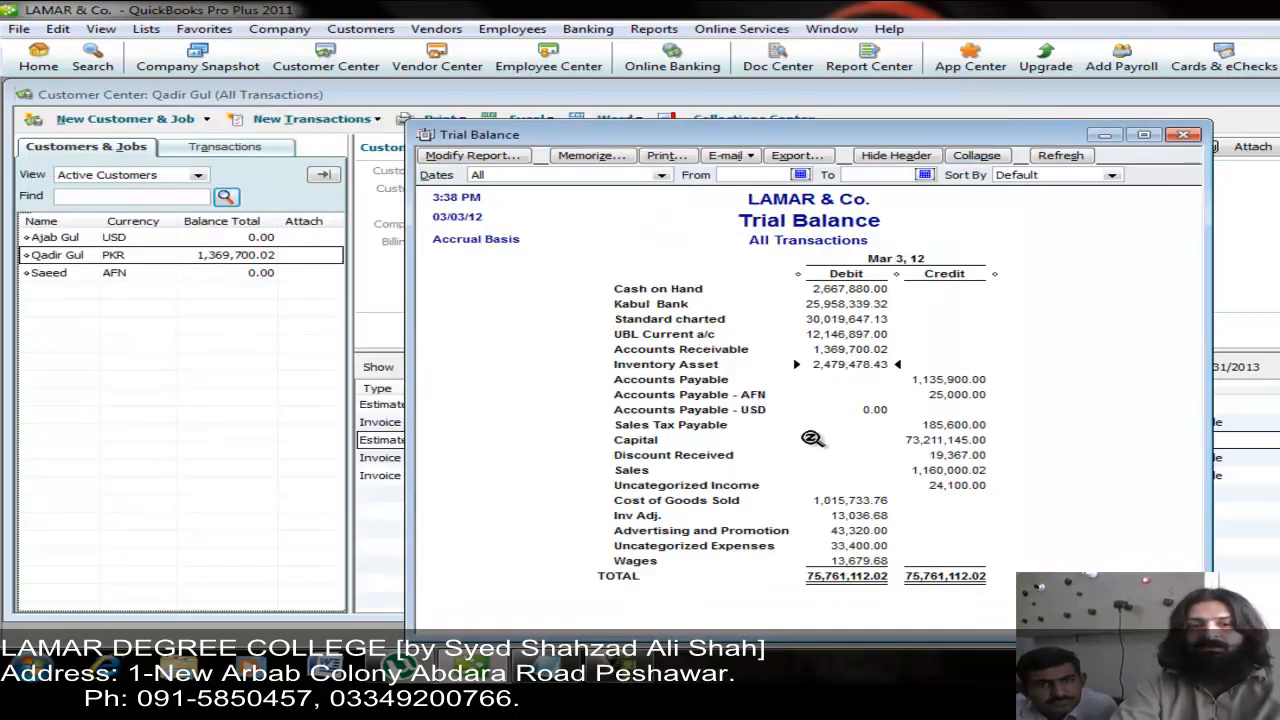
Examine the invoice entries behind the Sales Tax Payable balance and close the detail report
double_click(957, 430)
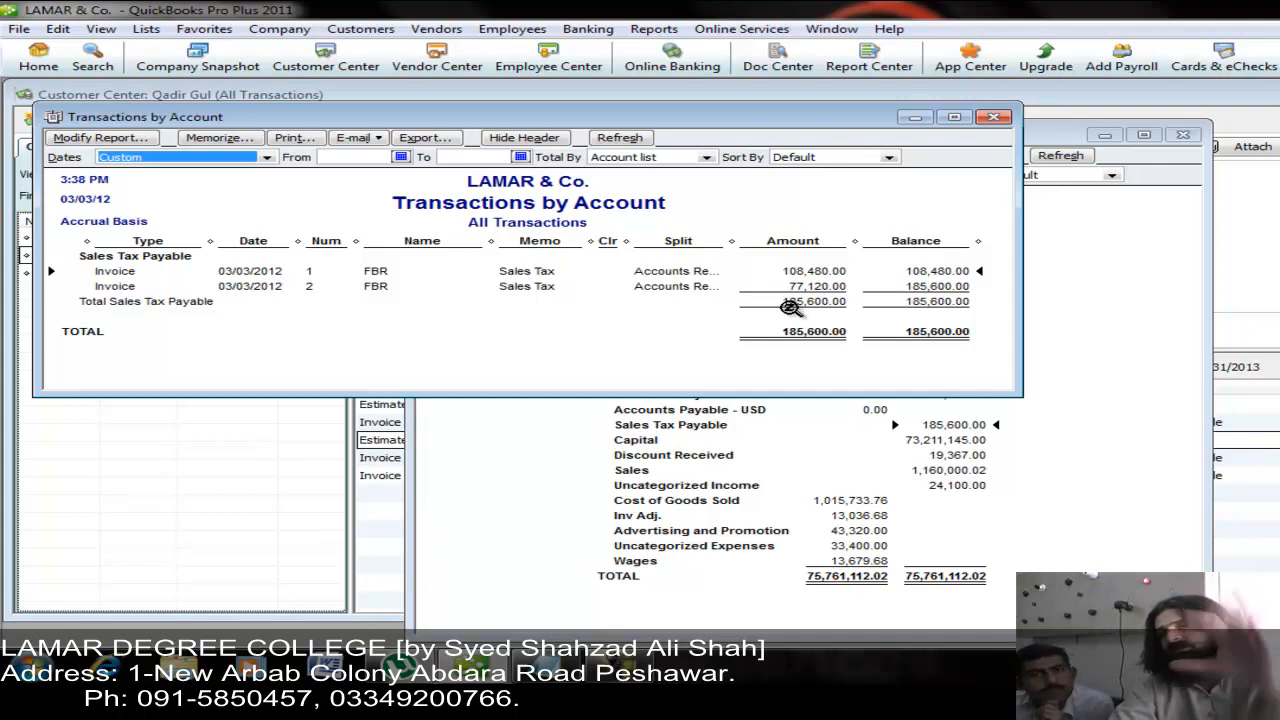
left_click(993, 119)
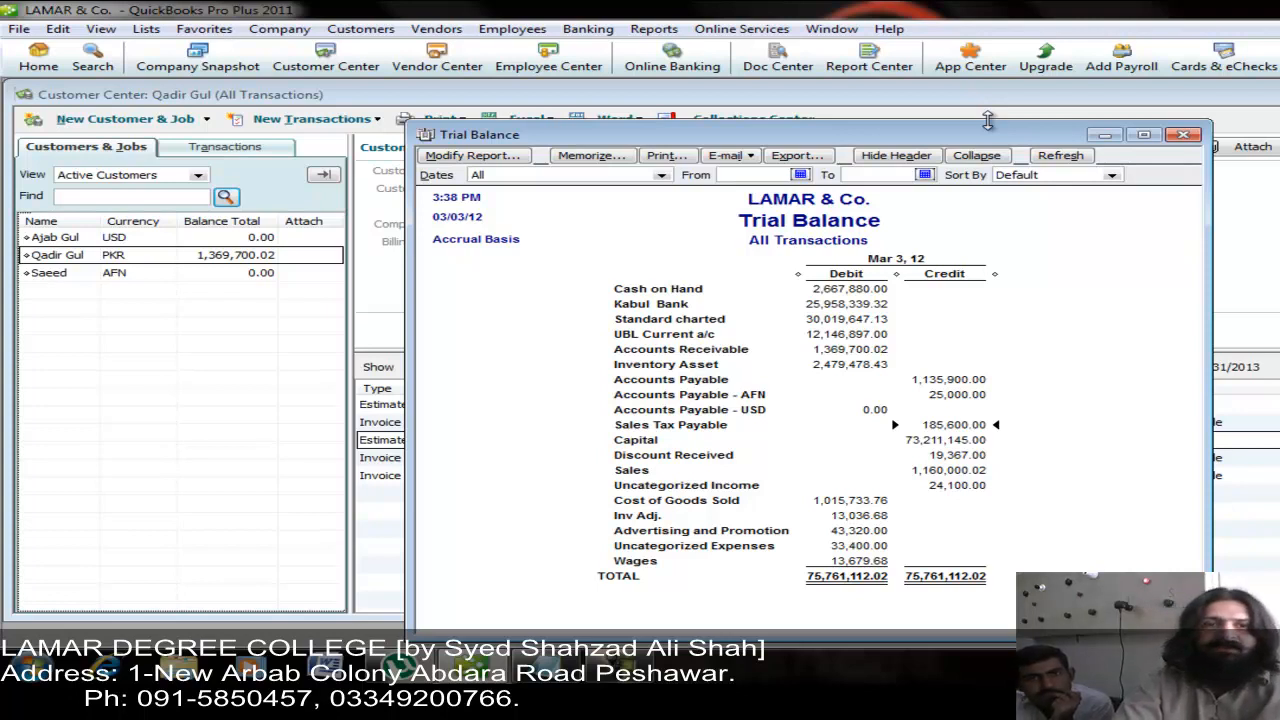
Start a customer payment, select the customer with the PKR balance, and enlarge the payment window to show all invoices
left_click(388, 30)
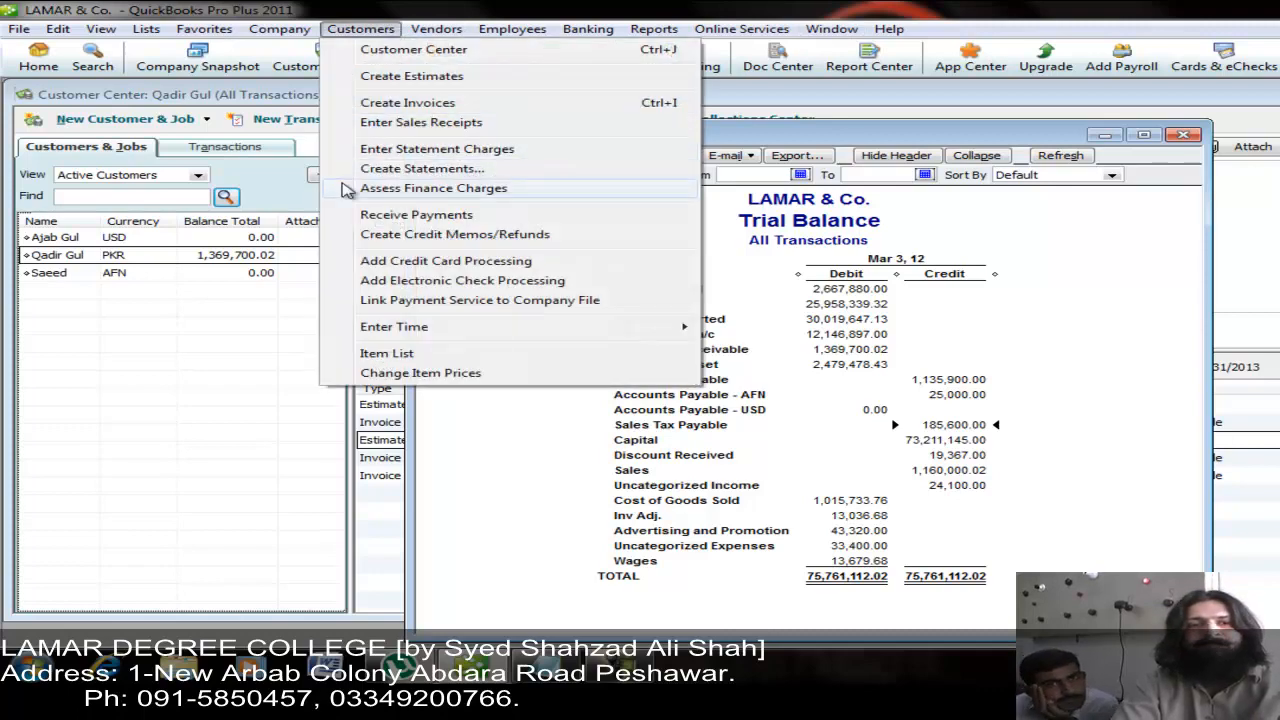
left_click(362, 218)
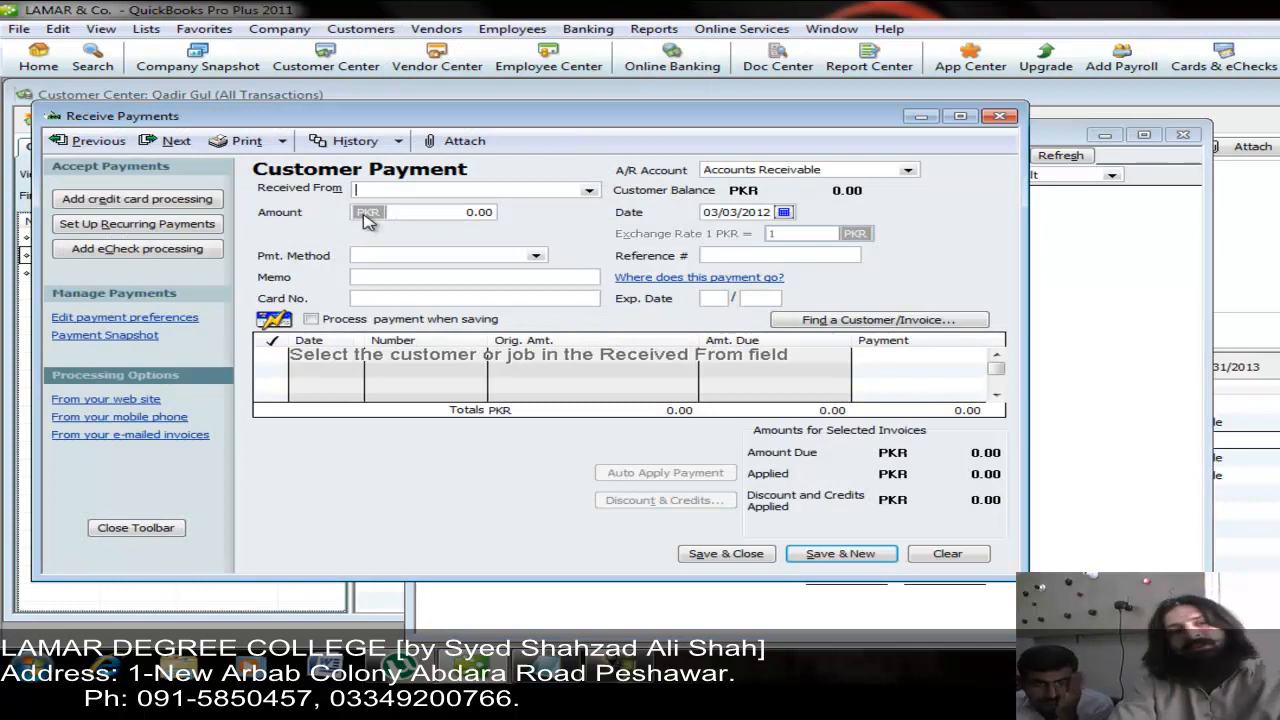
left_click(589, 191)
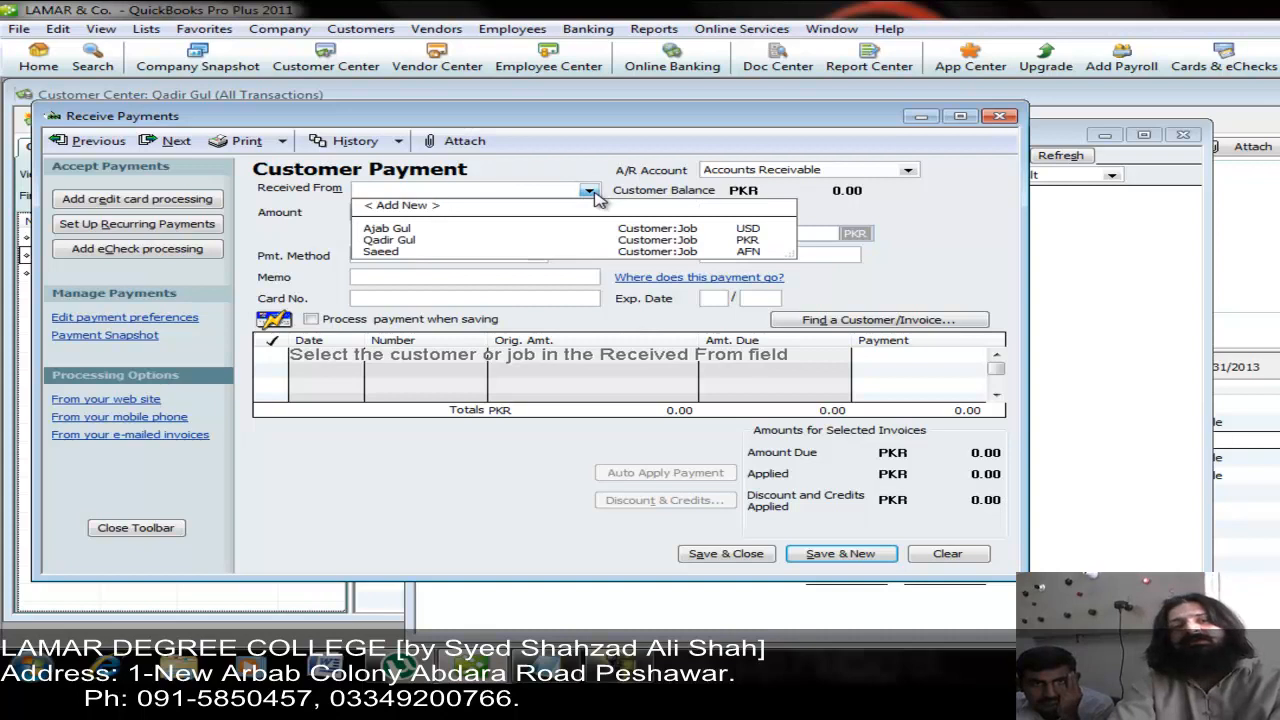
left_click(414, 240)
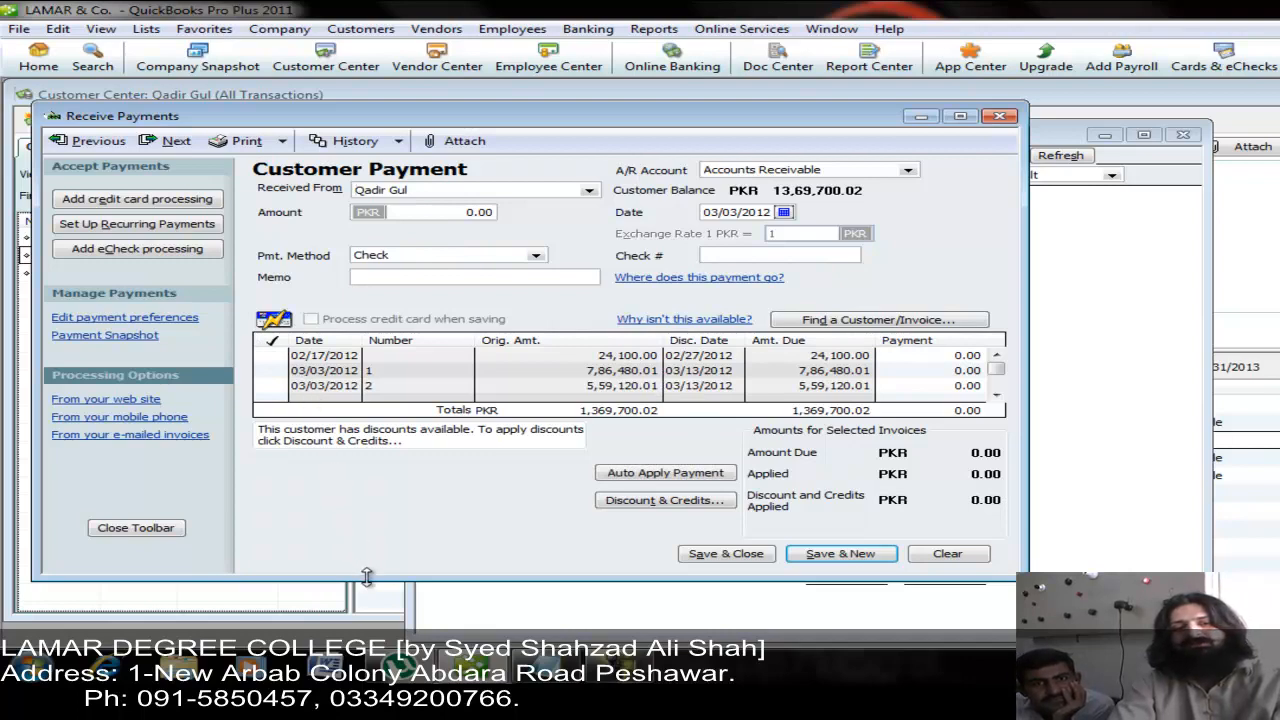
left_click_drag(367, 573, 380, 620)
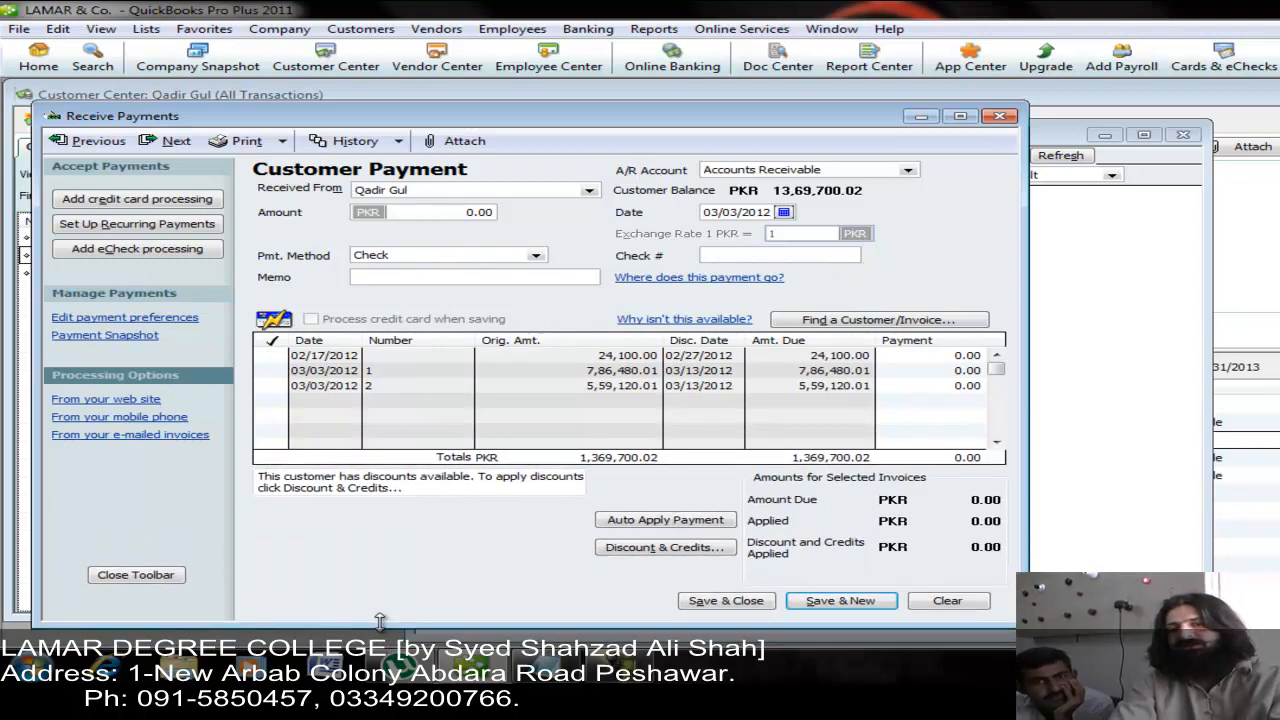
Mark the 02/17/2012 invoice for payment, keep automatic payment calculation on, and suppress its message in the future
left_click(318, 358)
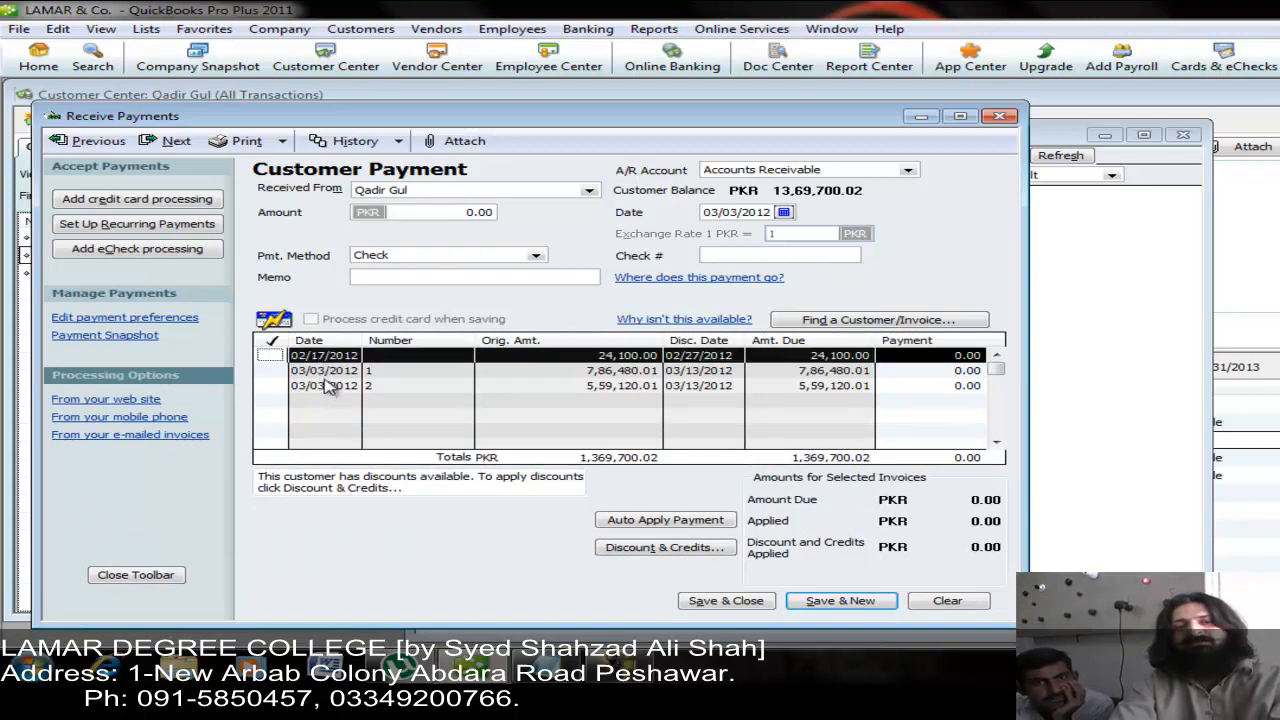
left_click(327, 373)
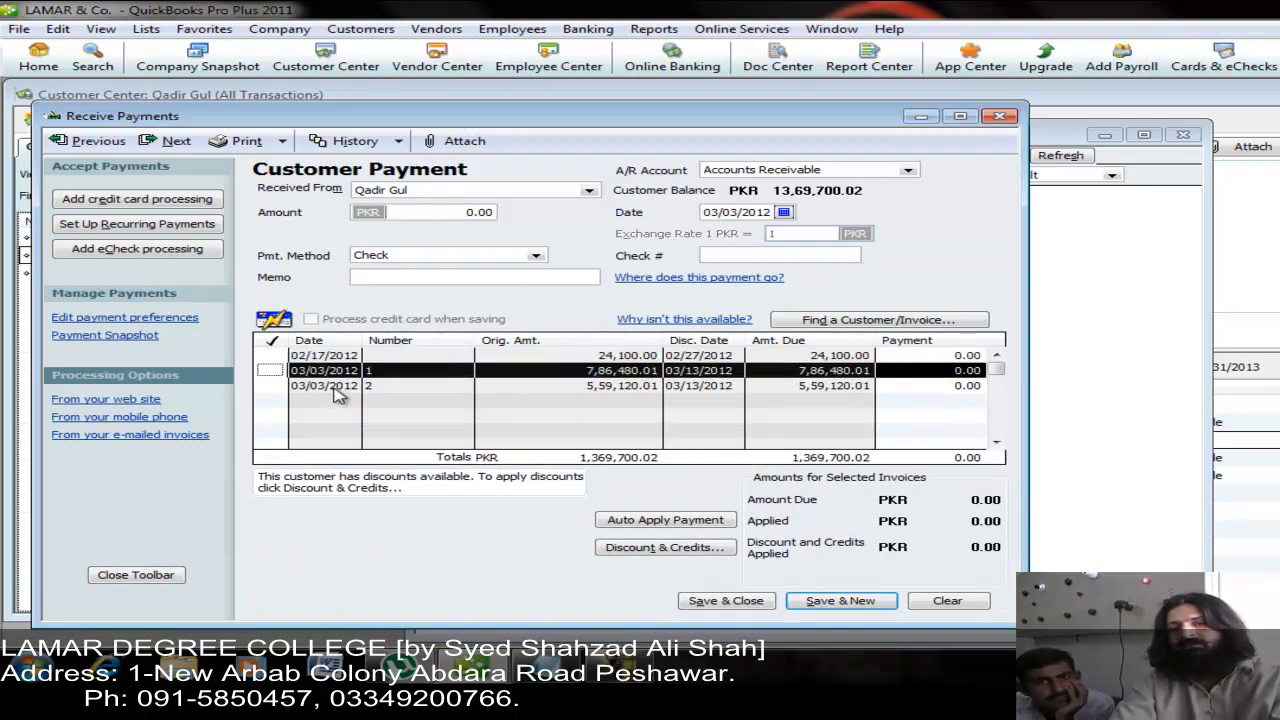
left_click(270, 370)
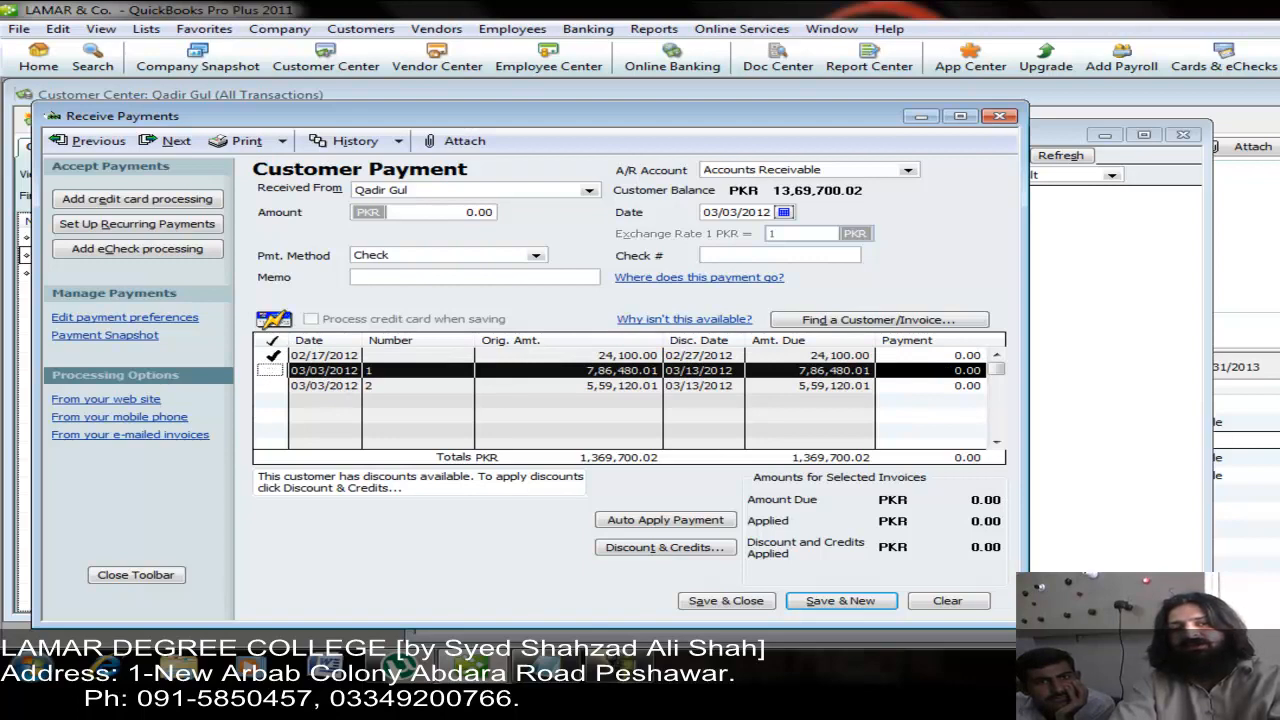
left_click(271, 356)
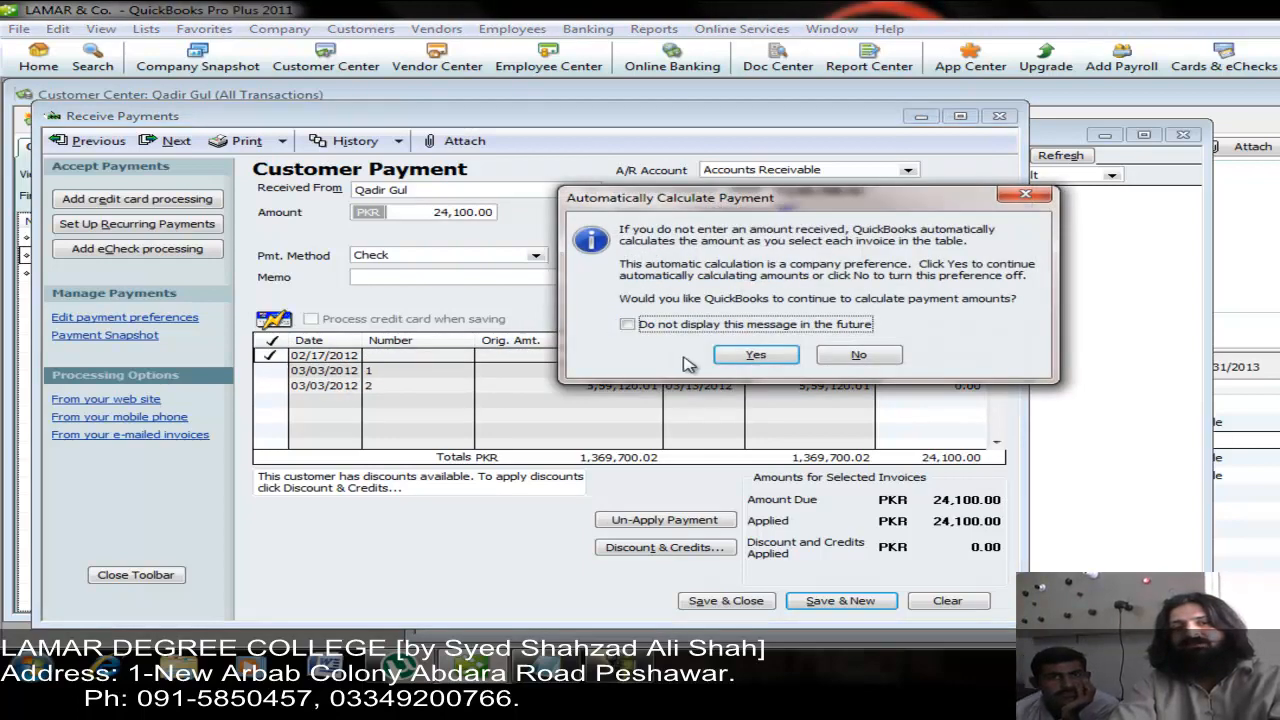
left_click(675, 326)
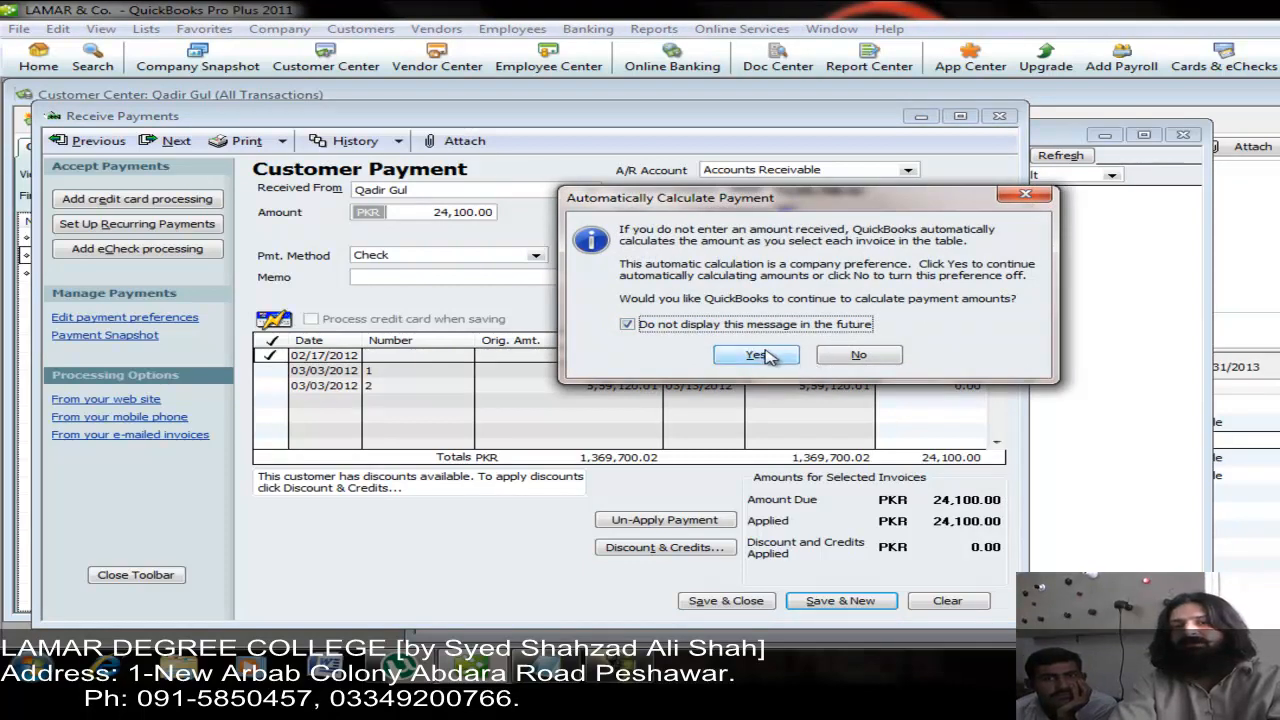
left_click(876, 358)
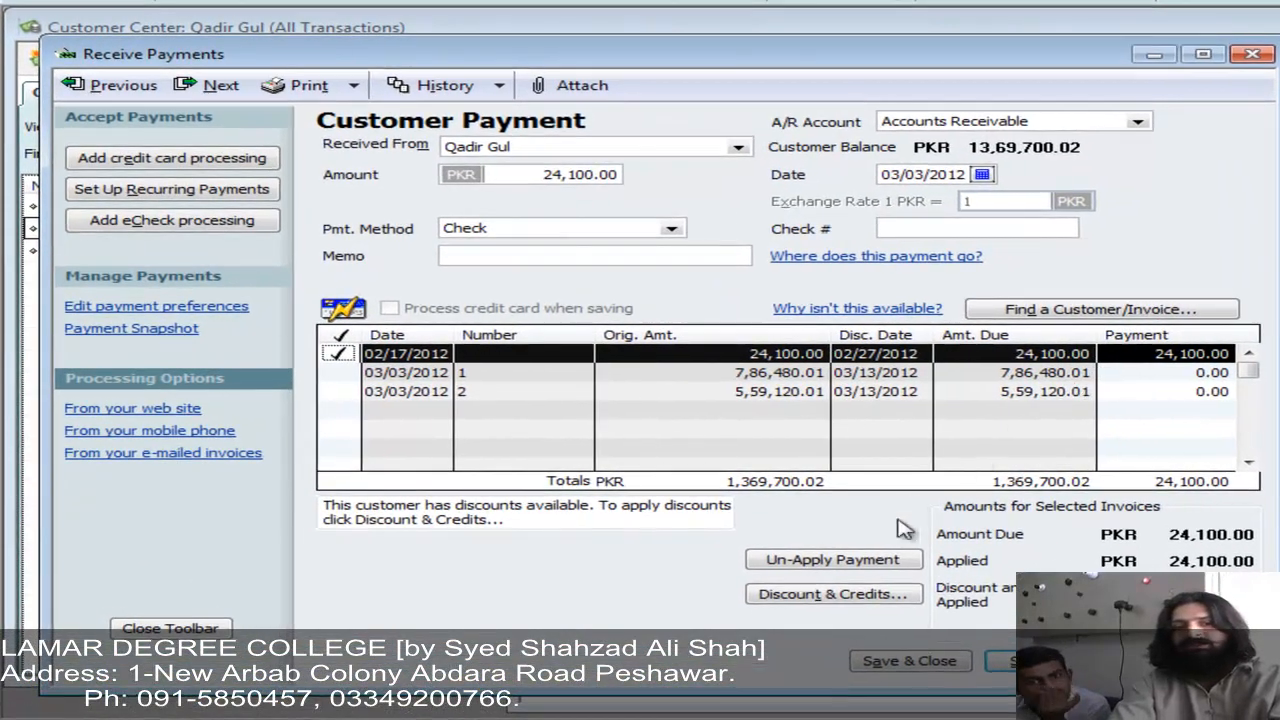
Set the discount account of the 02/17/2012 invoice to Sales Discounts and accept its discount settings
left_click(875, 598)
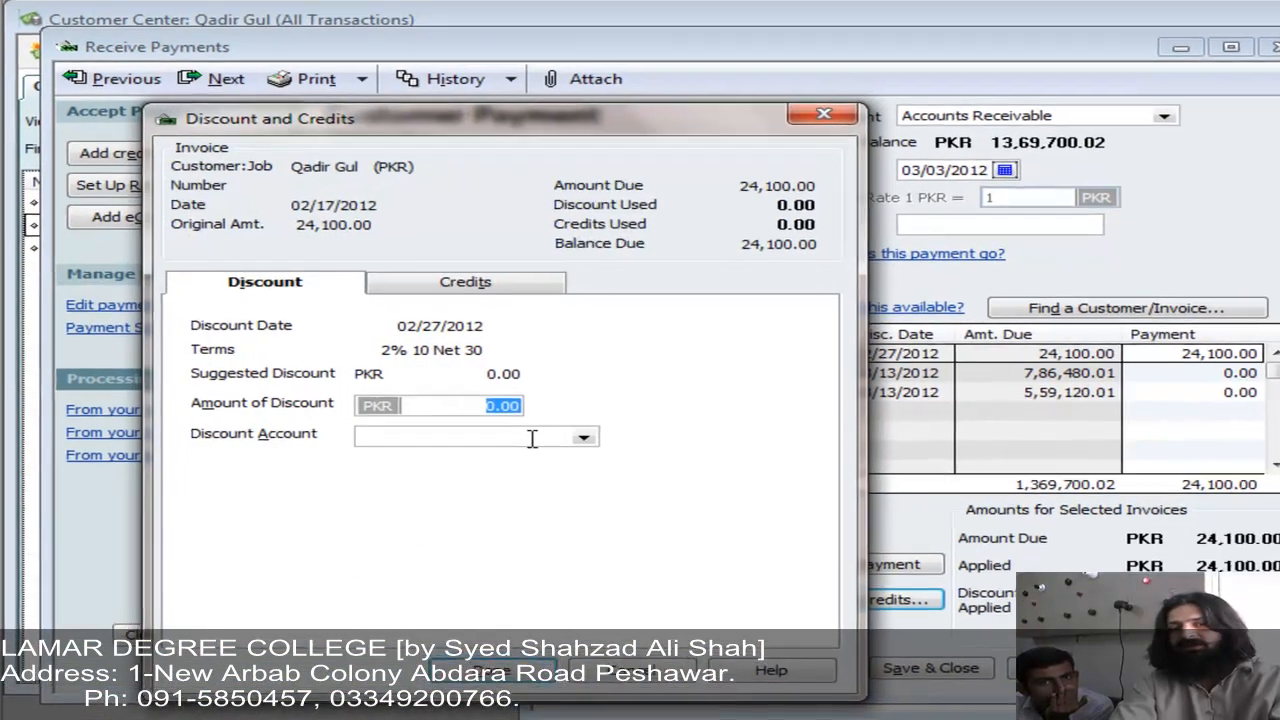
left_click(532, 438)
type("Sales")
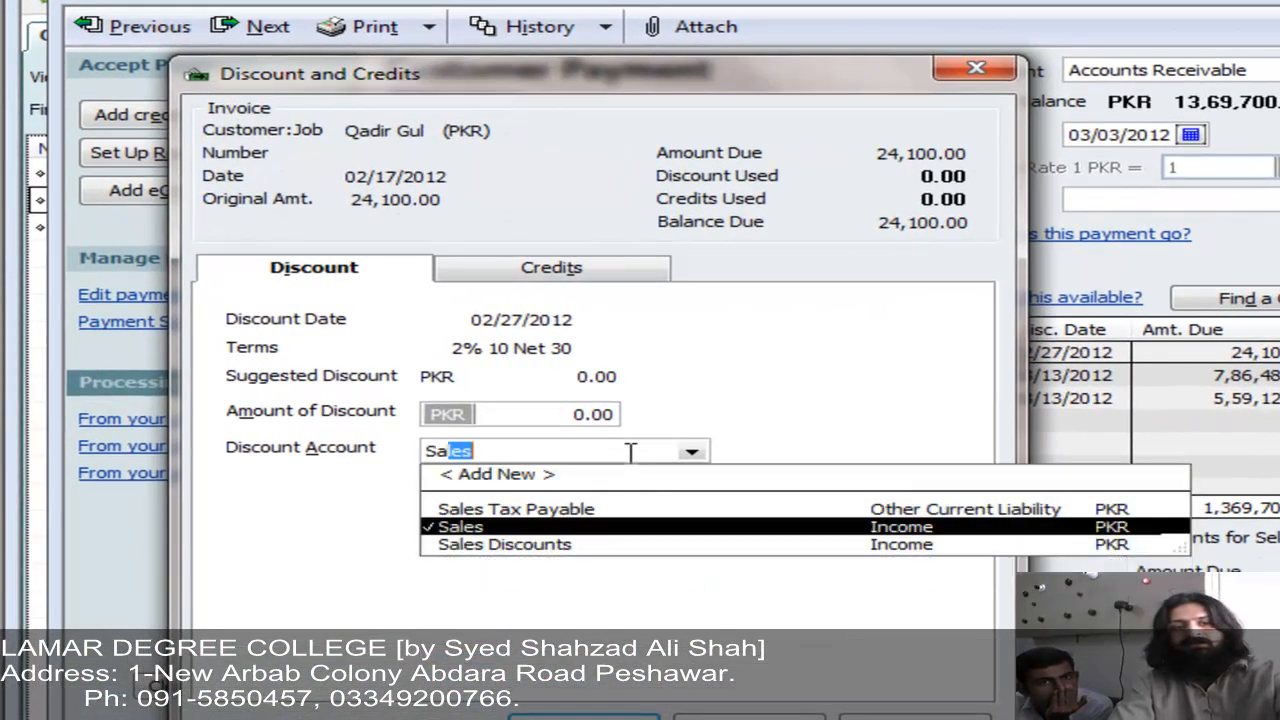
left_click(612, 548)
left_click(612, 546)
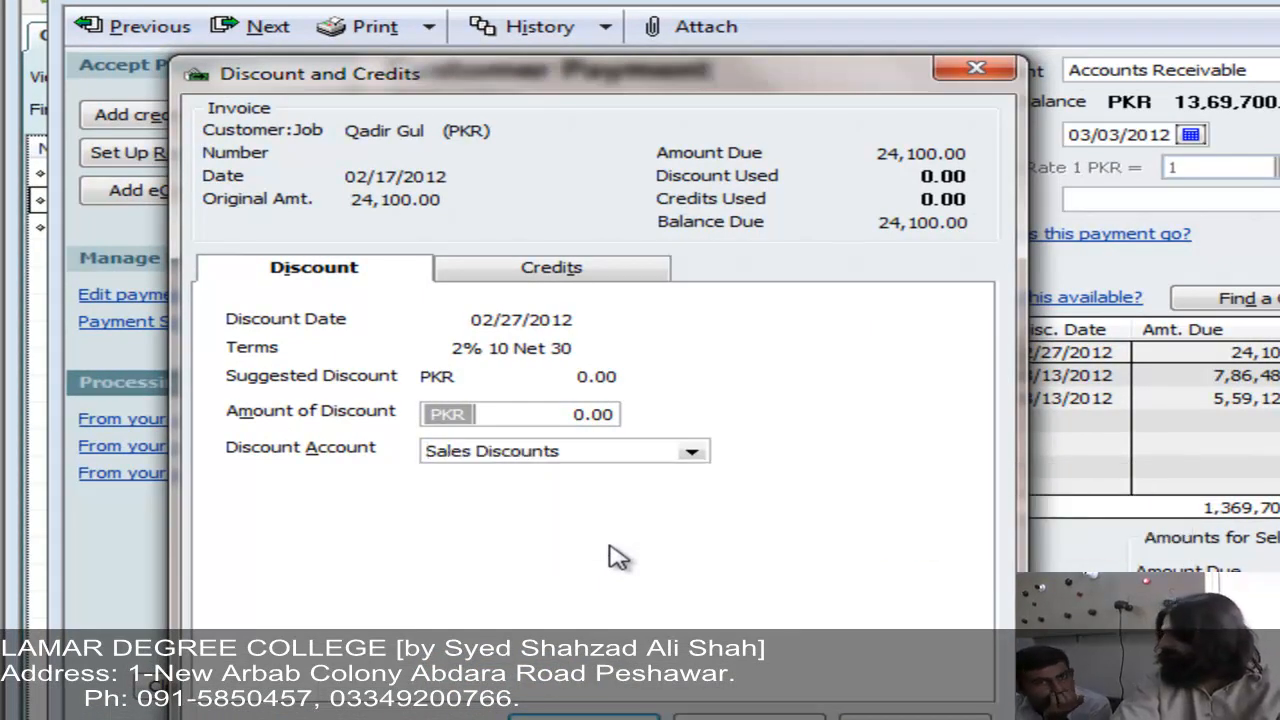
left_click(697, 451)
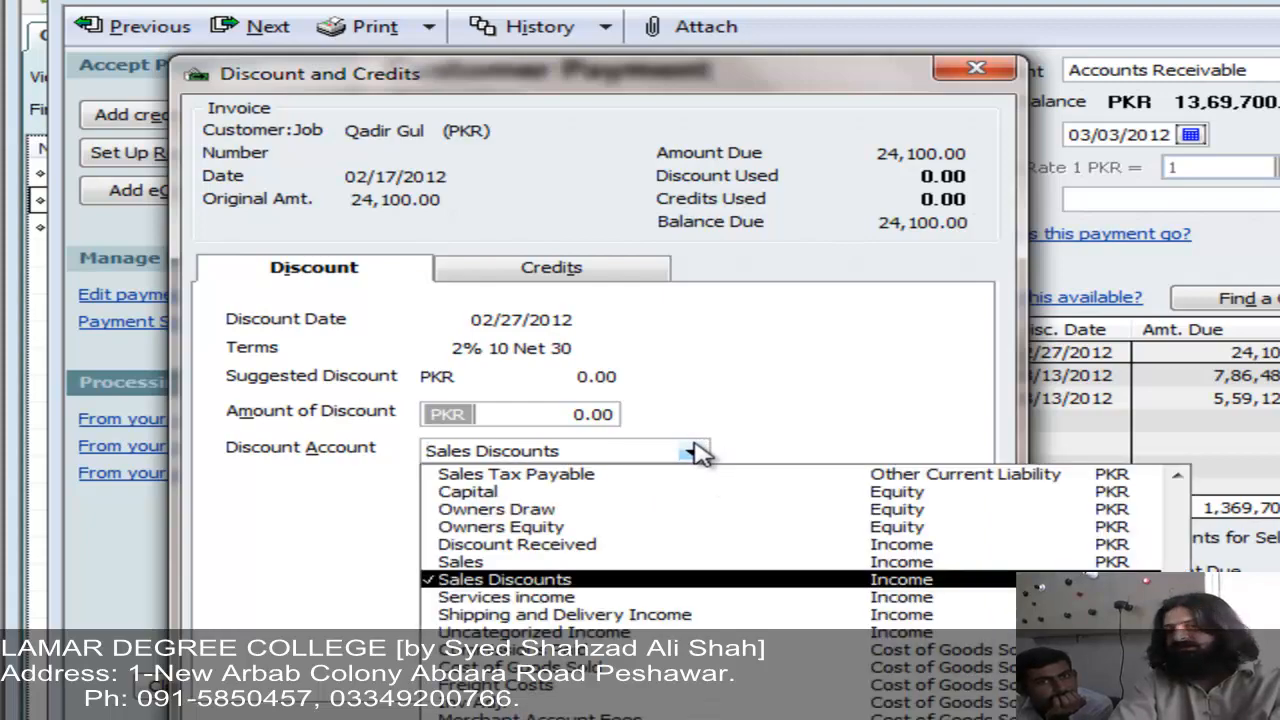
left_click(697, 451)
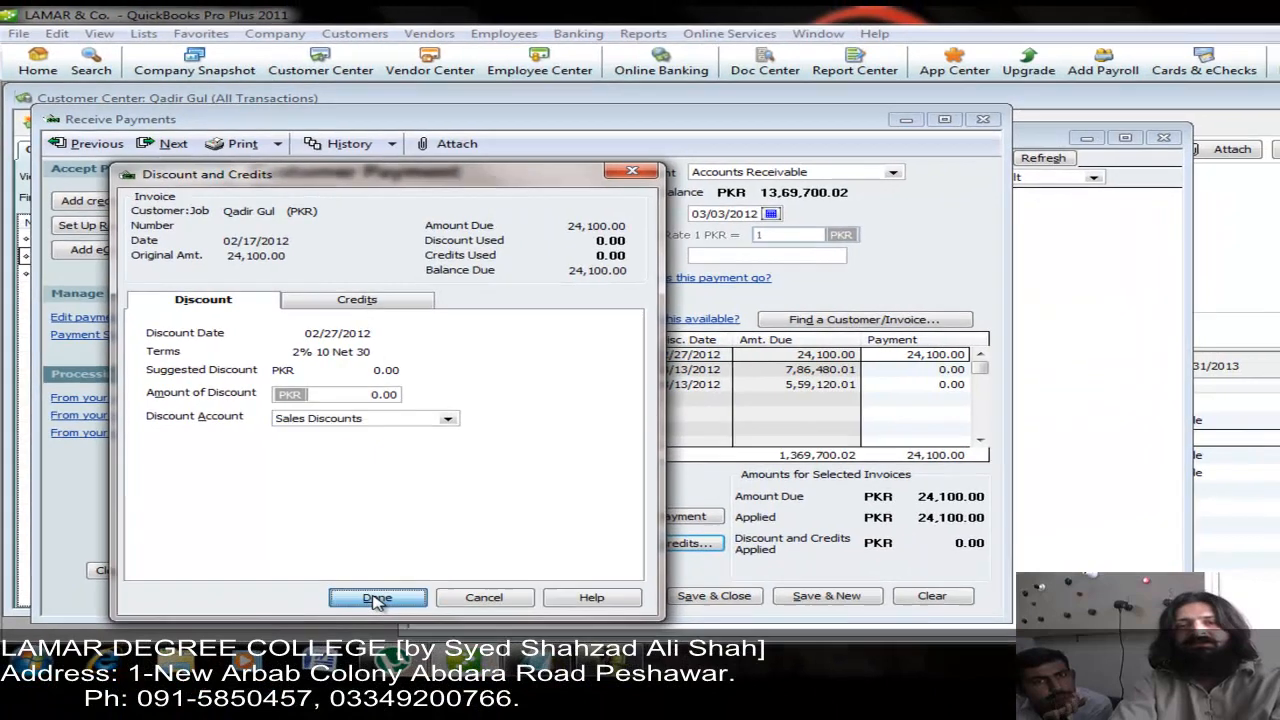
left_click(576, 716)
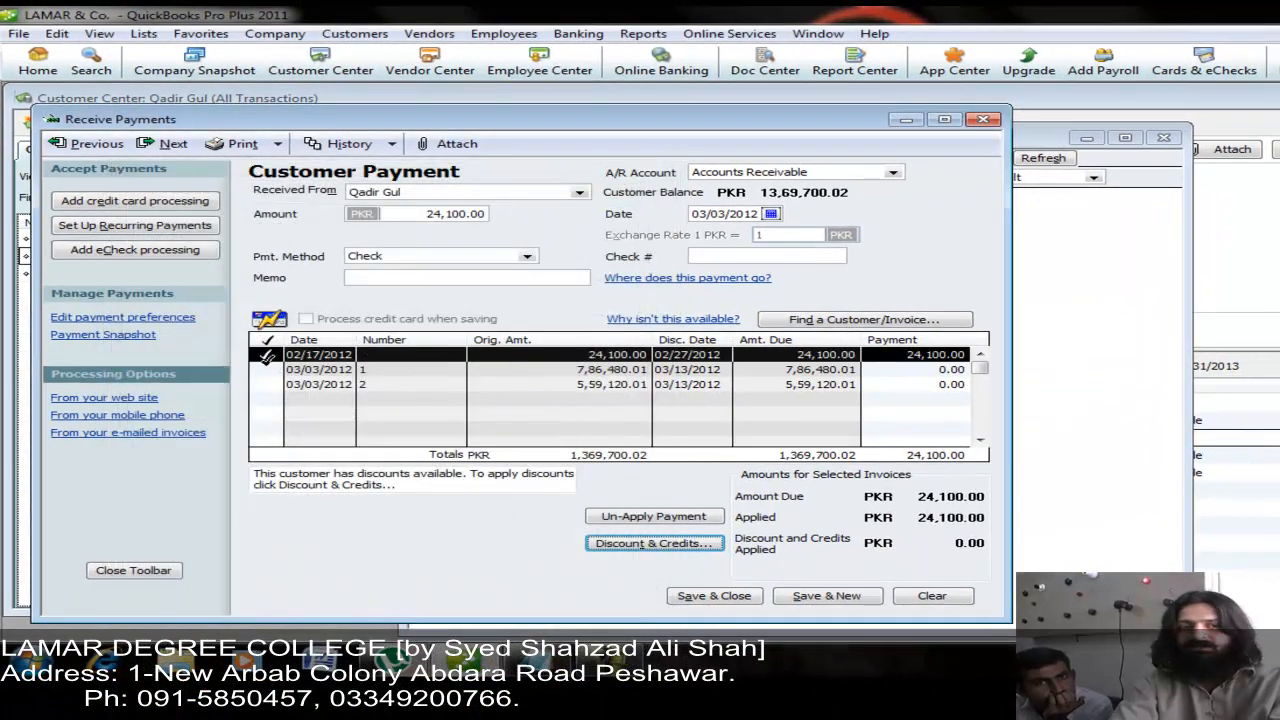
Mark invoice 1 for payment and apply its suggested 15,729.60 discount to the Sales Discounts account
left_click(266, 369)
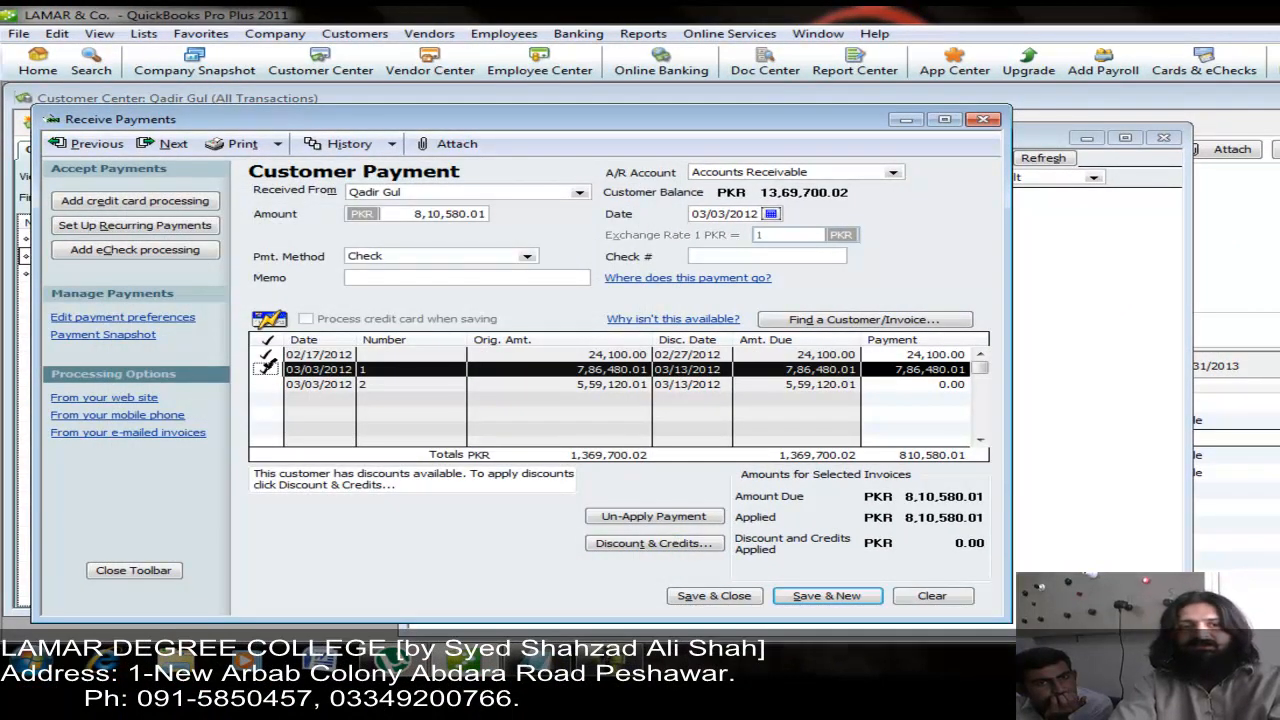
left_click(655, 546)
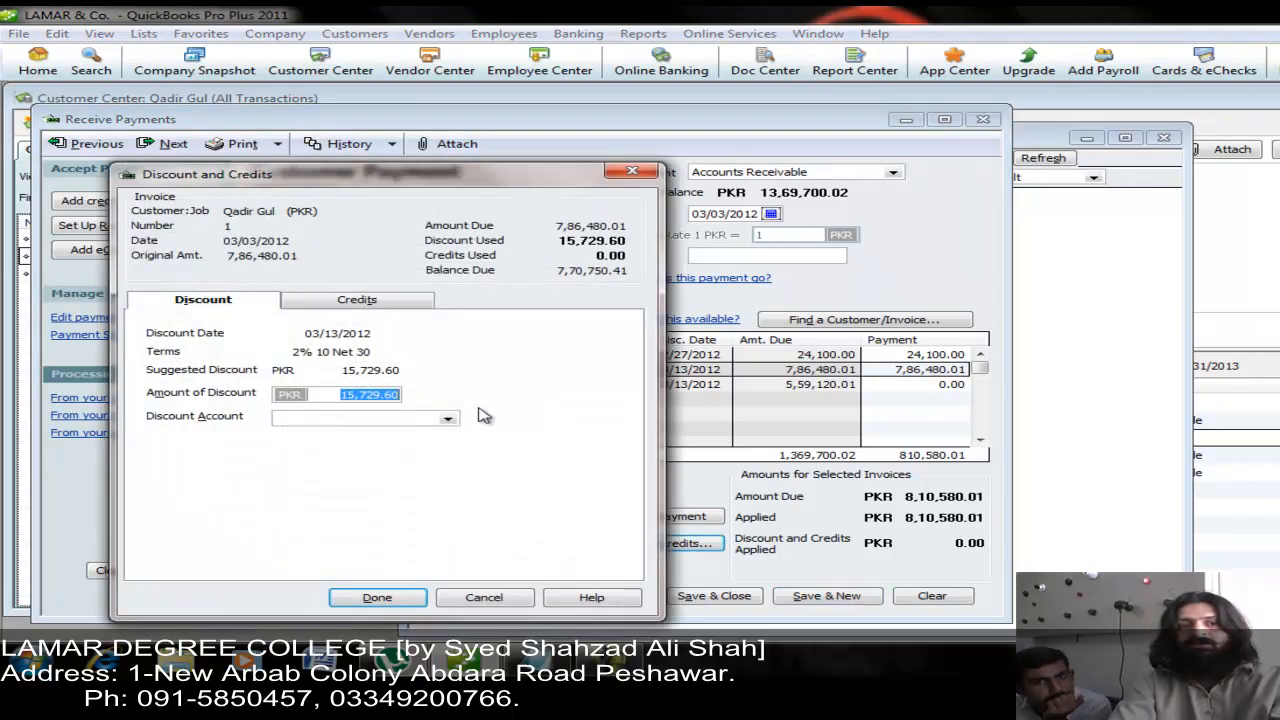
left_click(394, 420)
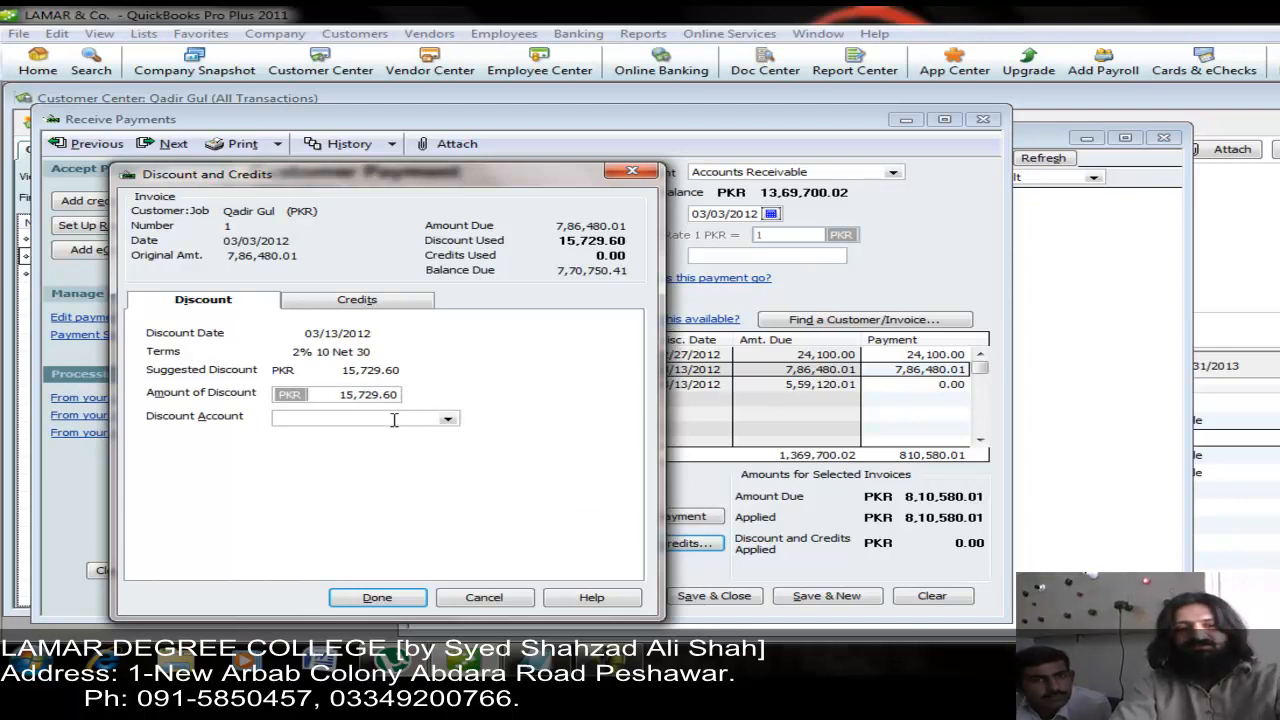
type("Sales")
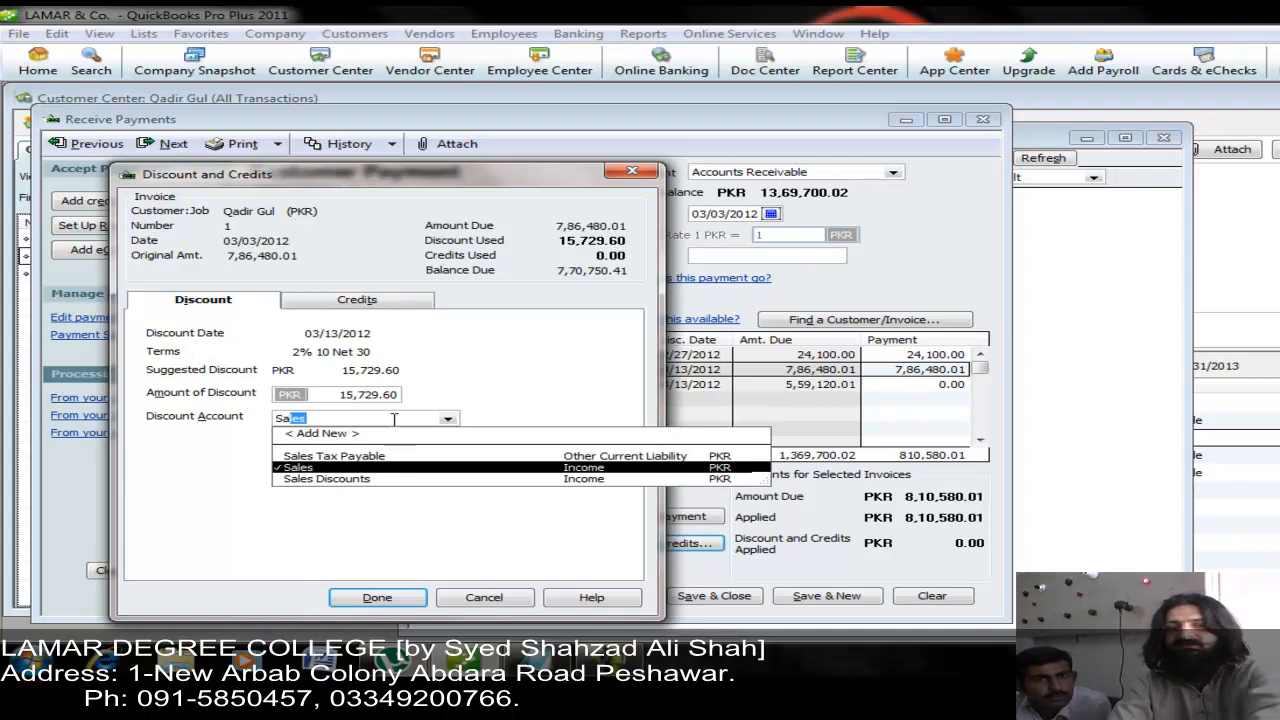
key("Down")
key("Tab")
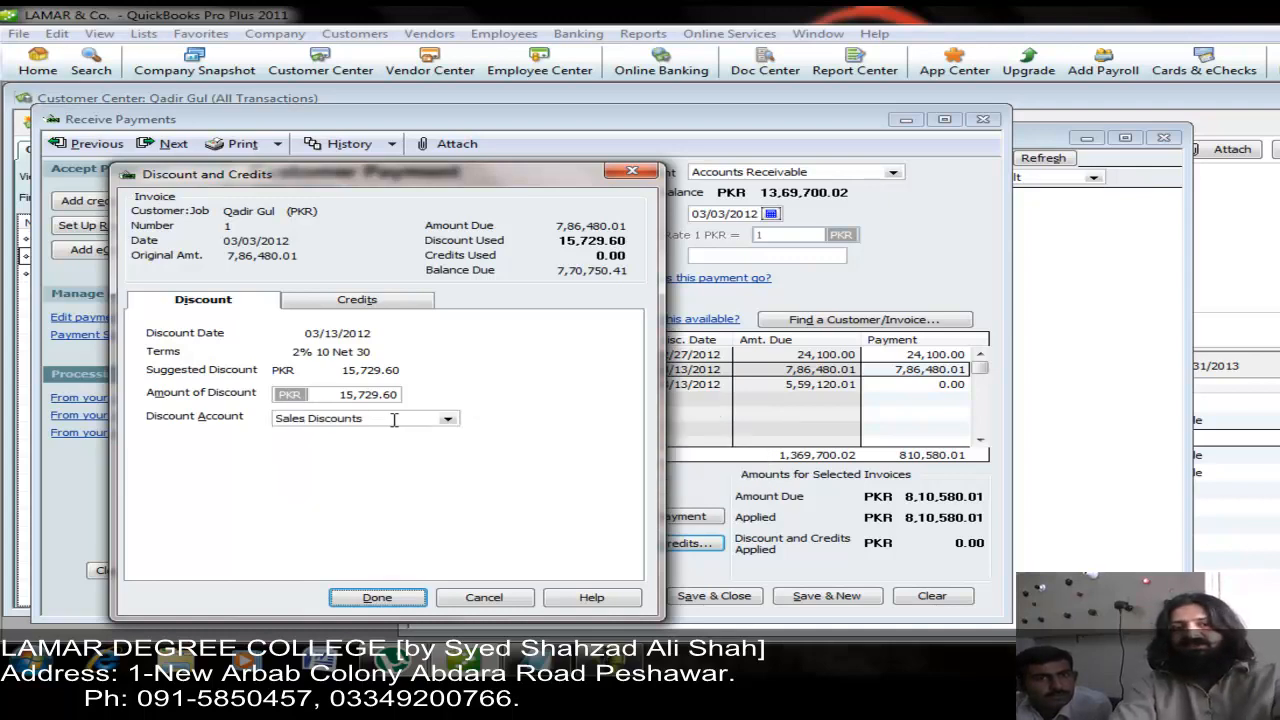
left_click(378, 597)
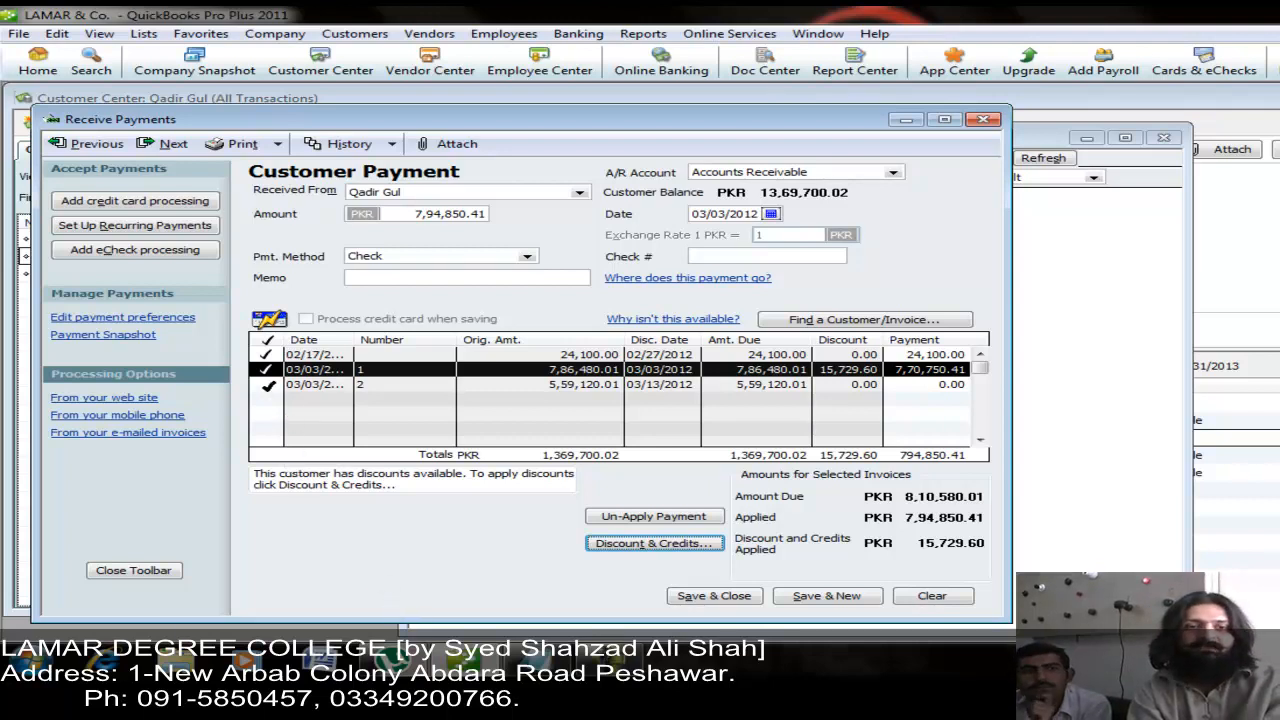
Mark invoice 2 for payment and apply its suggested 11,182.40 discount to the Sales Discounts account
left_click(268, 385)
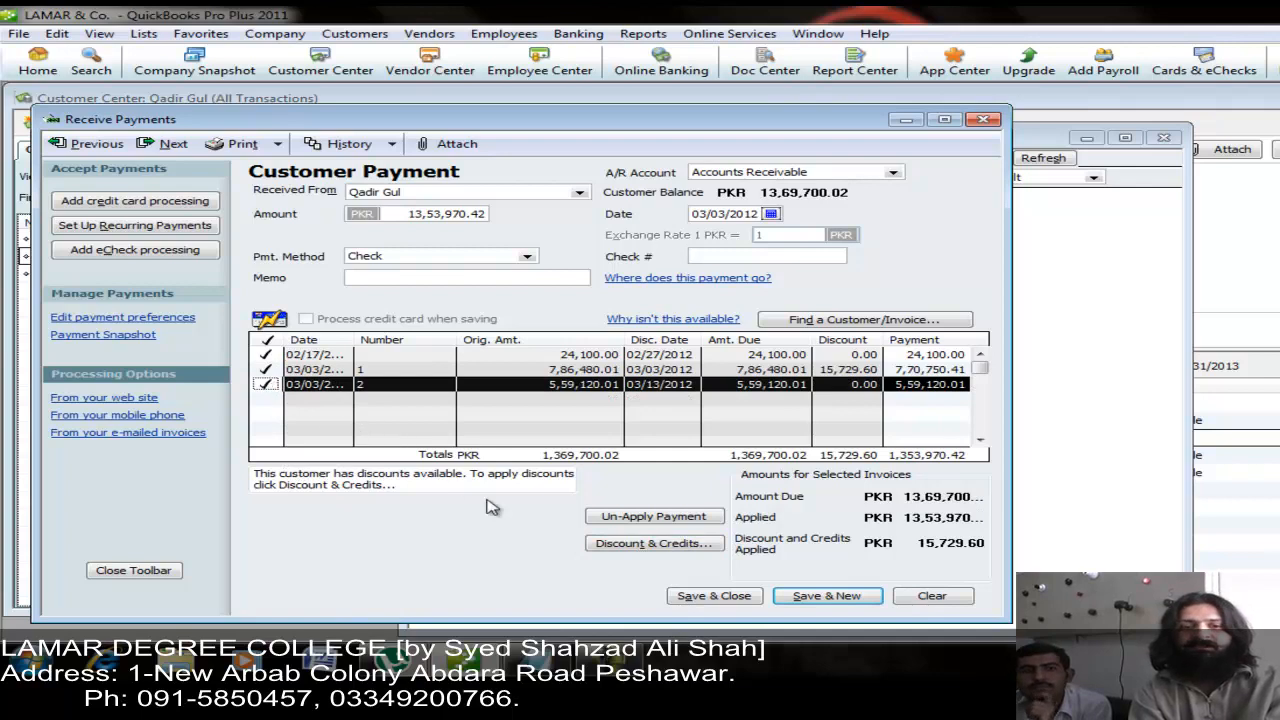
left_click(614, 546)
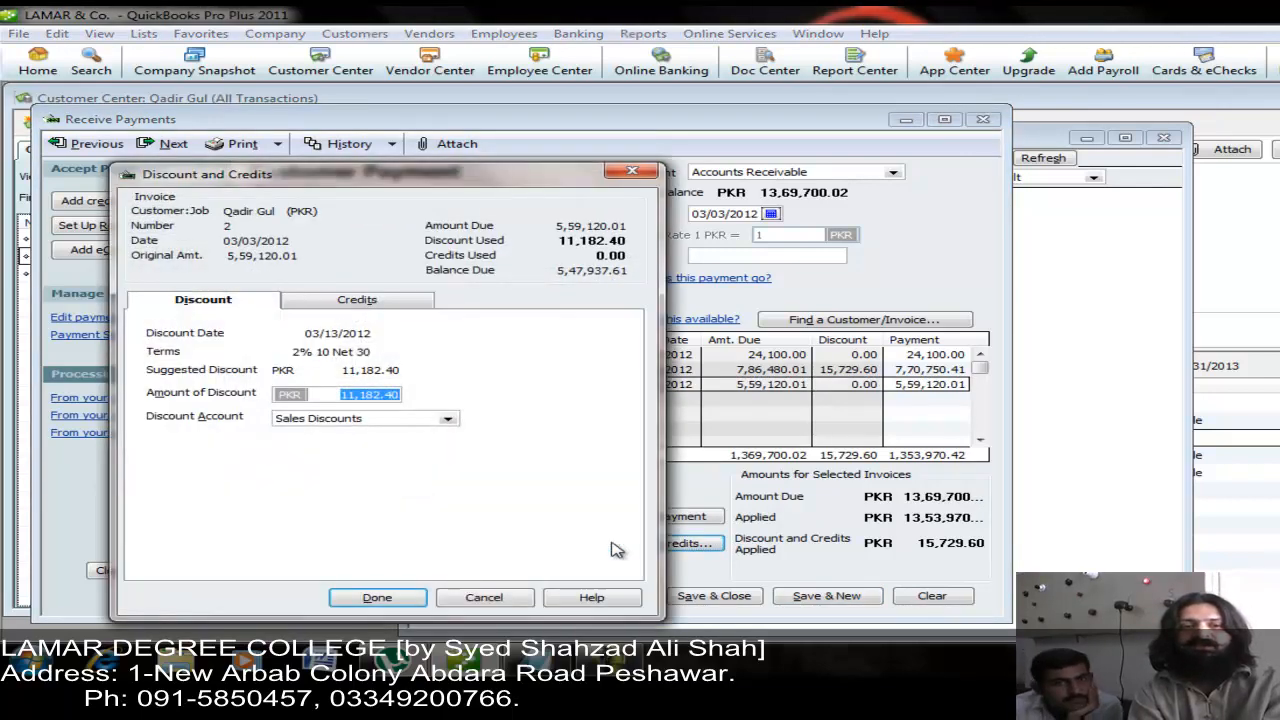
left_click(340, 394)
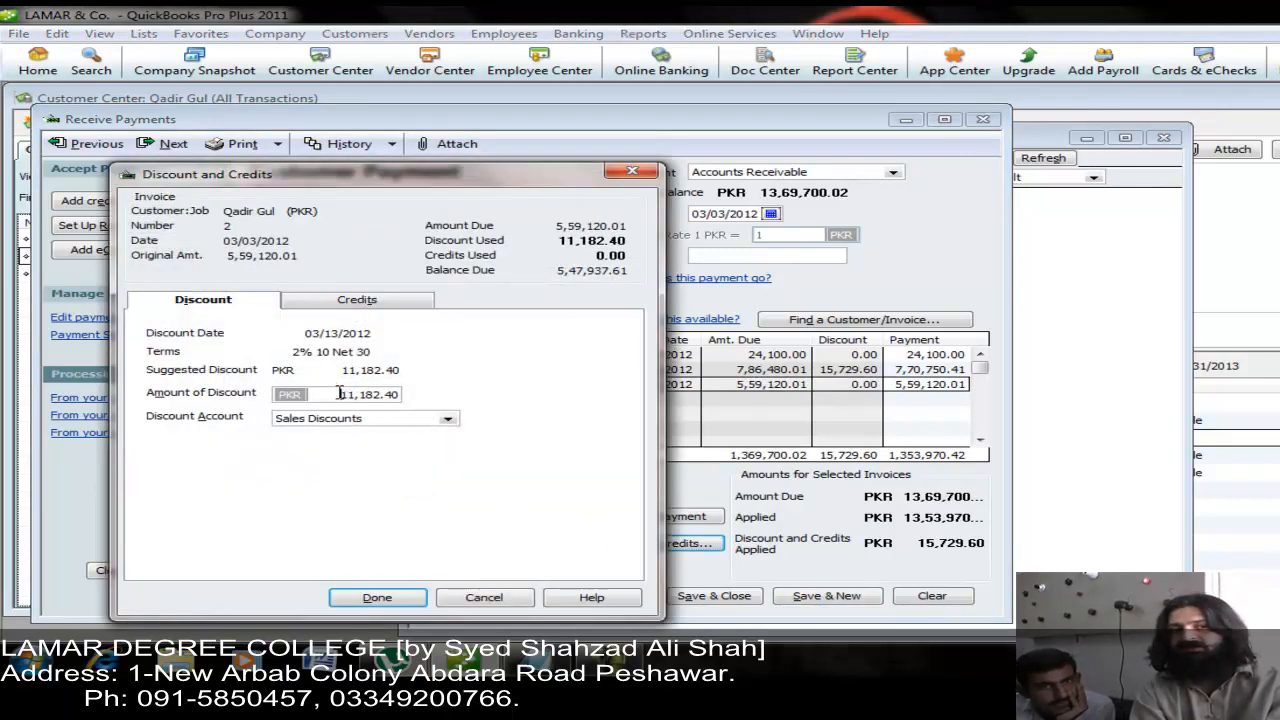
left_click_drag(340, 394, 440, 406)
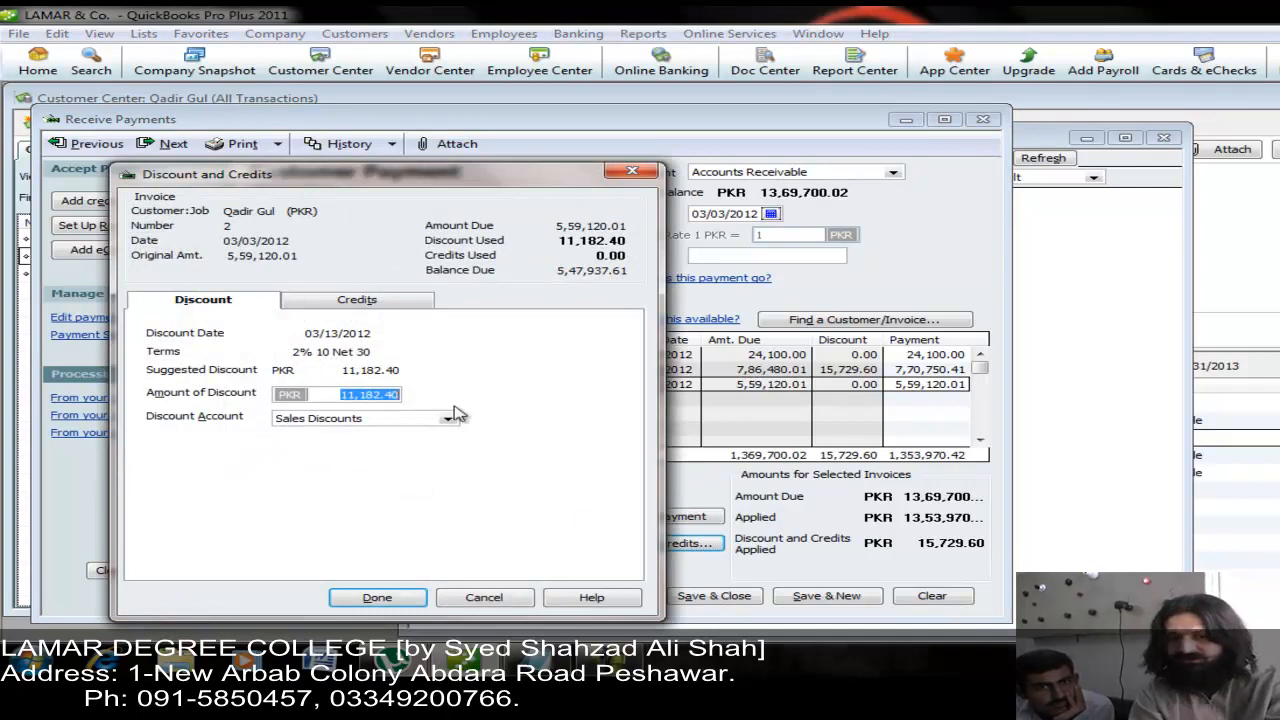
left_click(380, 597)
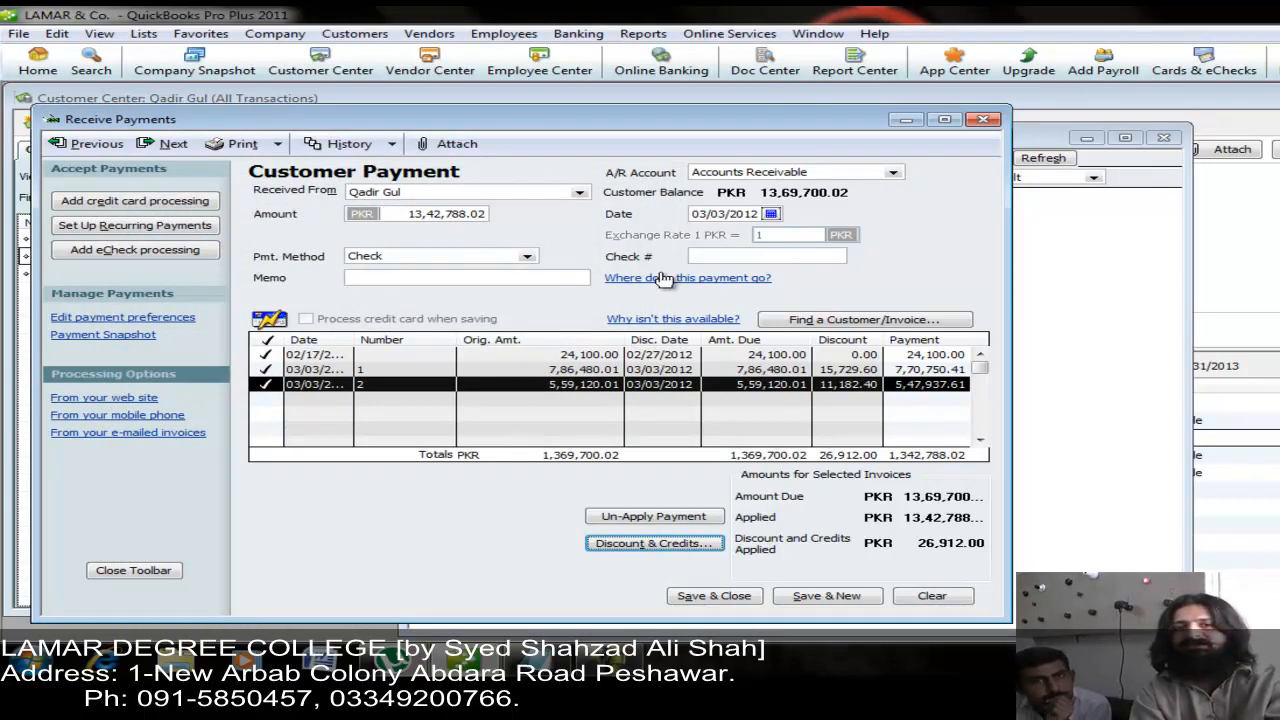
Enter check number 32323 for the customer payment, then save and close it
left_click(714, 256)
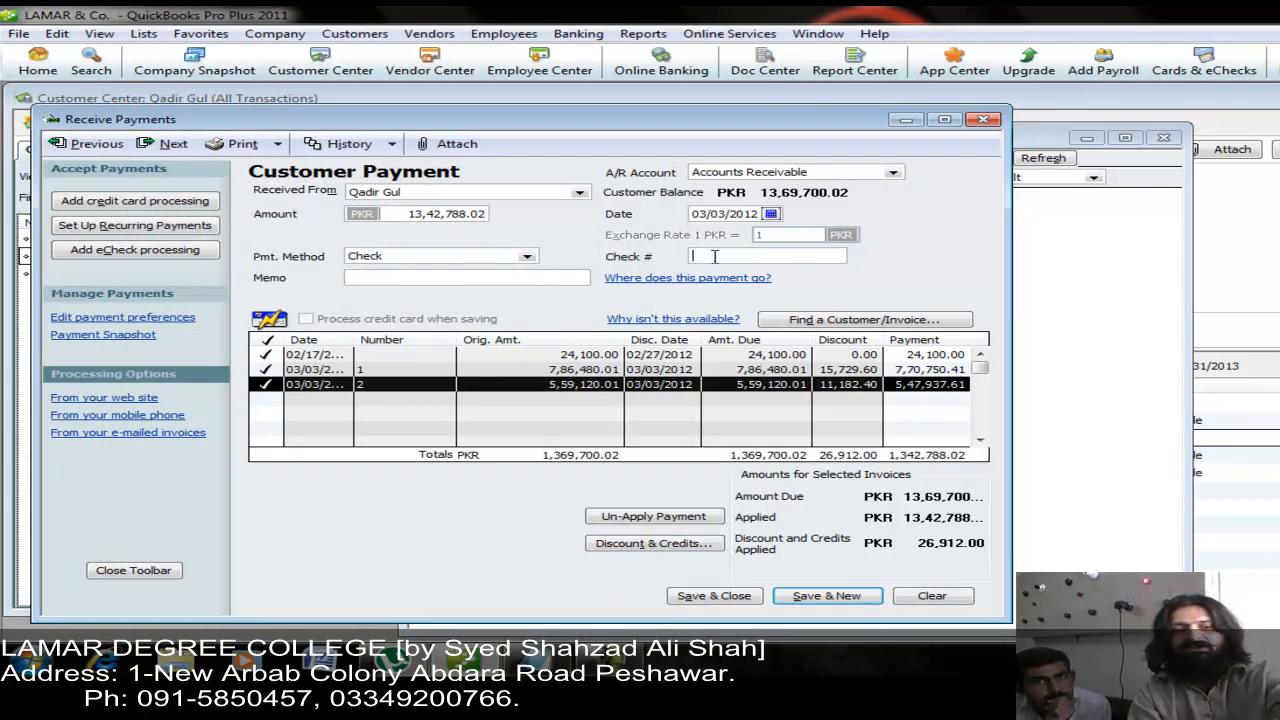
type("32323")
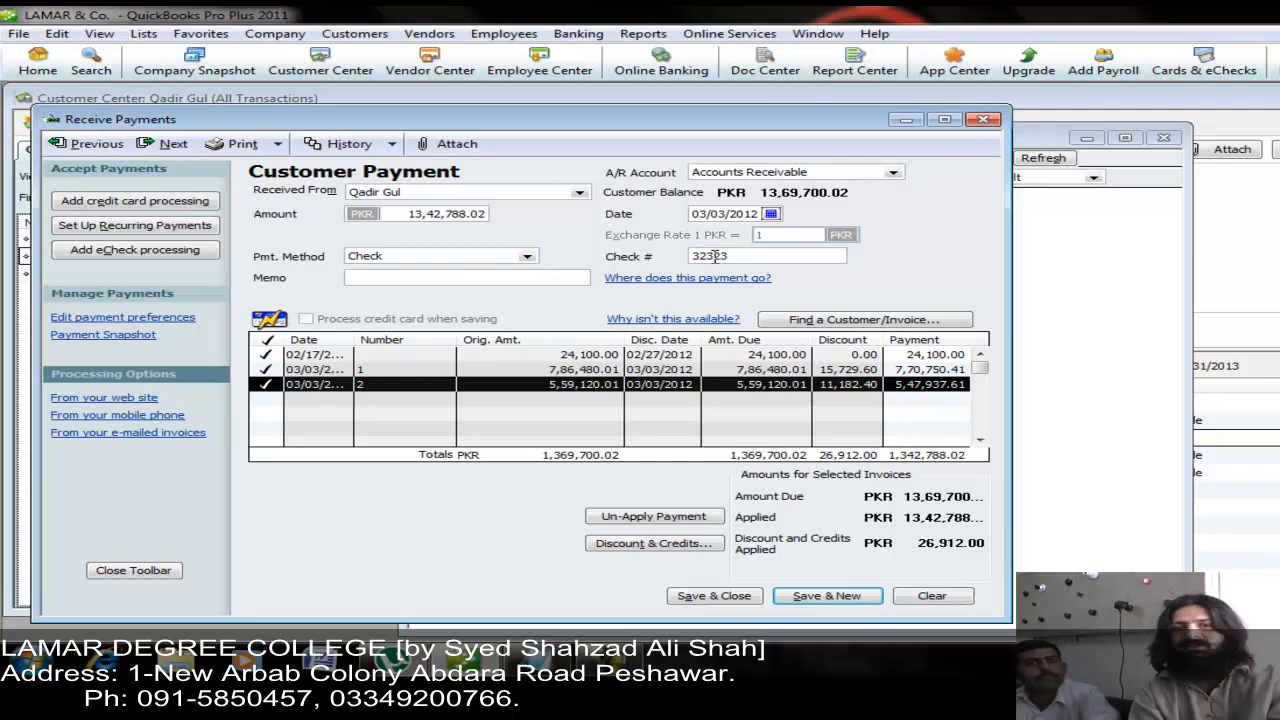
left_click(731, 597)
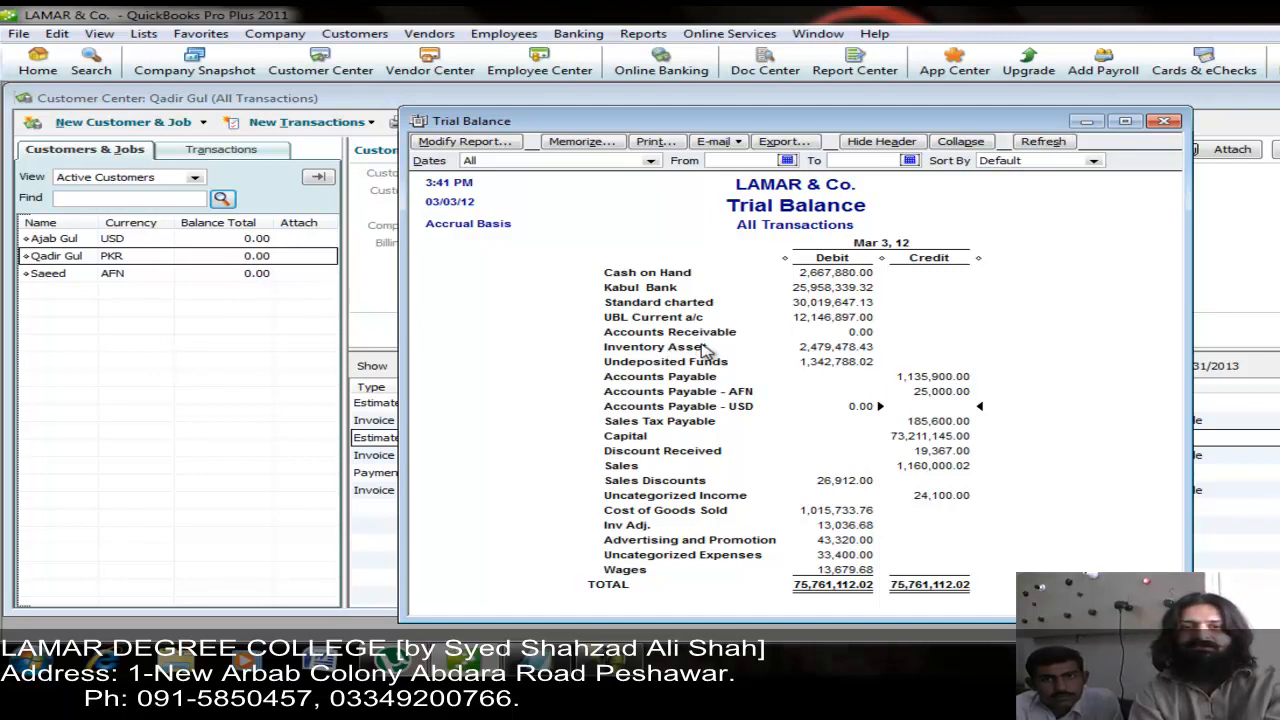
Check Accounts Receivable in the trial balance and examine the transactions behind the Undeposited Funds balance
left_click(847, 334)
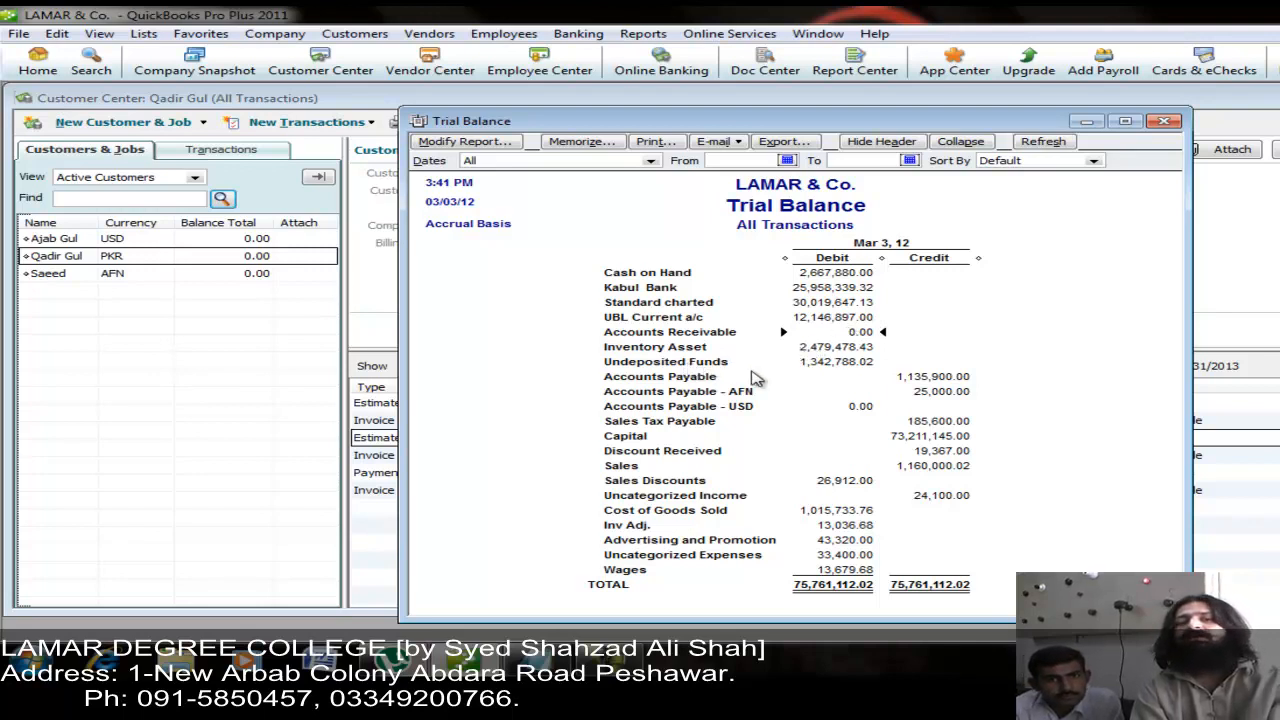
left_click(836, 366)
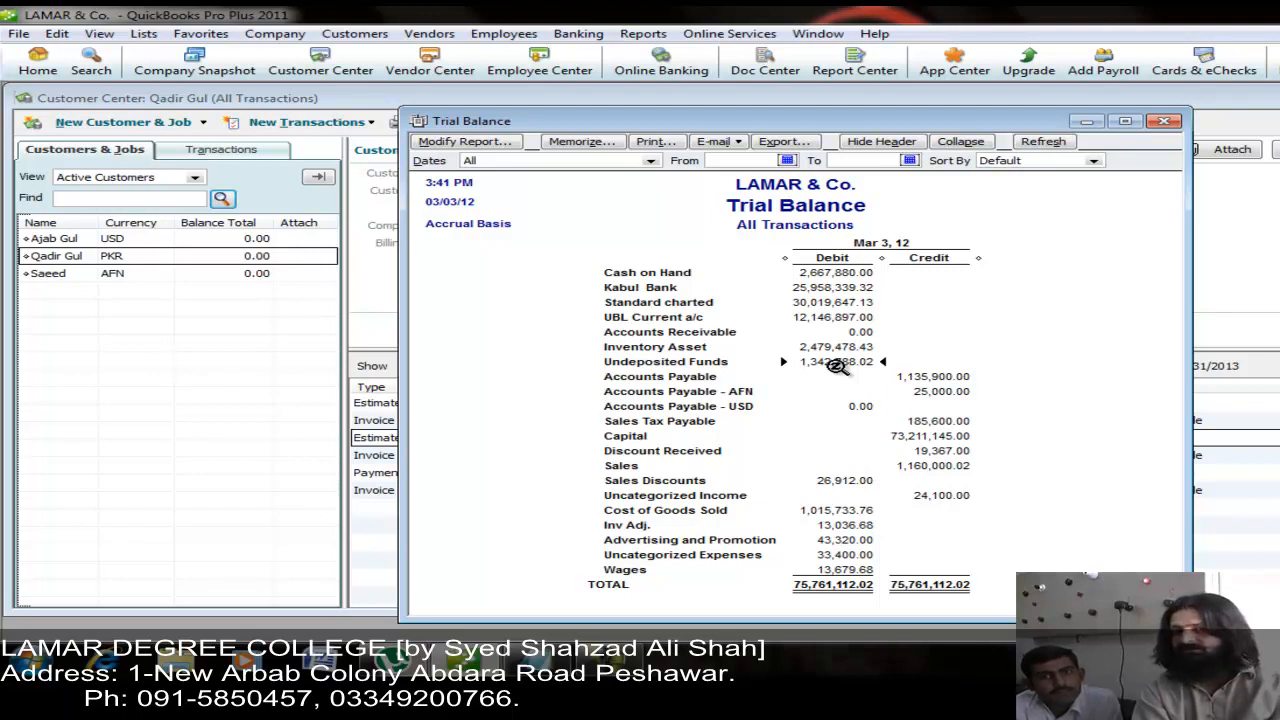
double_click(836, 366)
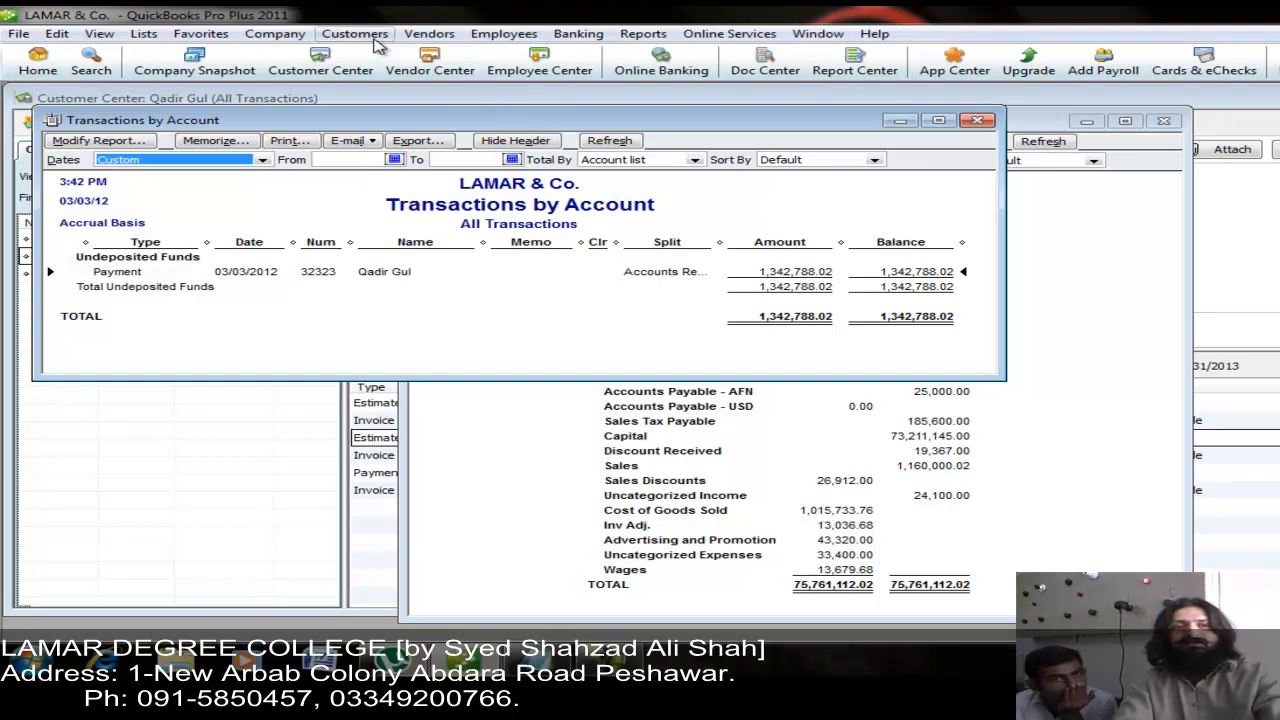
Create a sales receipt for the AFN customer with 3 units of Nokia E 63 at a rate of 7,500.00
left_click(376, 42)
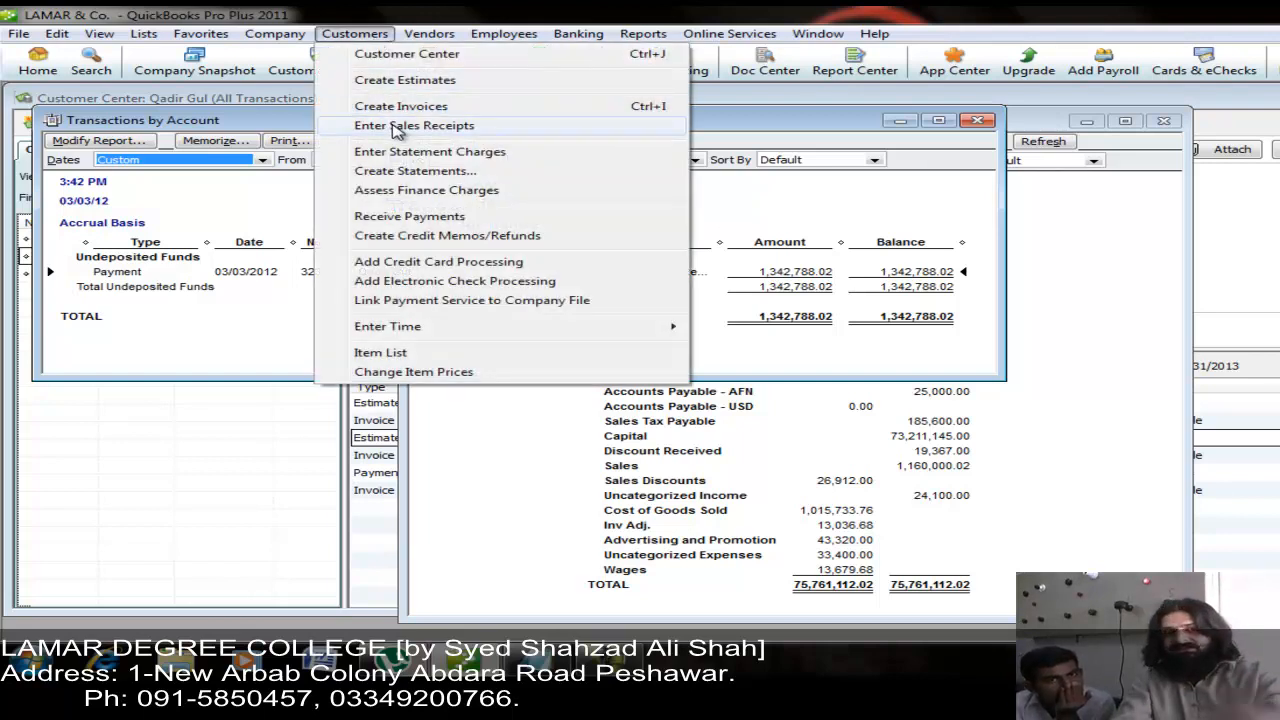
left_click(397, 127)
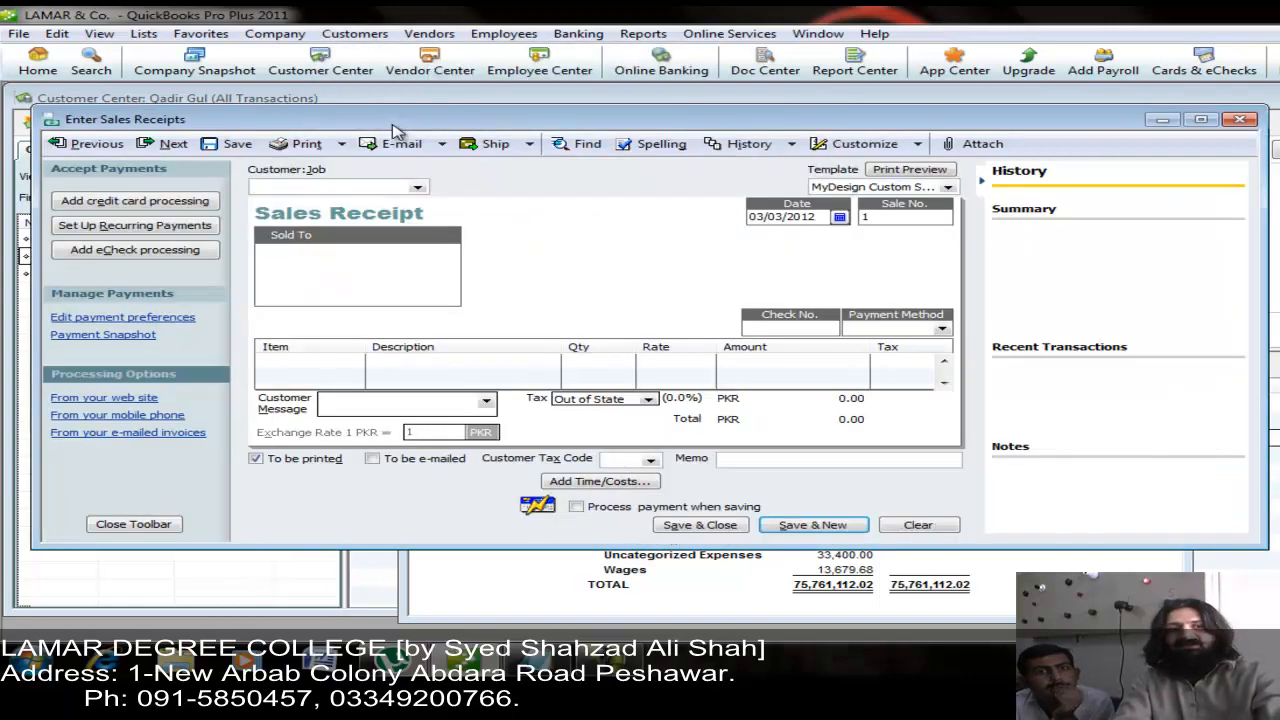
left_click(417, 187)
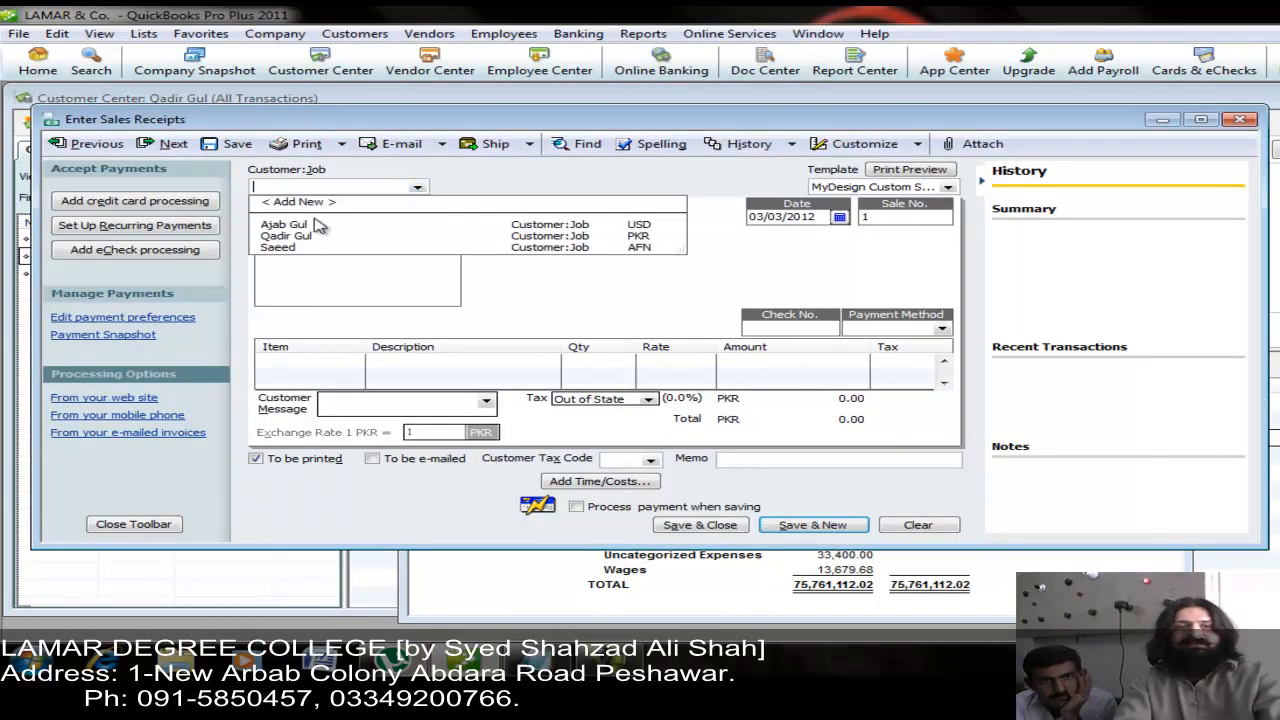
left_click(300, 248)
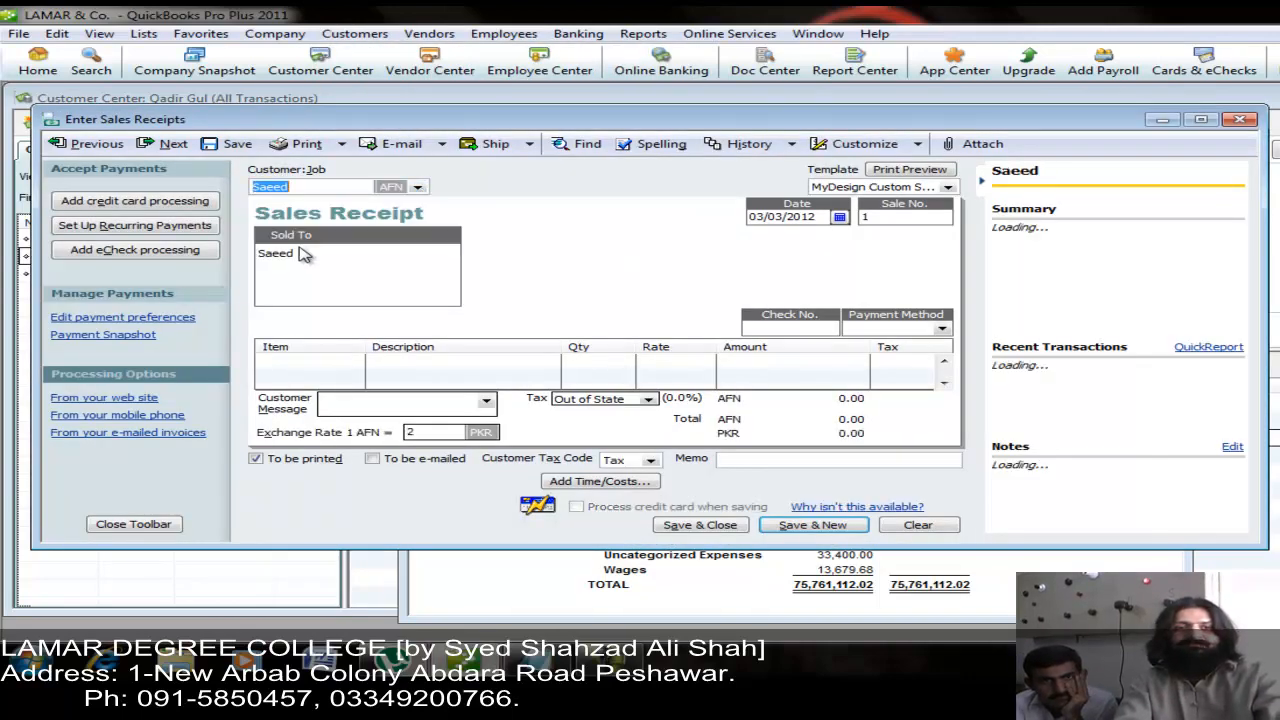
left_click(320, 360)
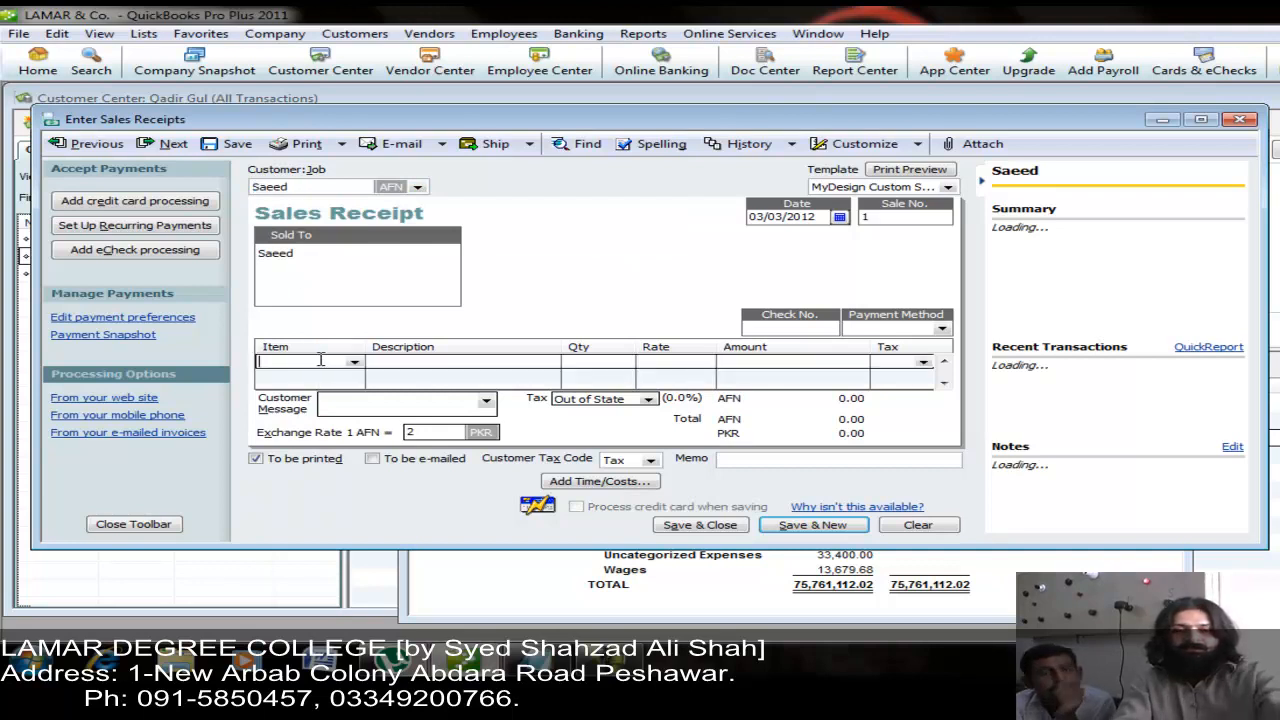
type("Nokia E 63")
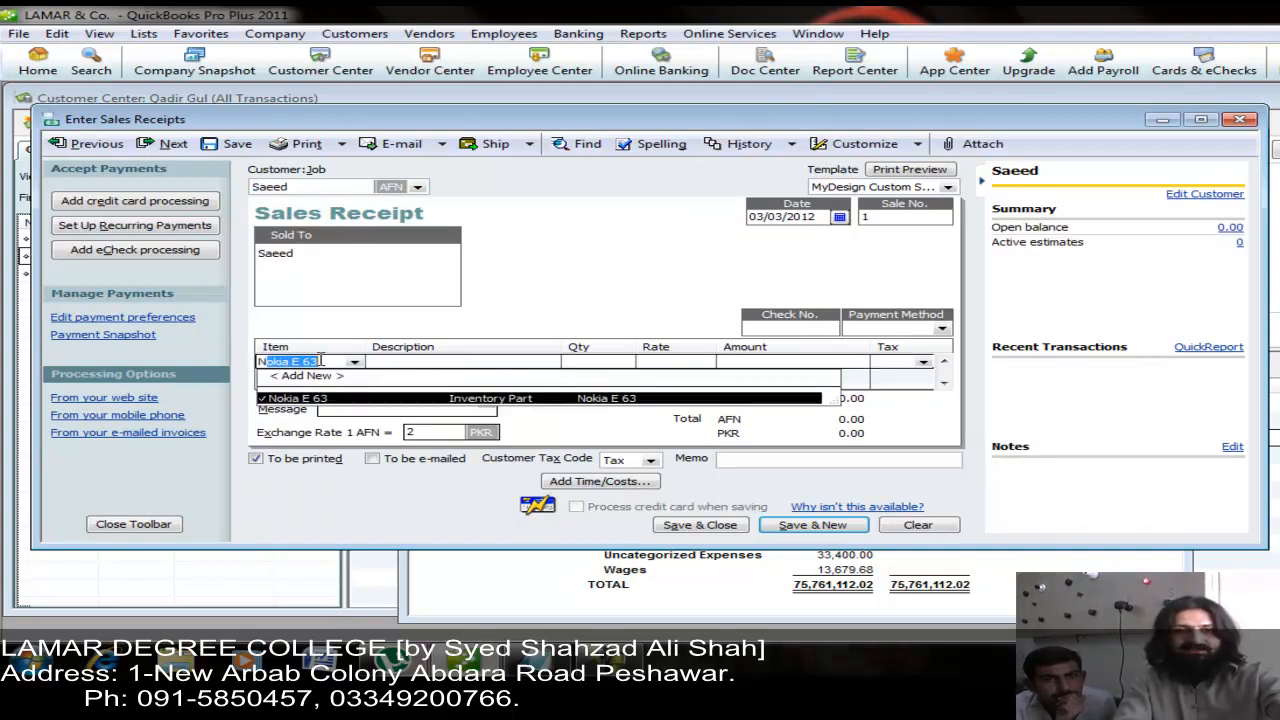
key("Tab")
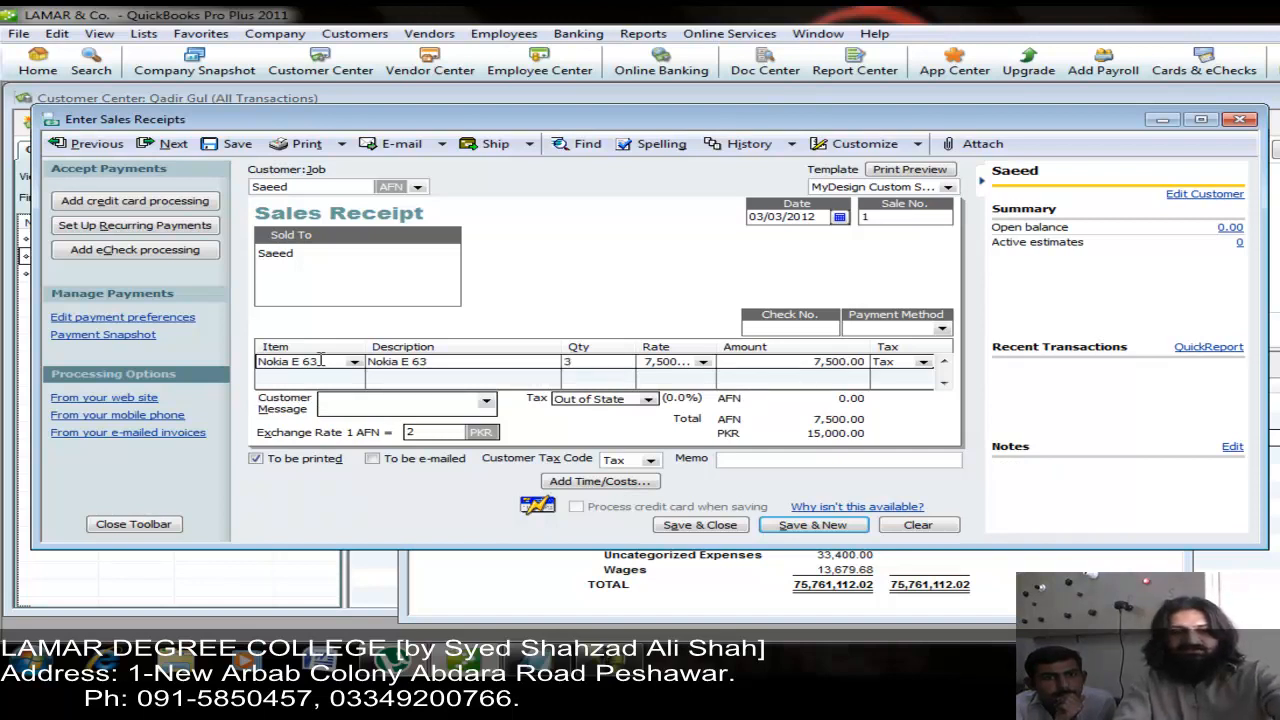
key("Tab")
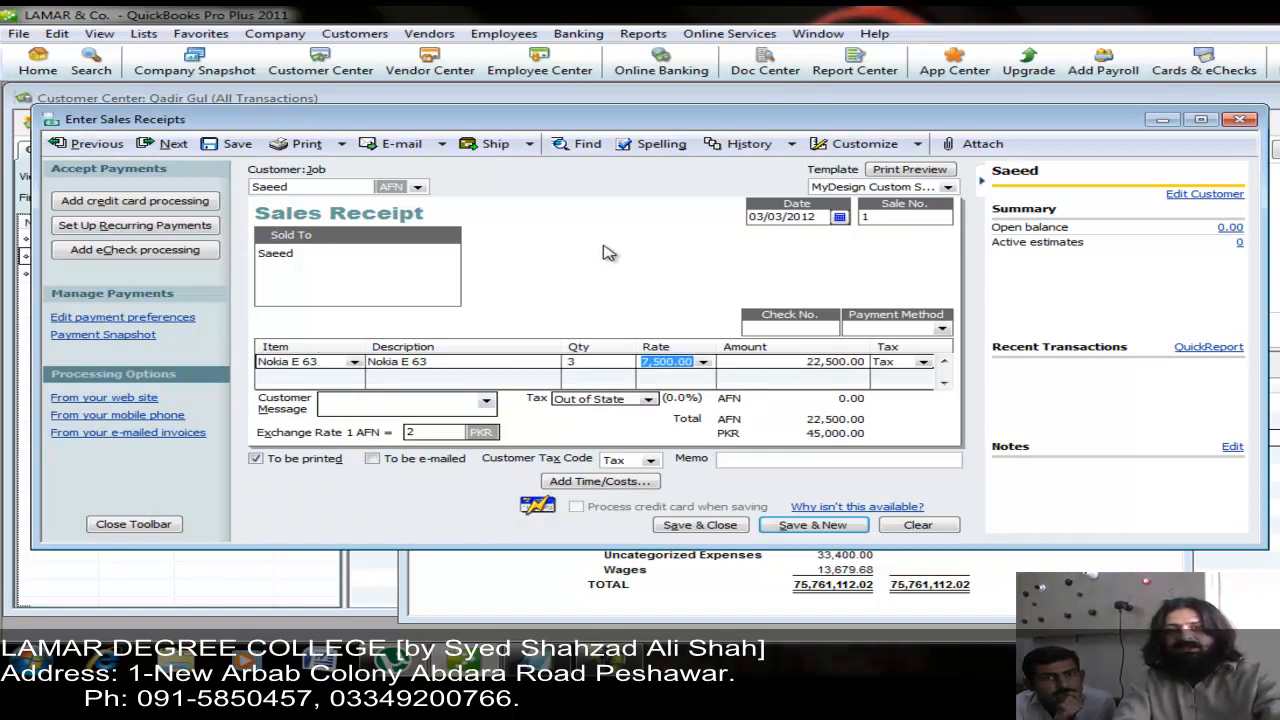
Preview the printed sales receipt, inspecting its header and totals up close, then save and close the receipt
left_click(888, 175)
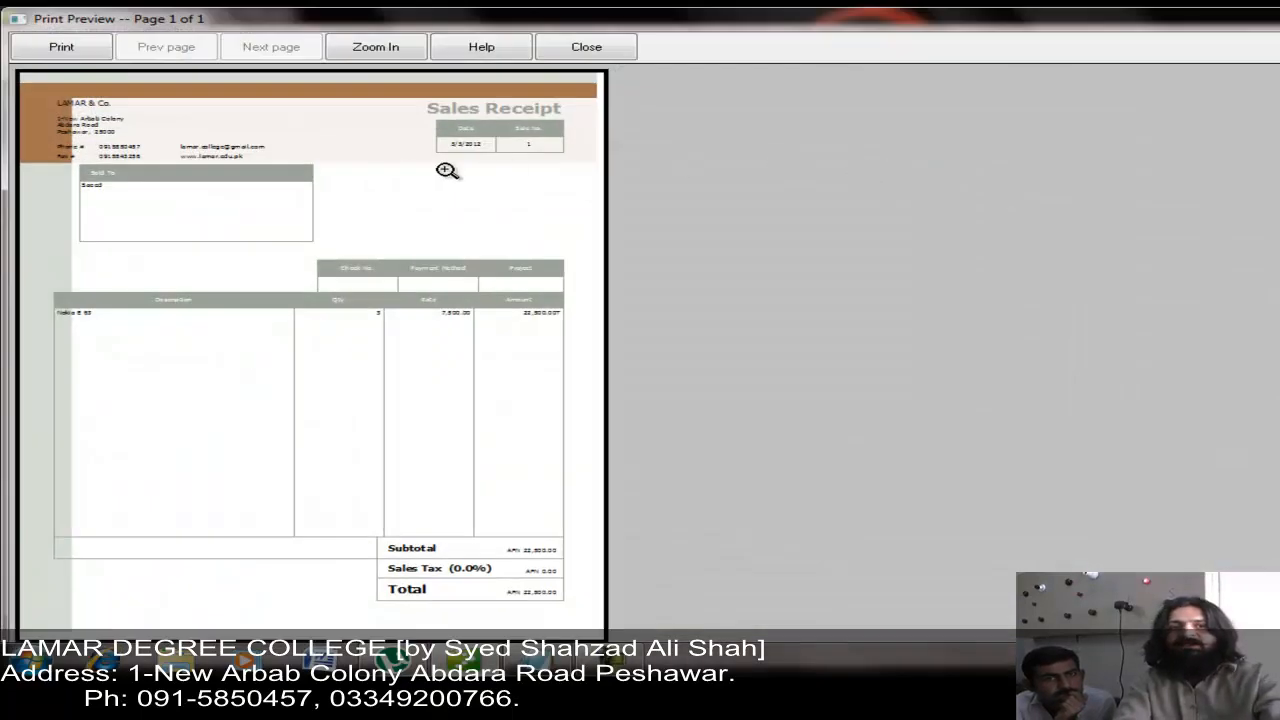
left_click(330, 113)
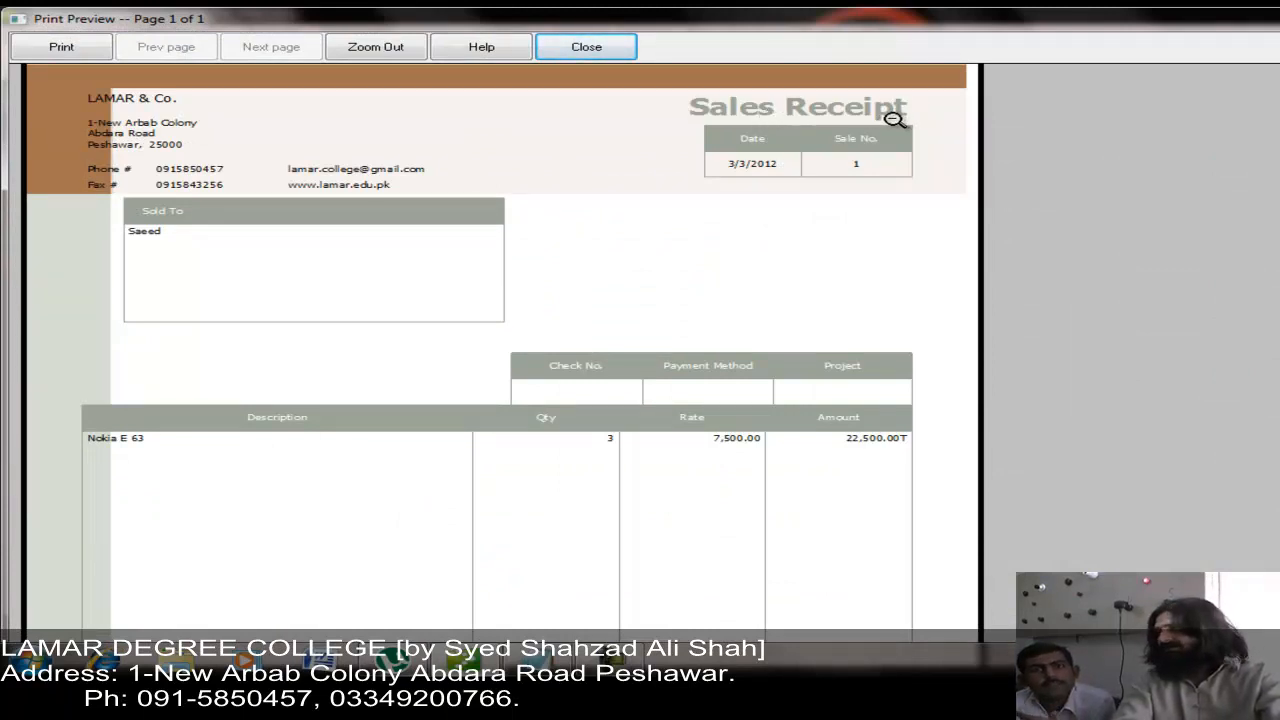
left_click(669, 180)
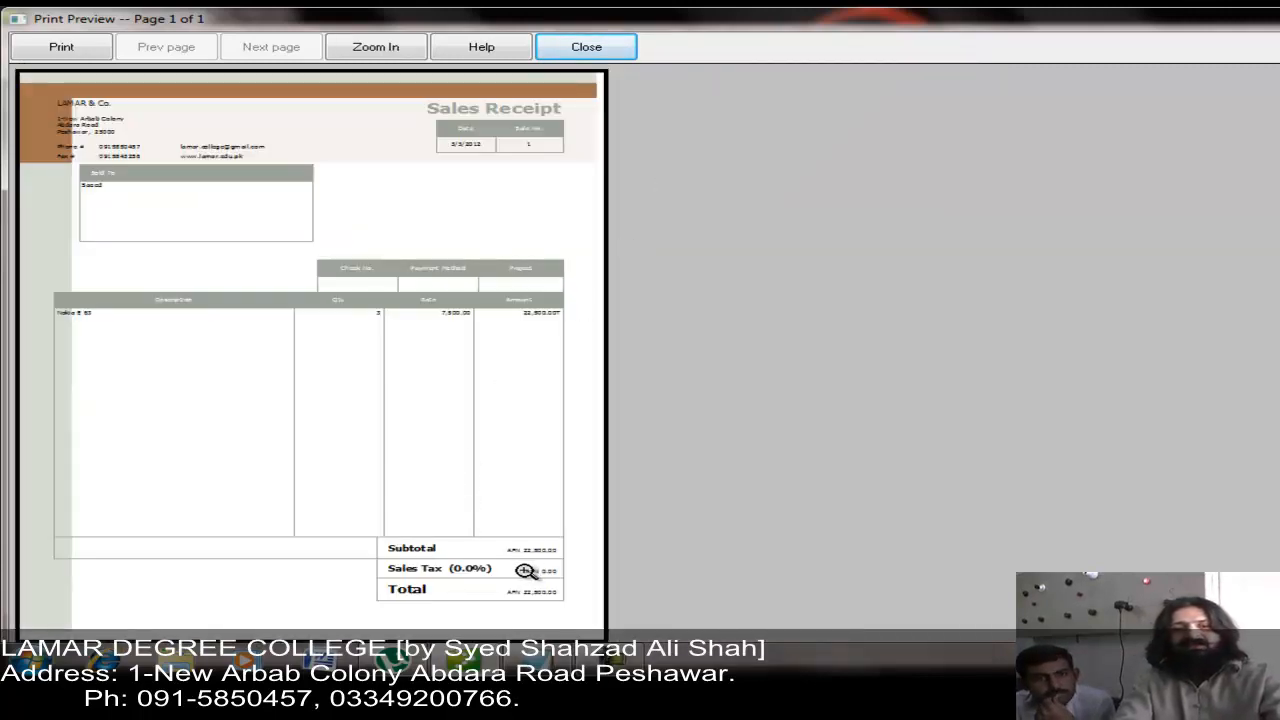
left_click(525, 570)
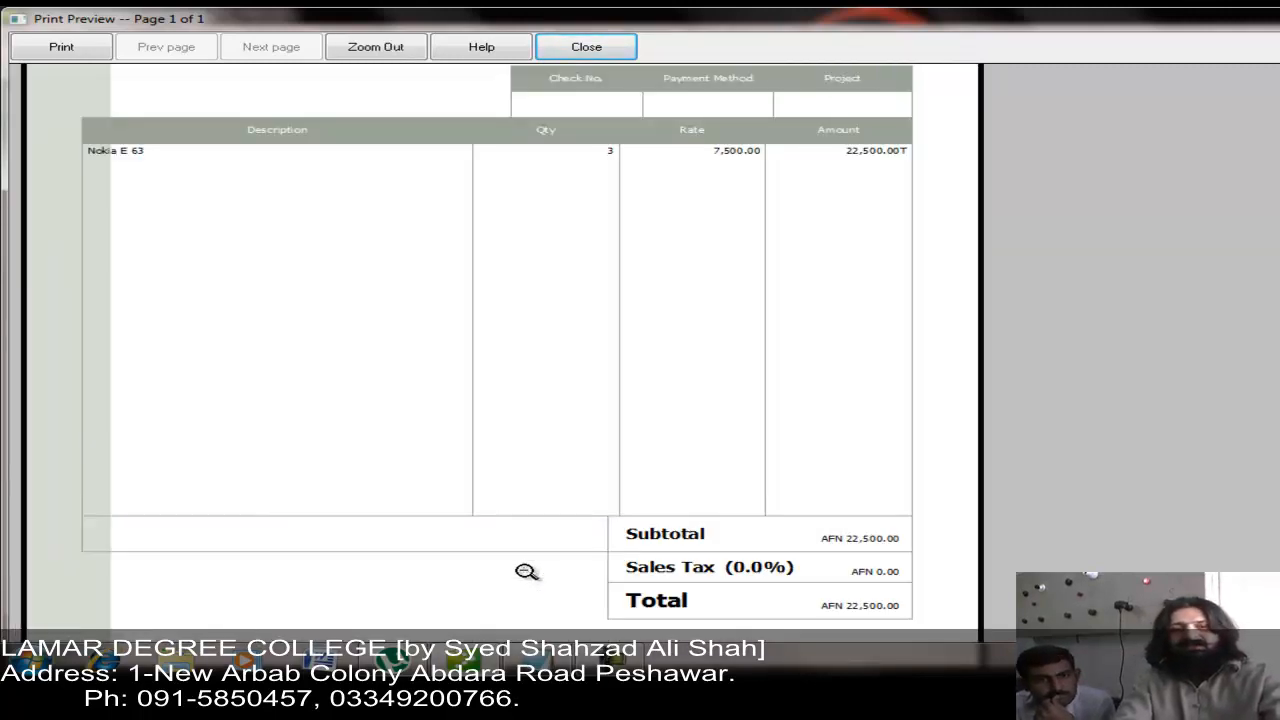
left_click(836, 608)
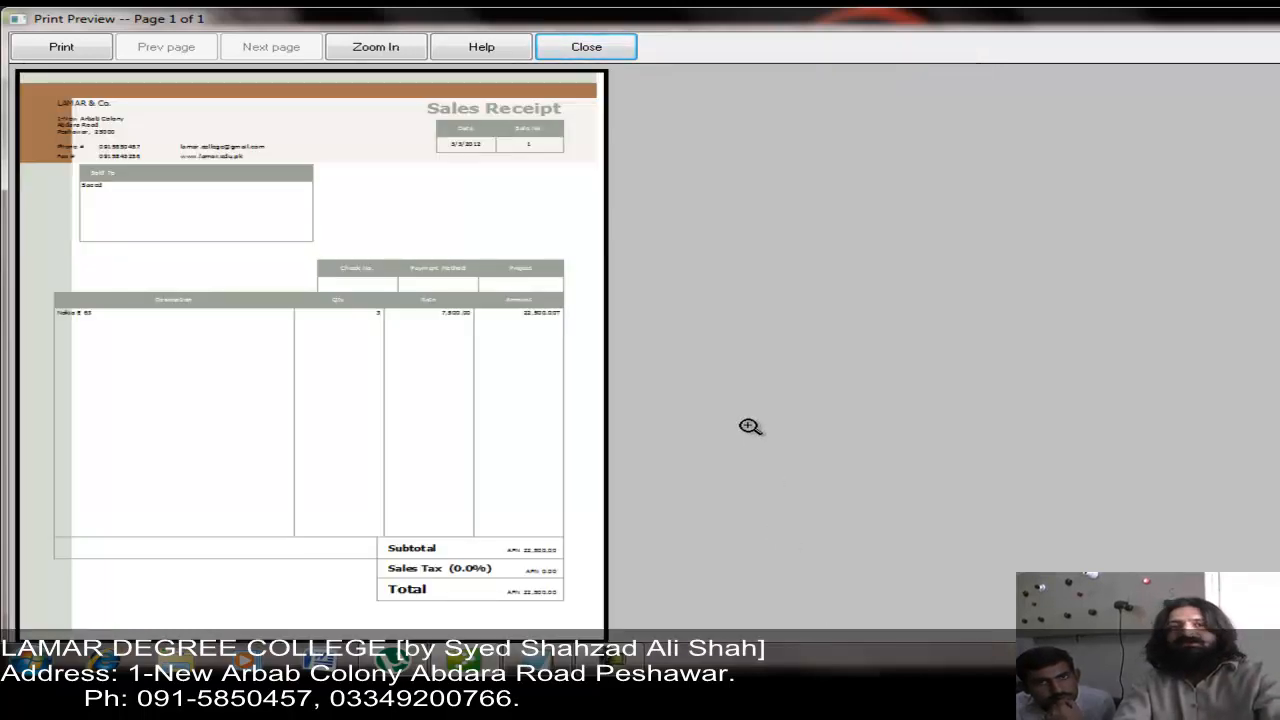
left_click(586, 48)
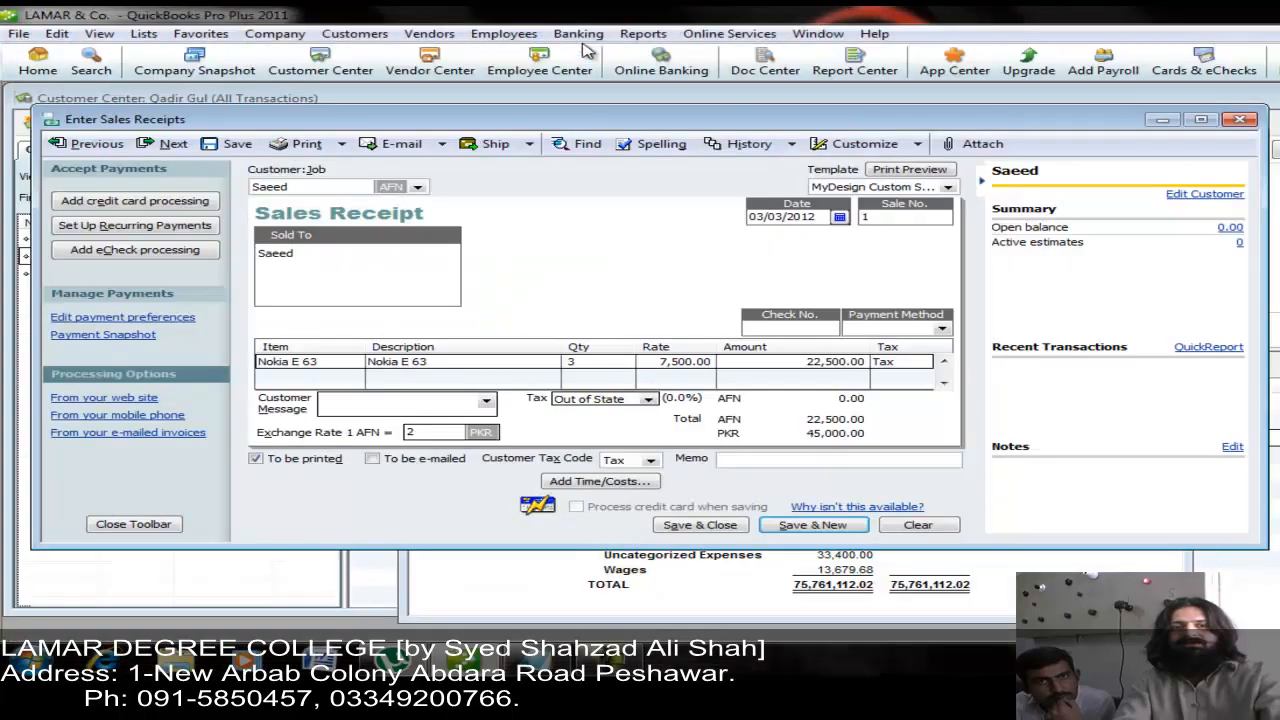
left_click(690, 525)
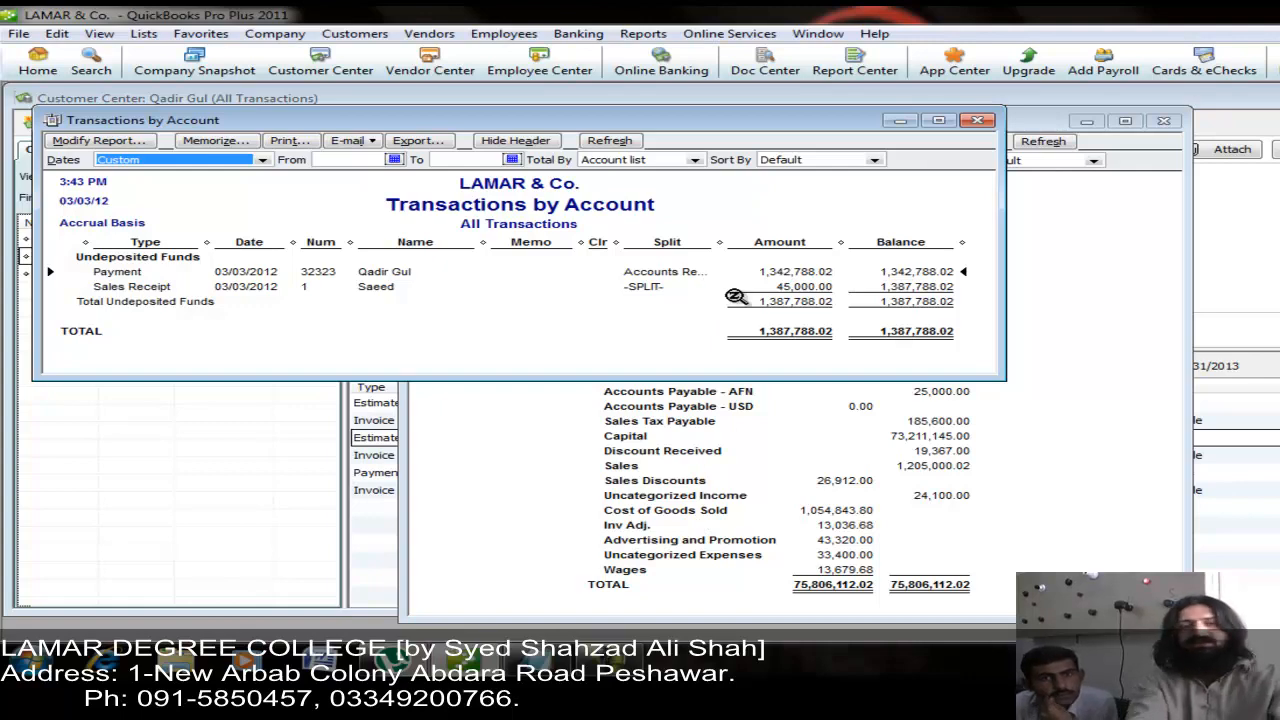
Start a bank deposit and include the Pakistani Rupee check payment number 32323 in it
left_click_drag(614, 122, 673, 257)
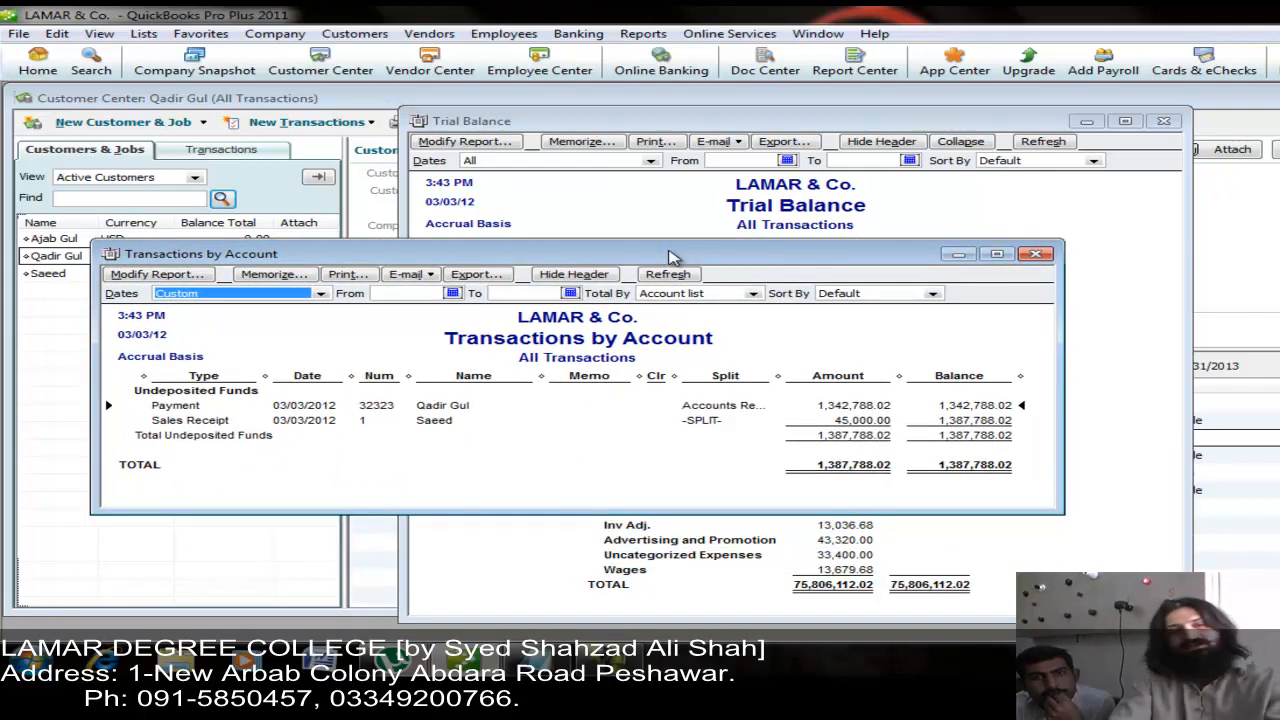
left_click(643, 36)
mouse_move(578, 33)
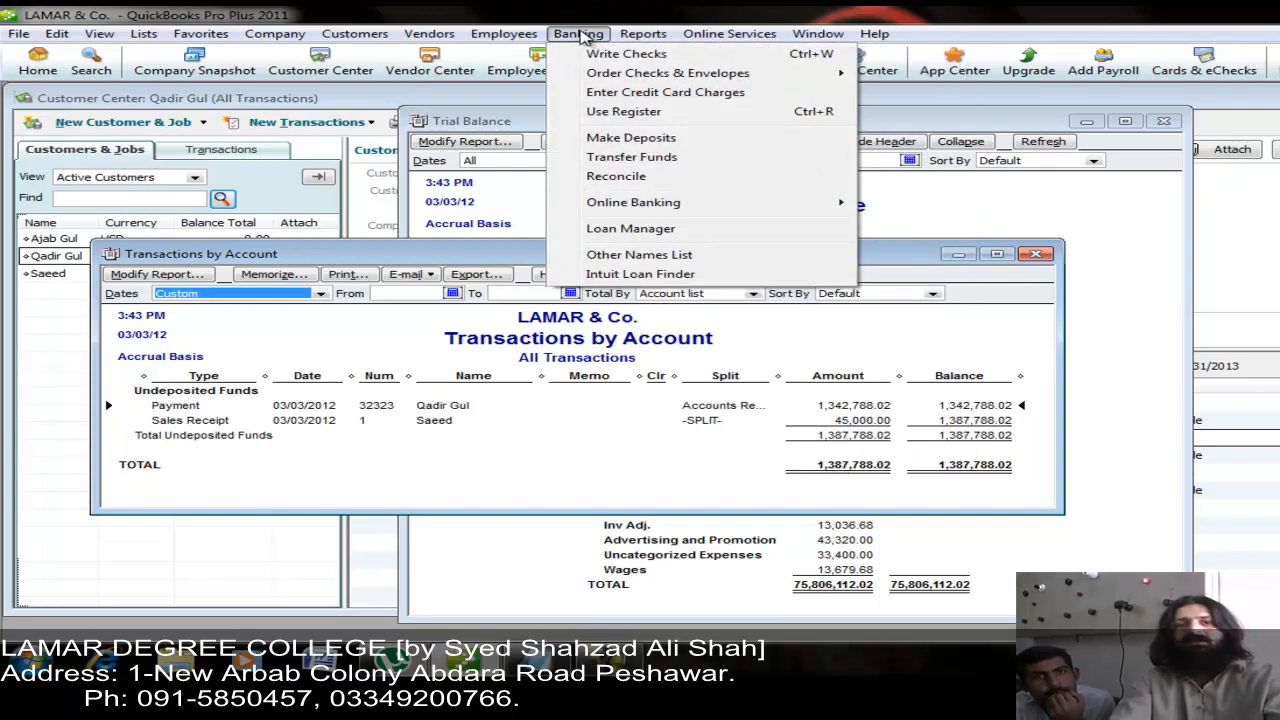
left_click(603, 148)
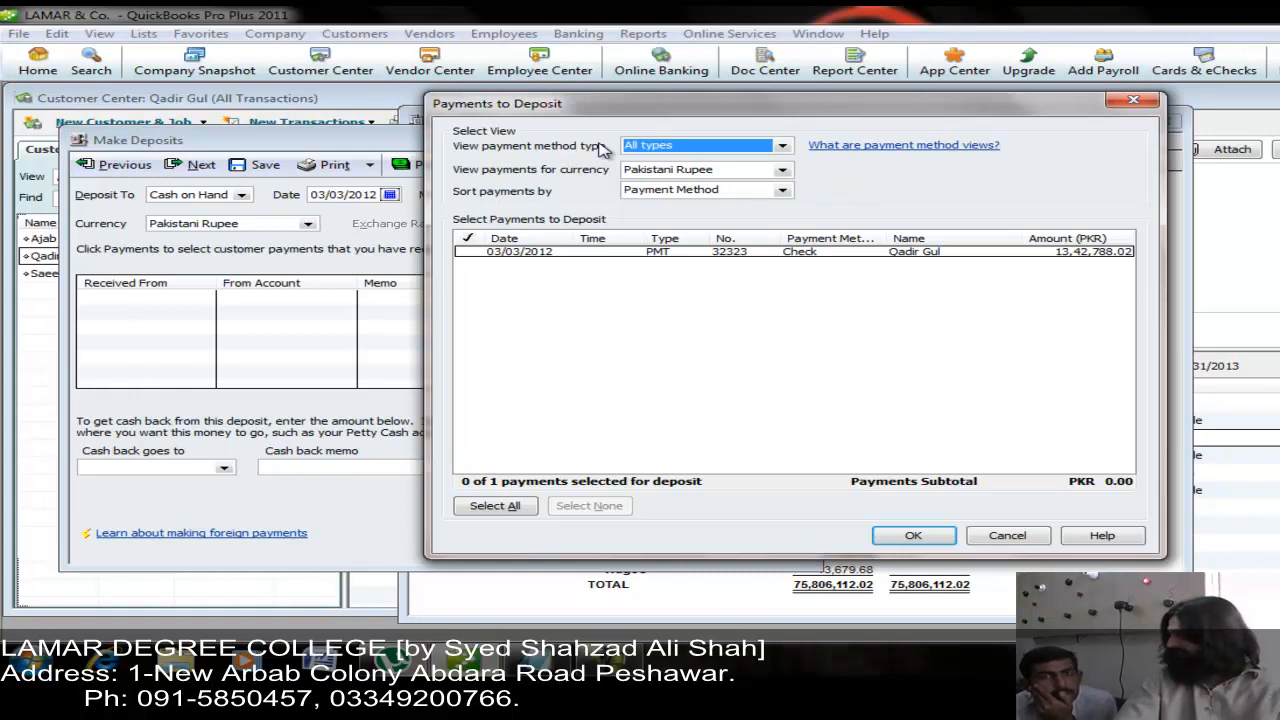
left_click(479, 257)
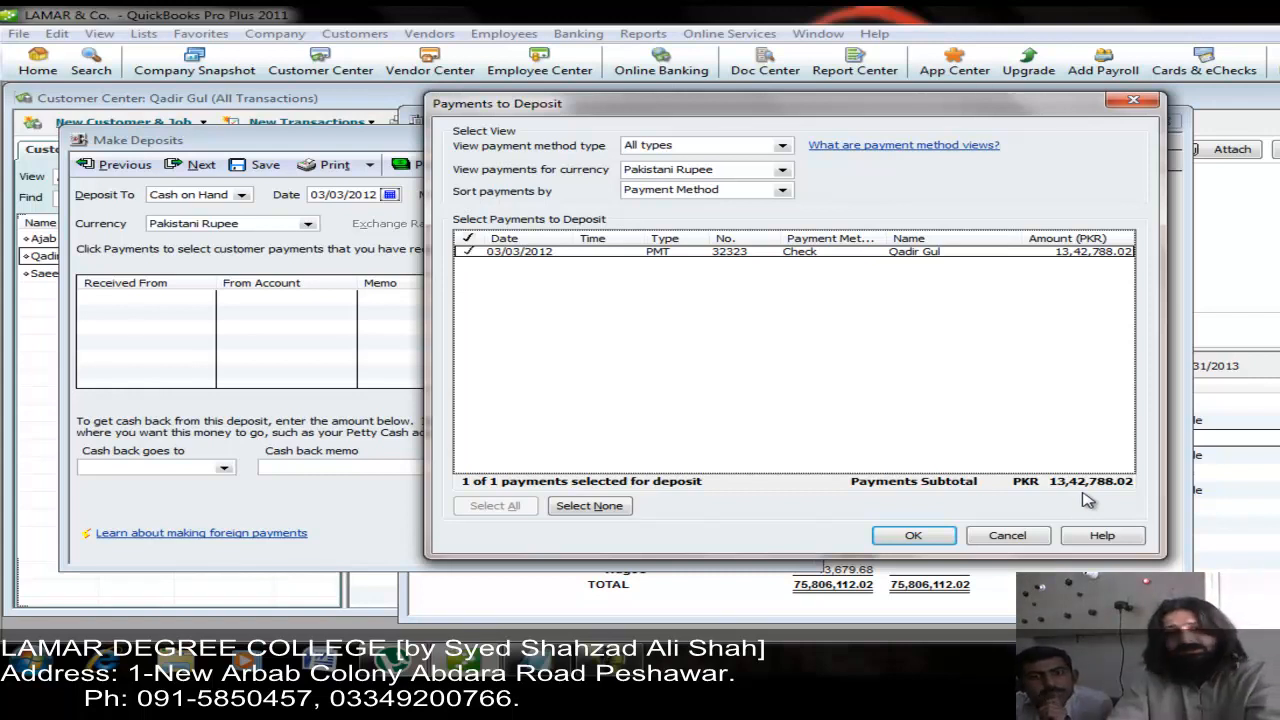
left_click(913, 535)
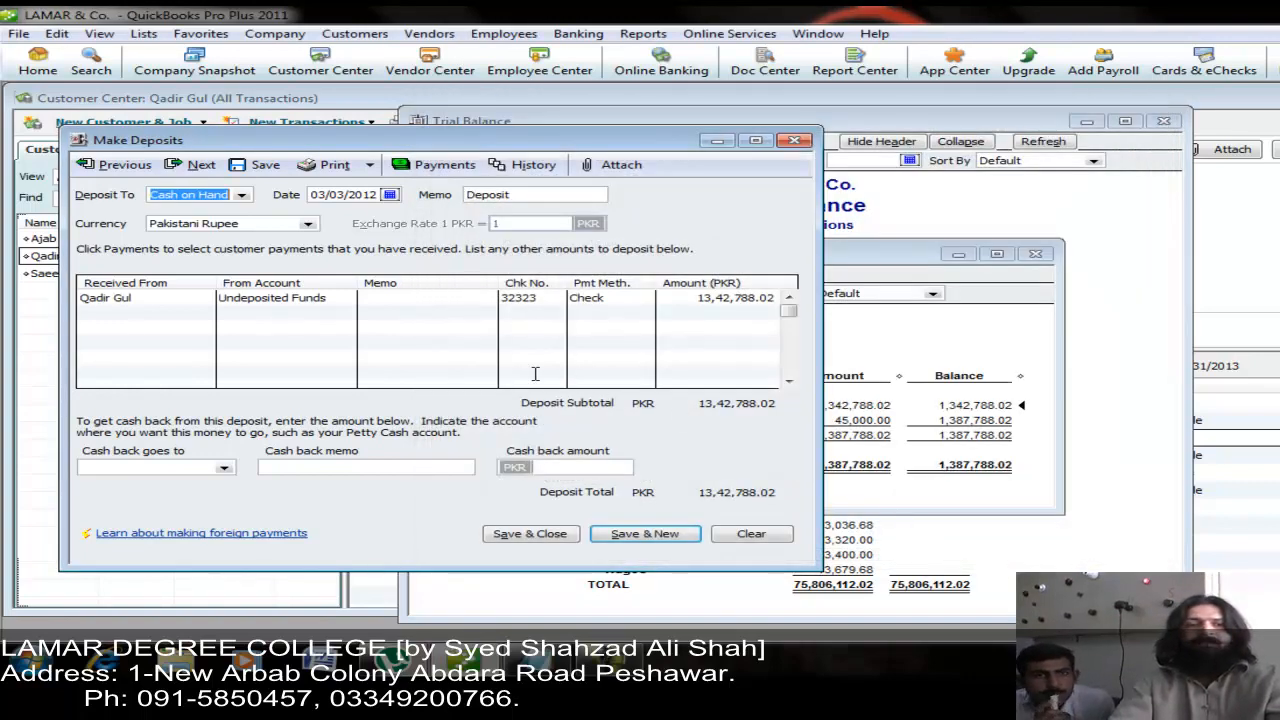
Direct the check deposit to the UBL Current a/c, save it, and close the deposit form
left_click(243, 196)
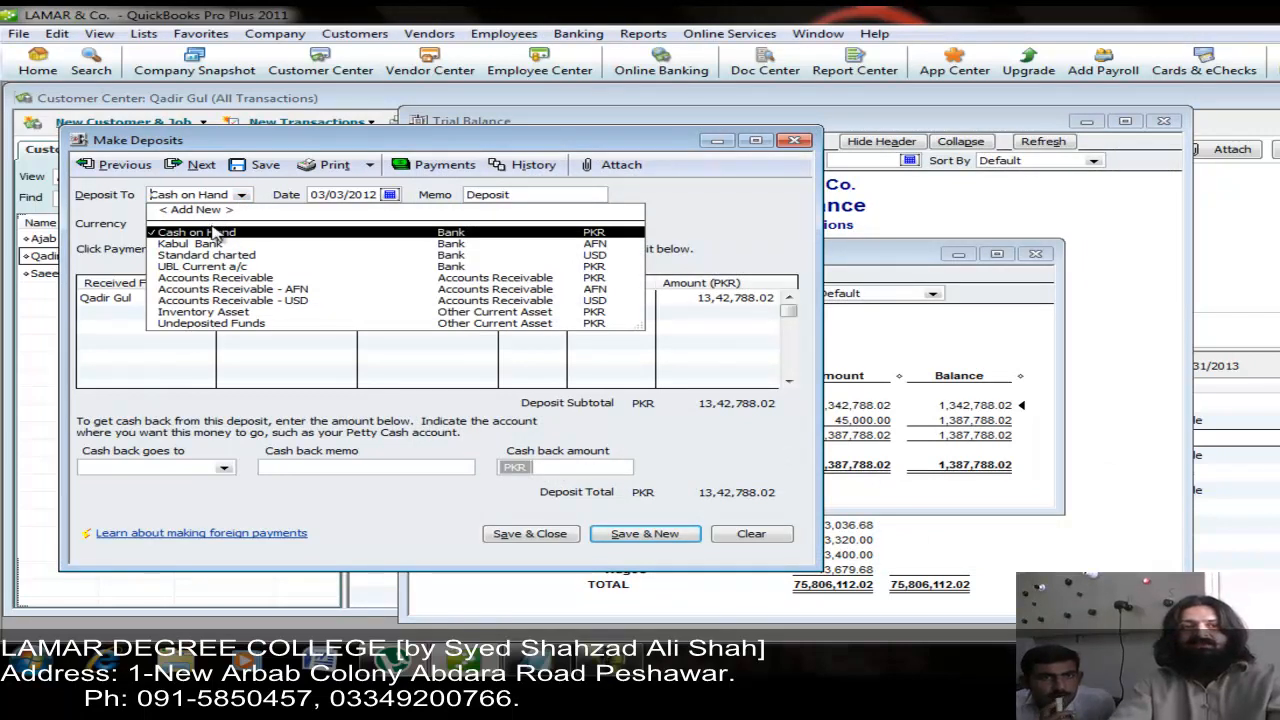
left_click(215, 268)
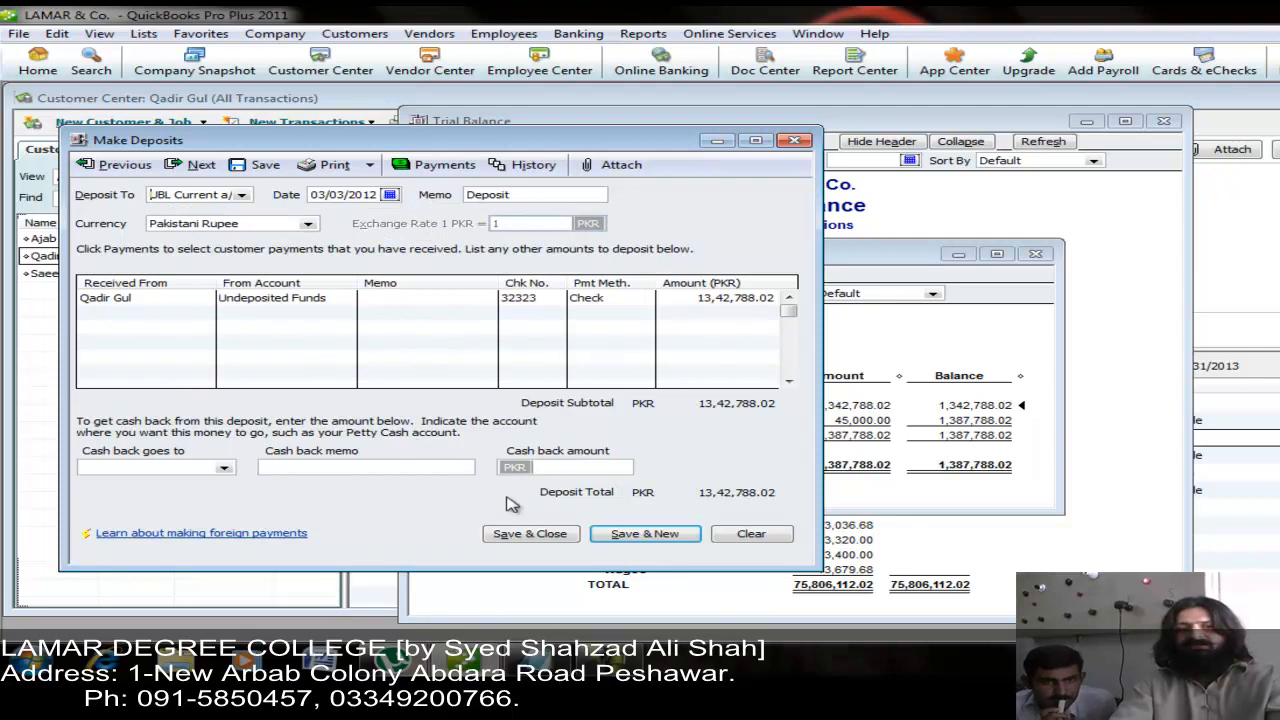
left_click(643, 535)
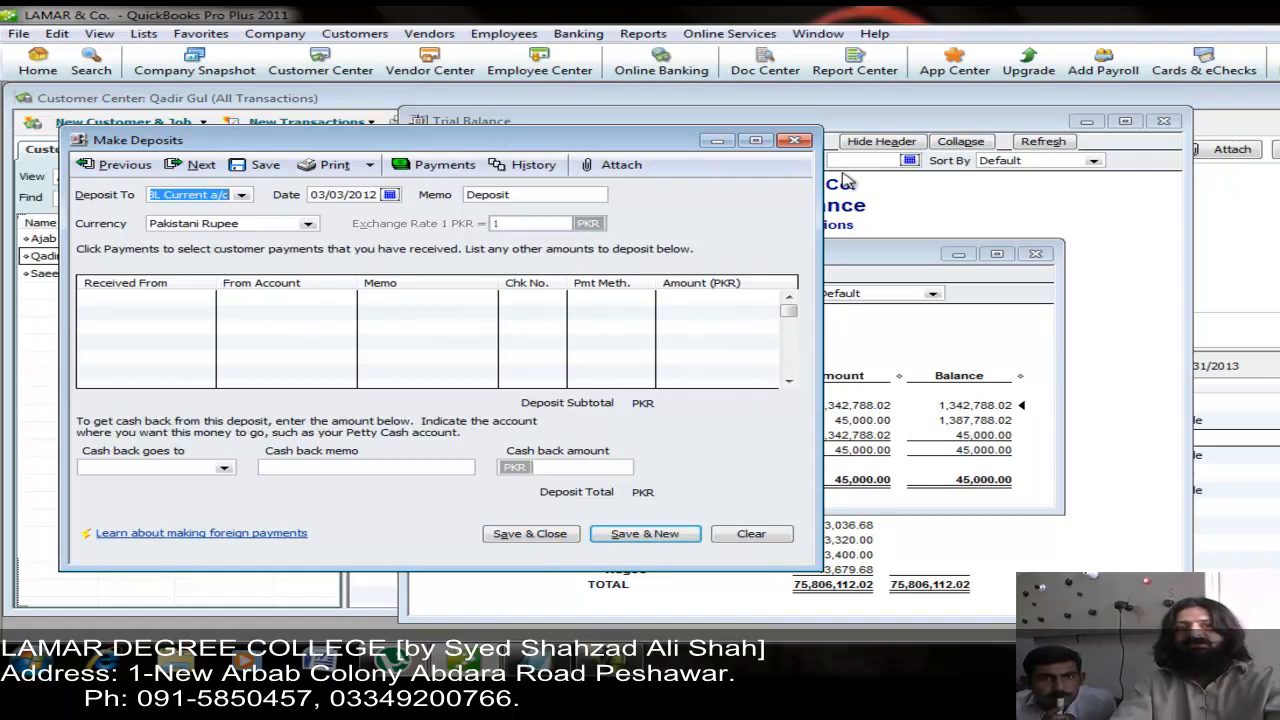
left_click(795, 142)
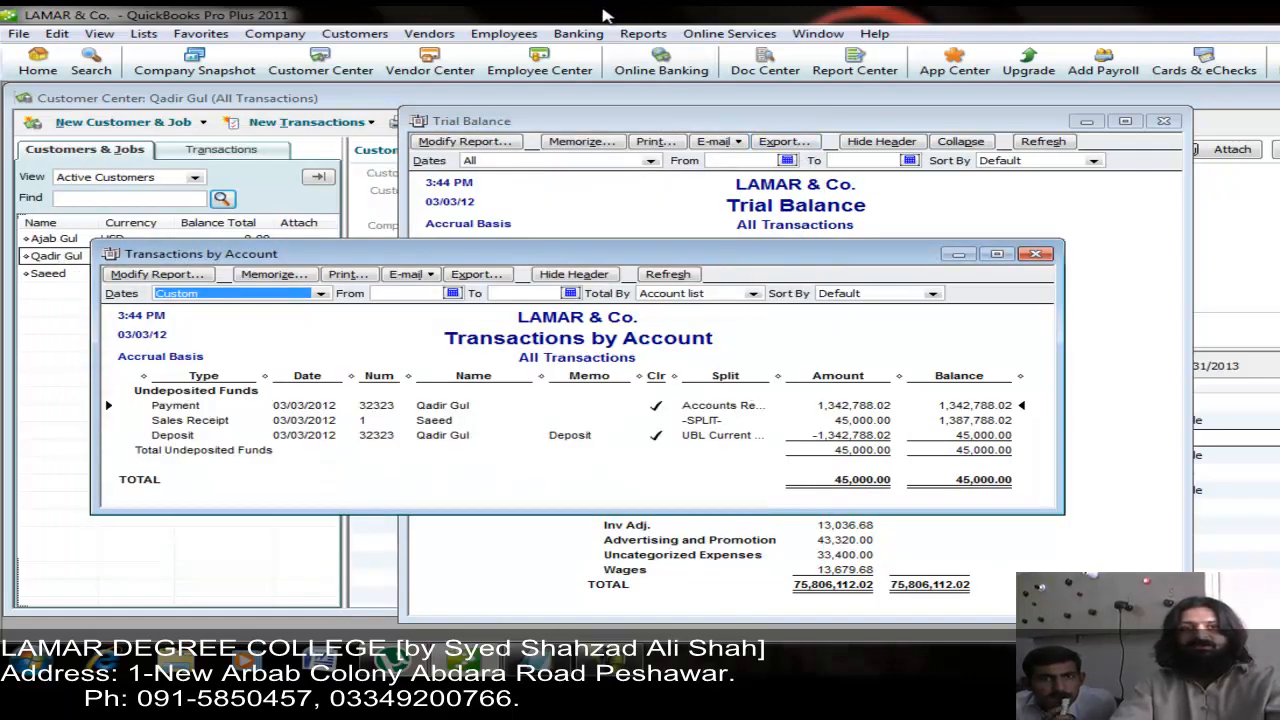
Start another bank deposit and review the payment method type, currency and sorting choices for the payments awaiting deposit
left_click(578, 33)
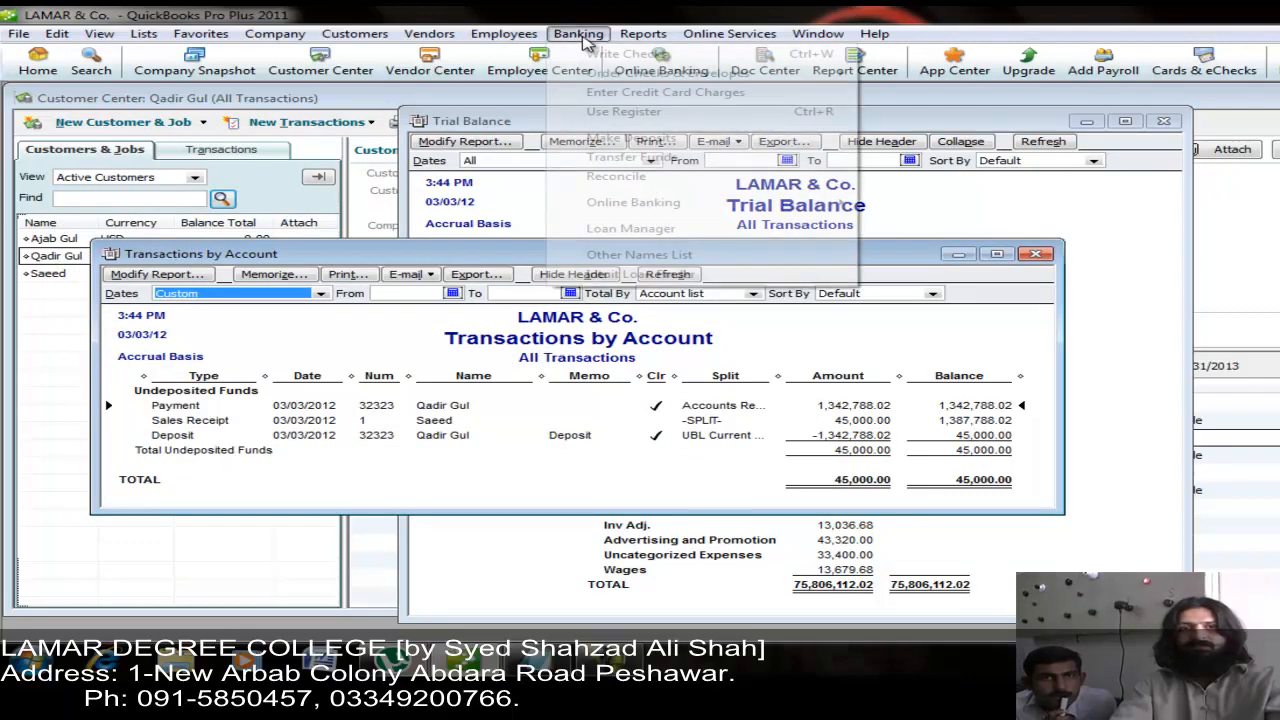
left_click(600, 142)
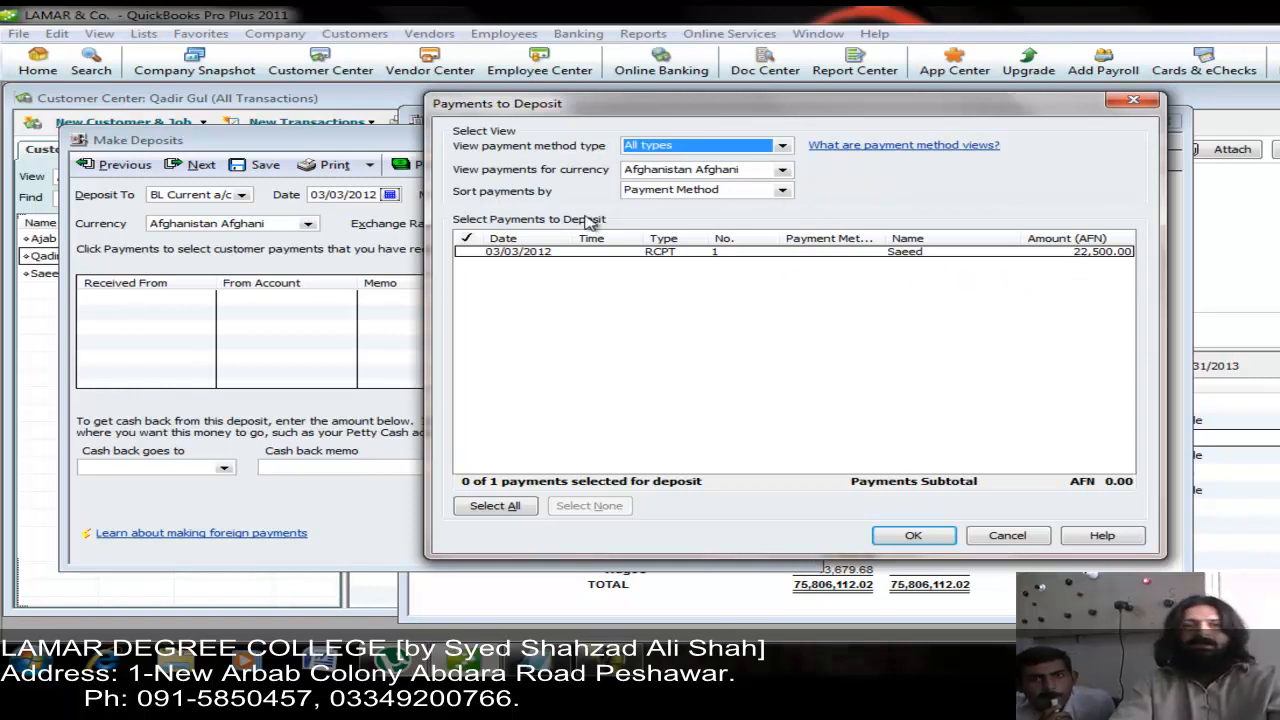
left_click(721, 150)
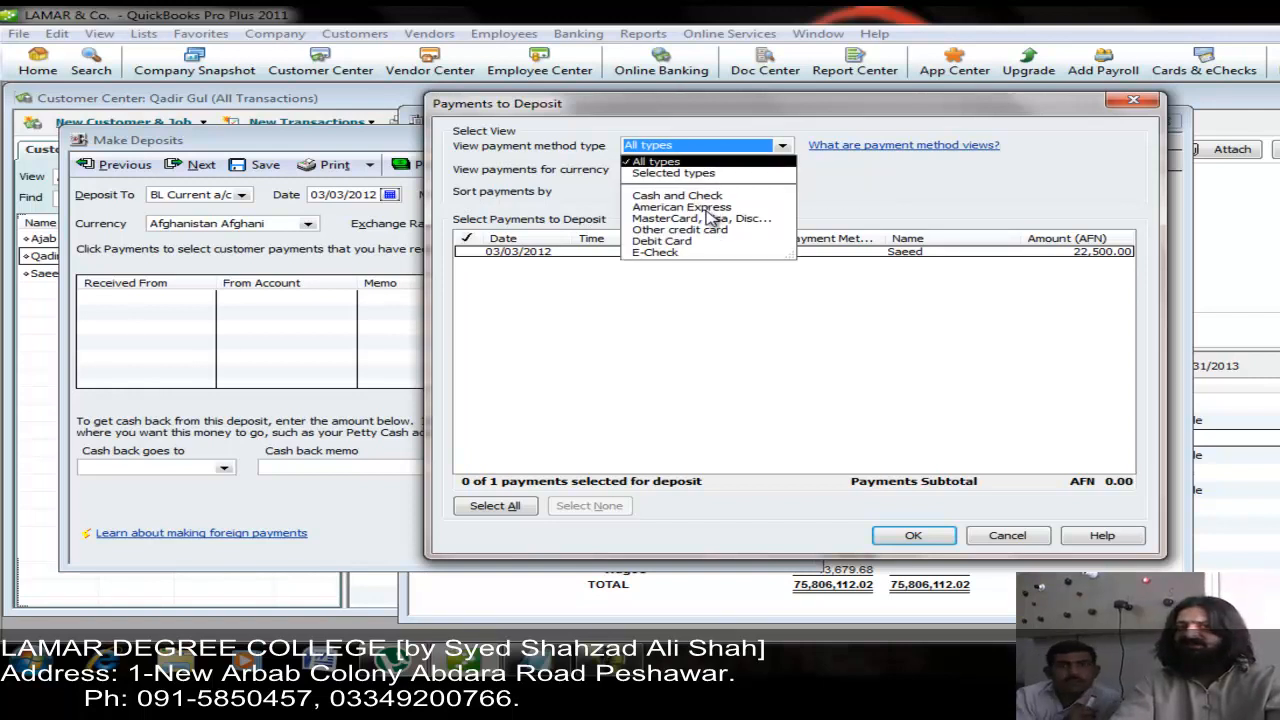
left_click(778, 343)
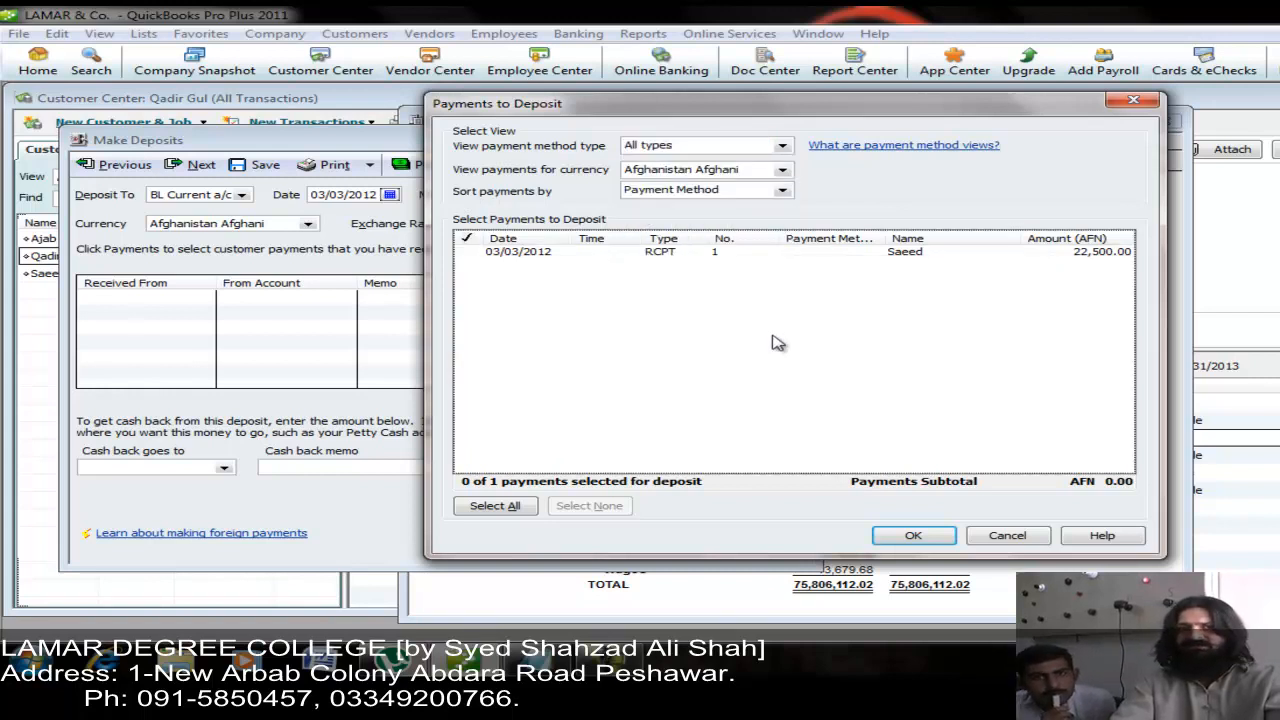
left_click(782, 170)
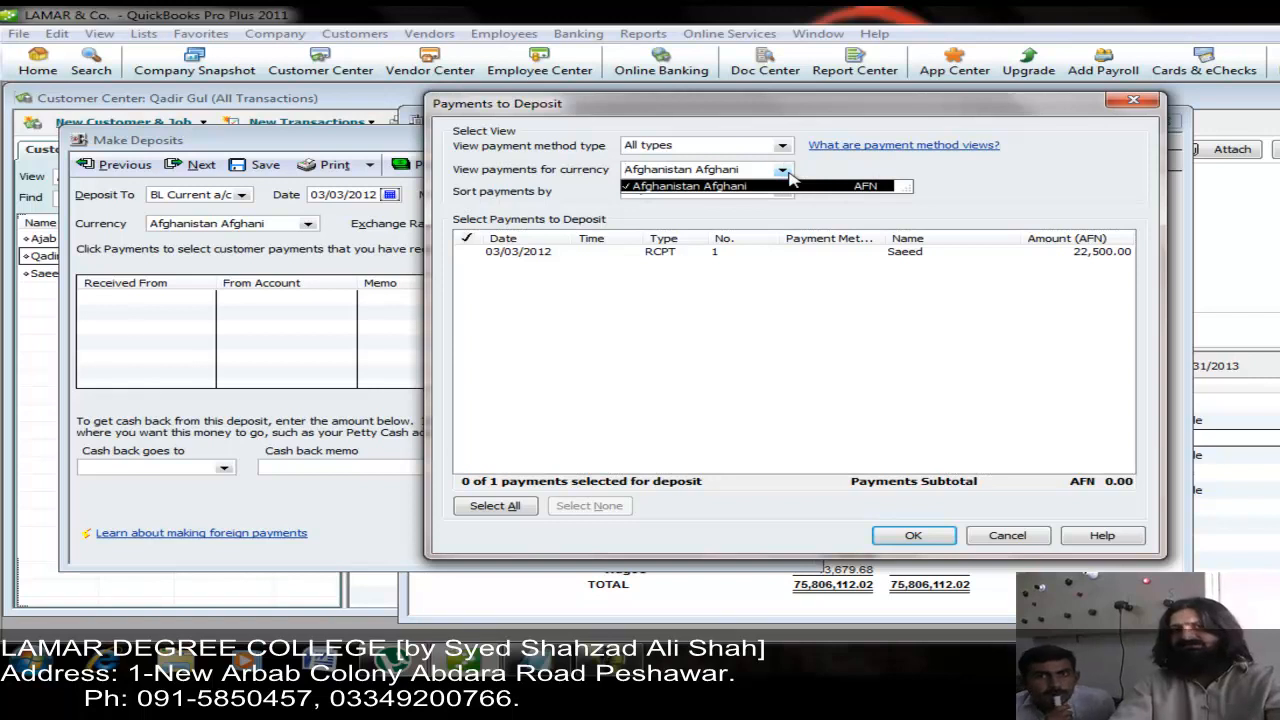
left_click(786, 172)
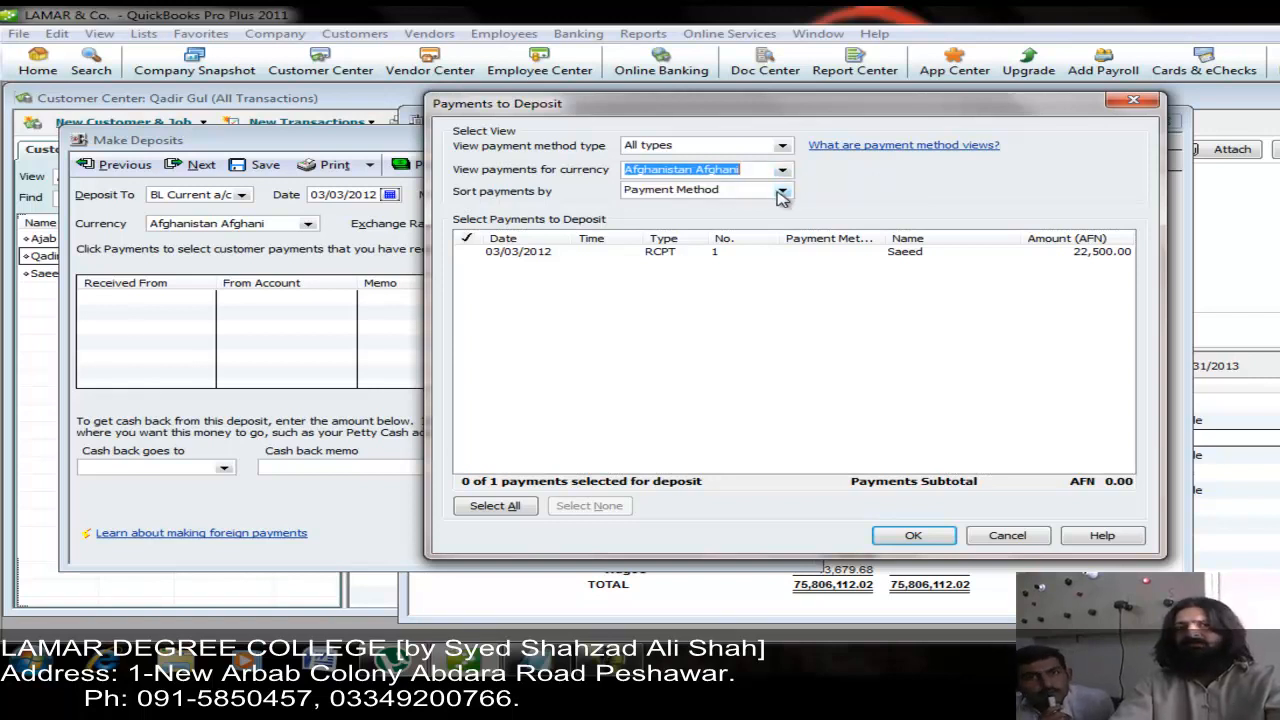
left_click(781, 191)
left_click(781, 193)
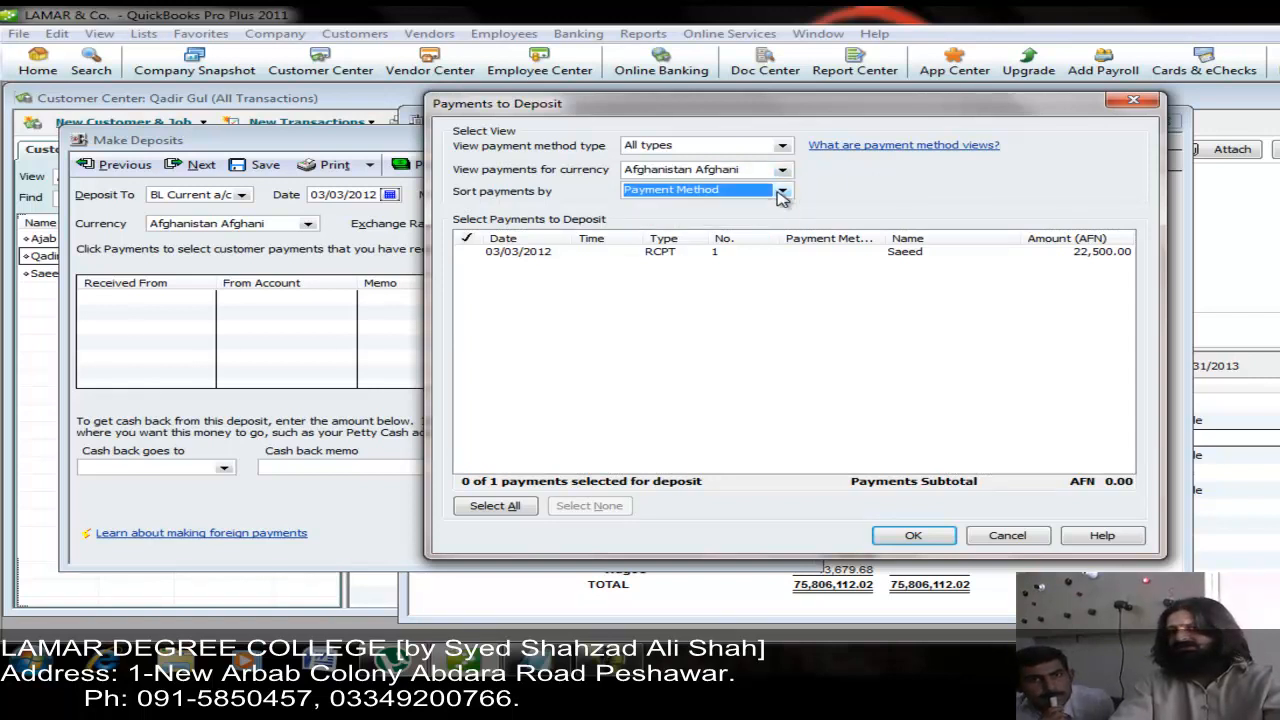
Include the 22,500.00 AFN sales receipt in the deposit and choose Kabul Bank as the account to deposit to
left_click(486, 256)
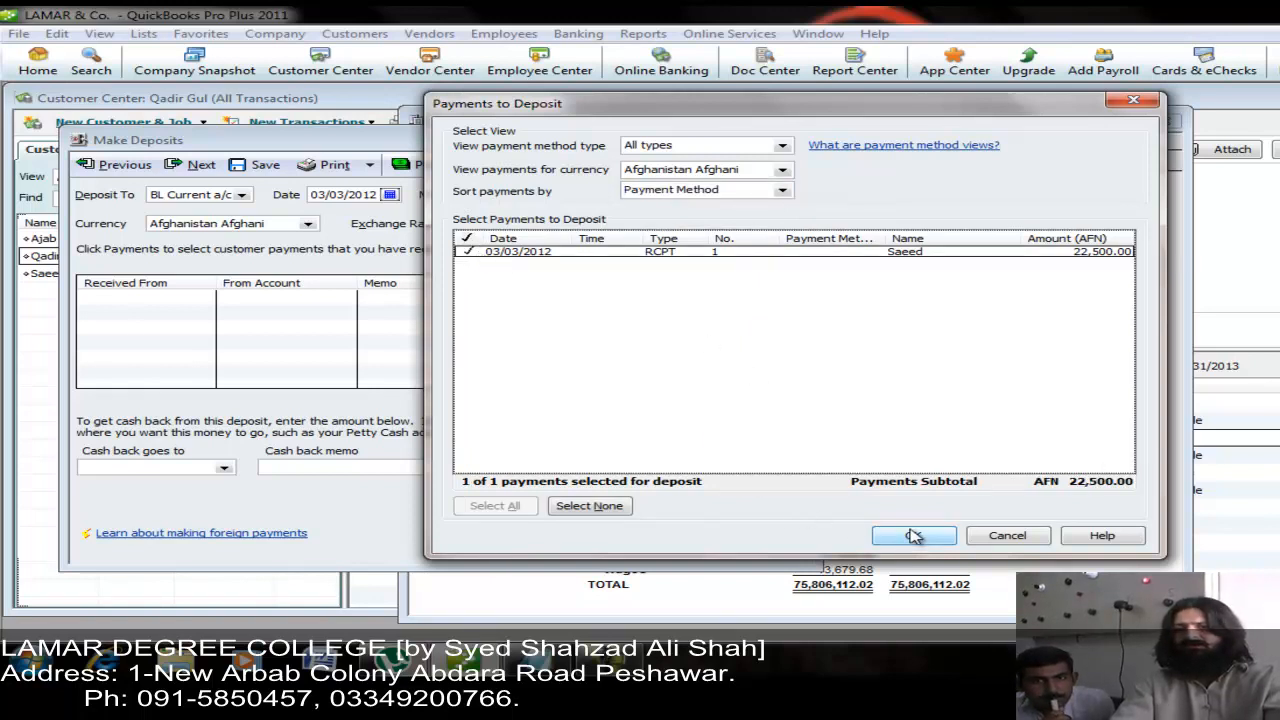
left_click(913, 536)
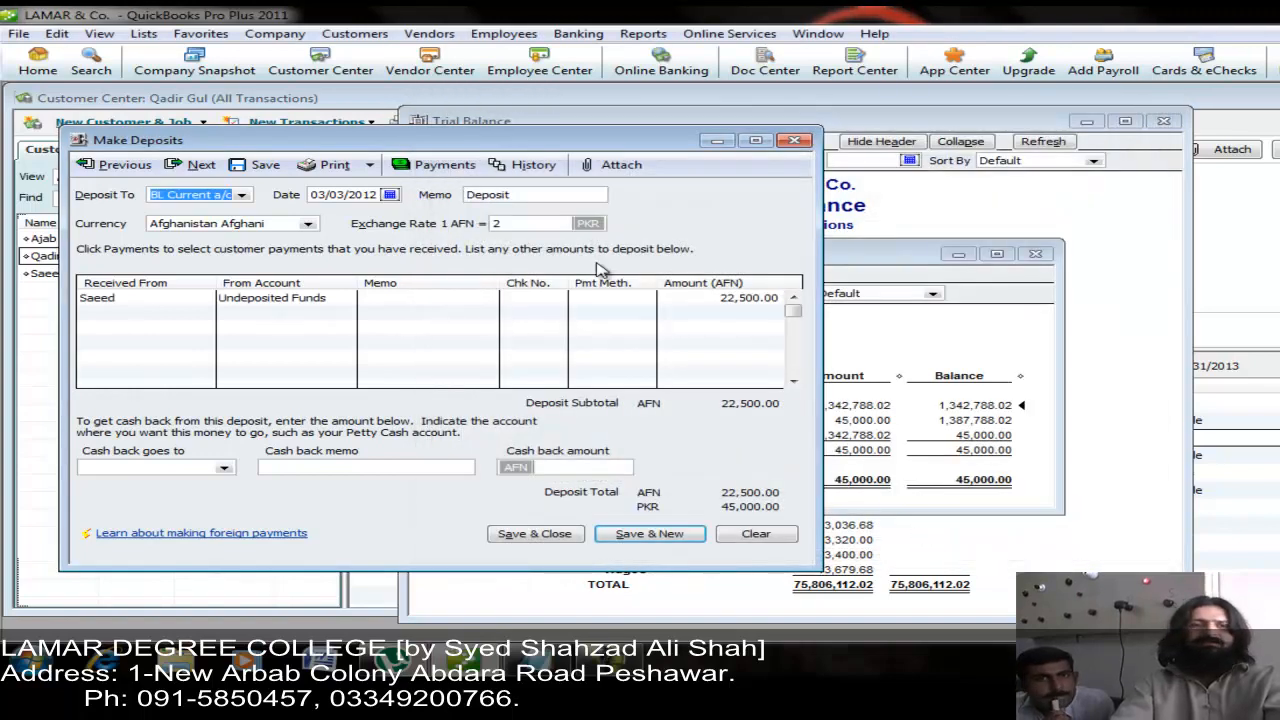
left_click(243, 196)
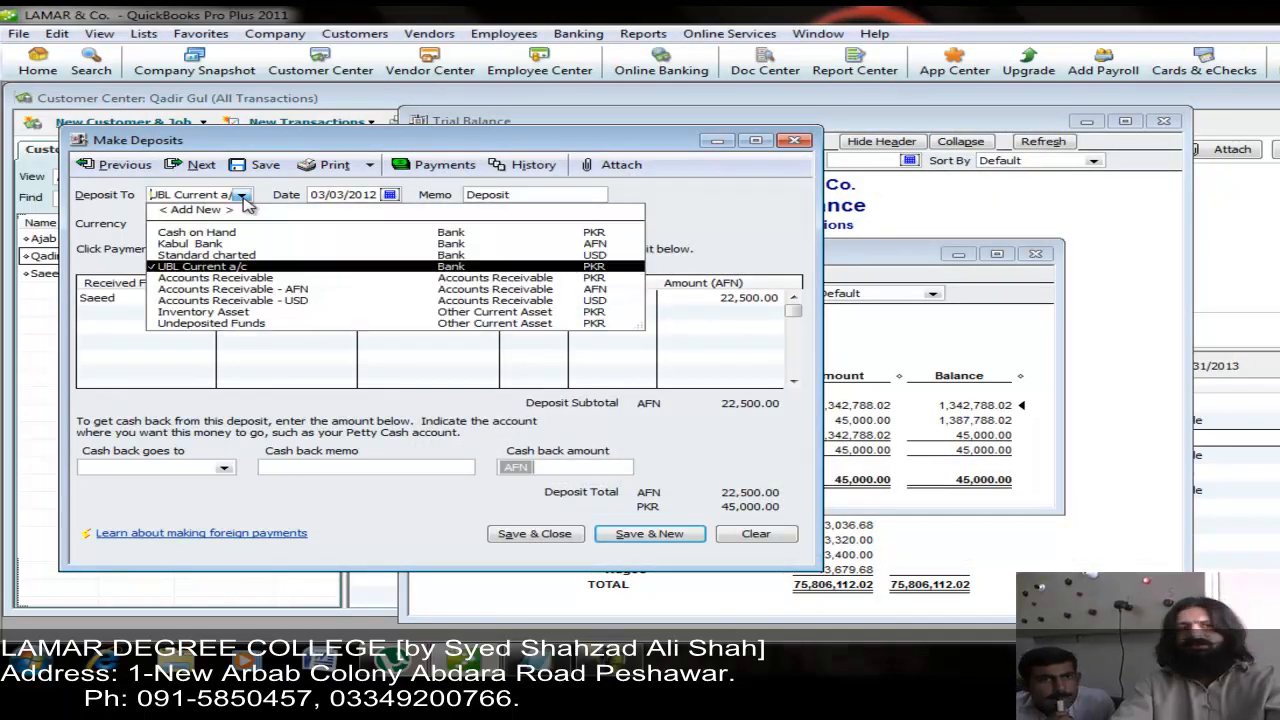
left_click(222, 246)
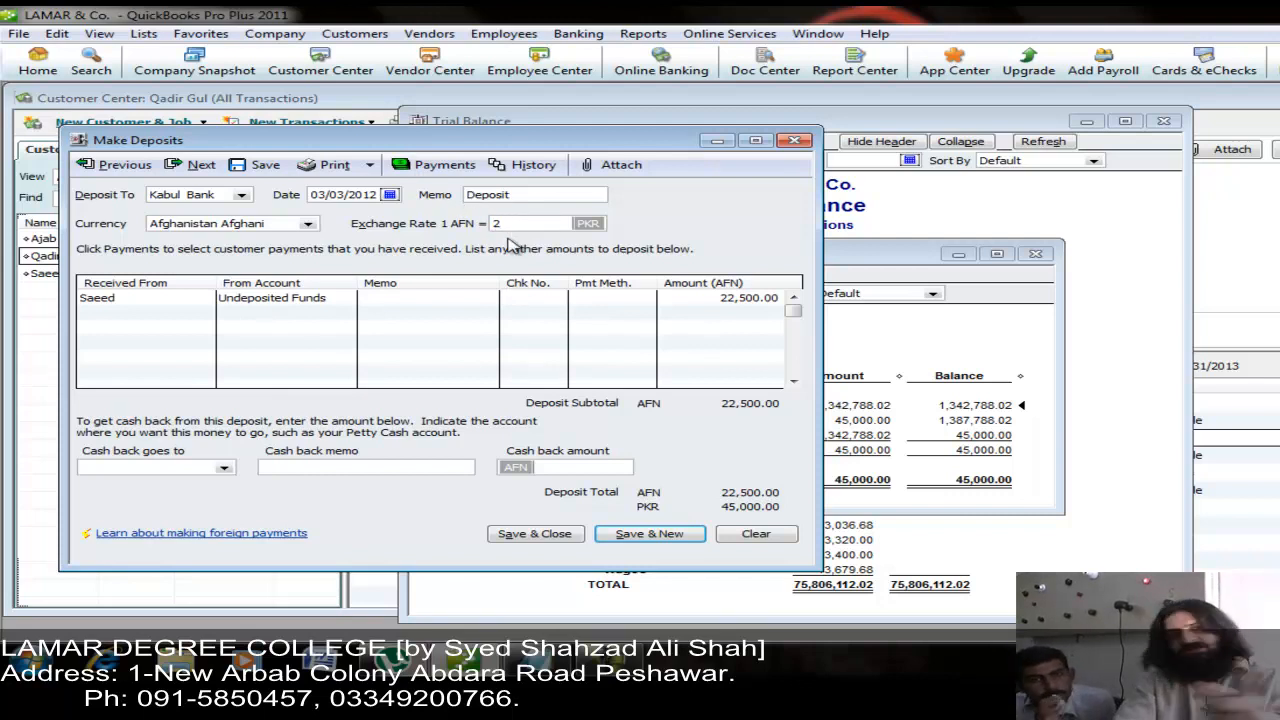
Save and close the Kabul Bank deposit, and close the transaction report for Undeposited Funds
left_click(535, 364)
left_click(514, 534)
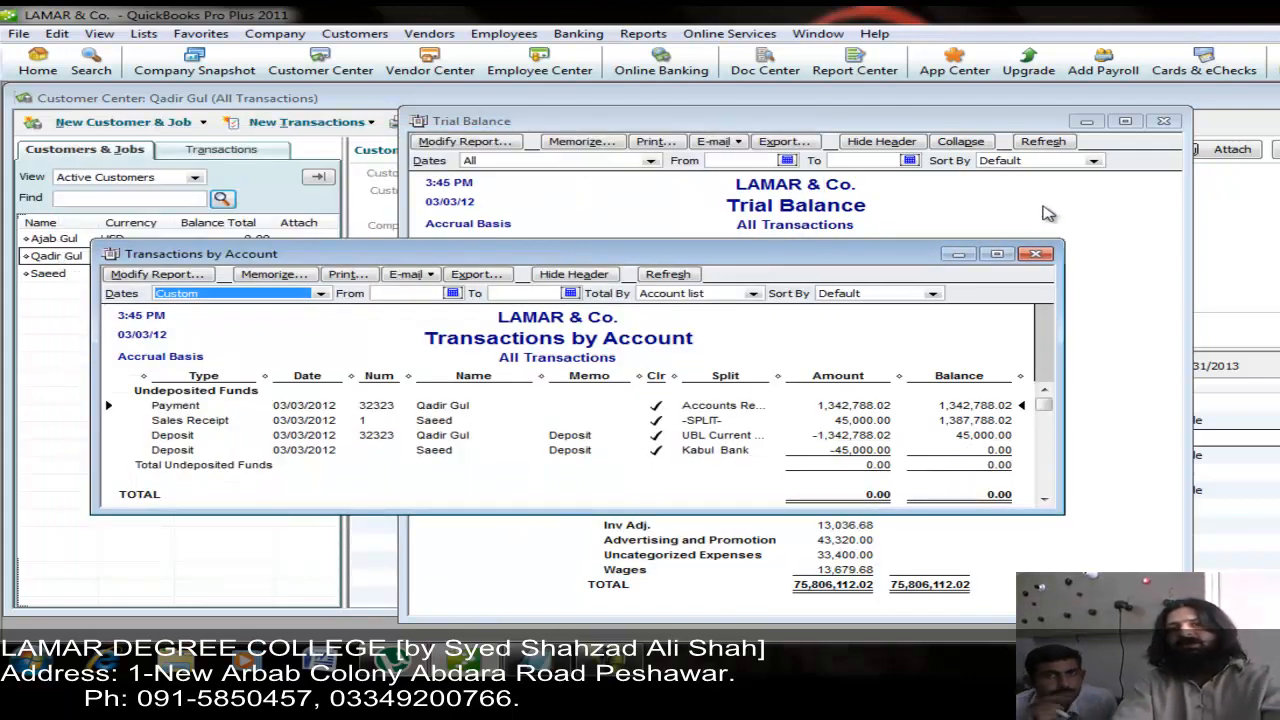
left_click(1036, 254)
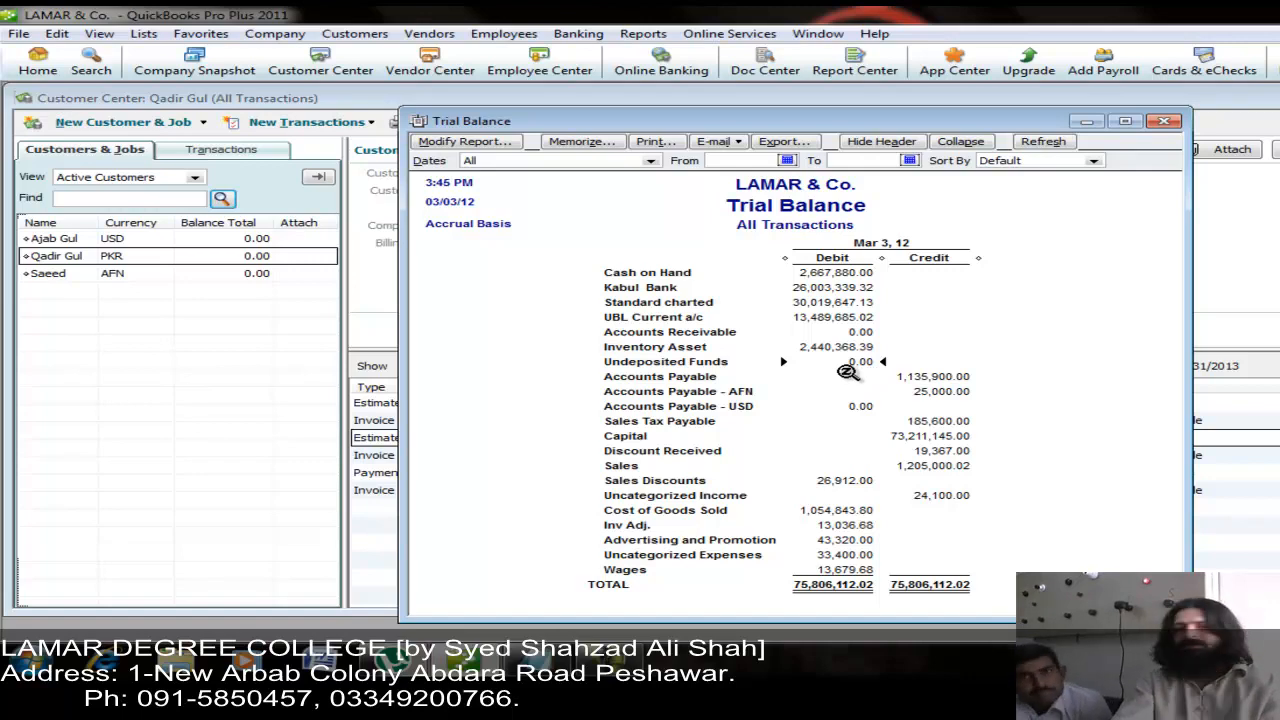
Examine the transactions behind the Kabul Bank and UBL Current a/c balances in the Trial Balance
double_click(850, 288)
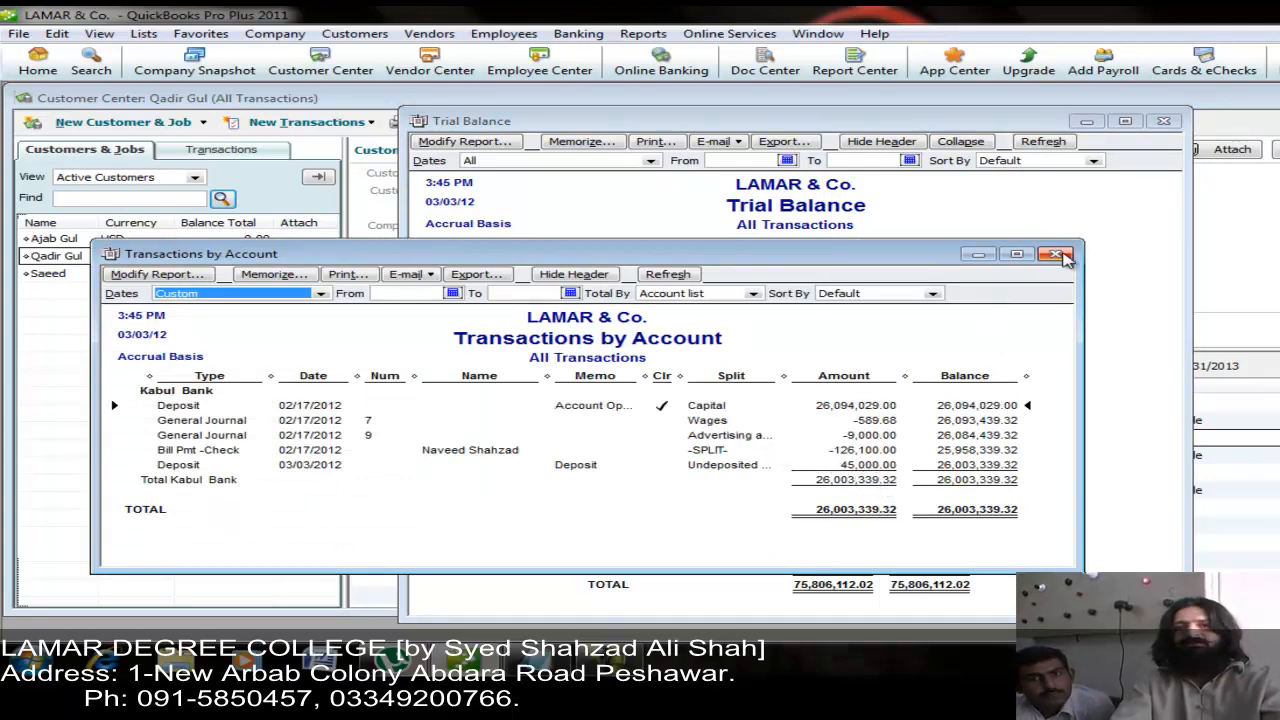
left_click(1055, 254)
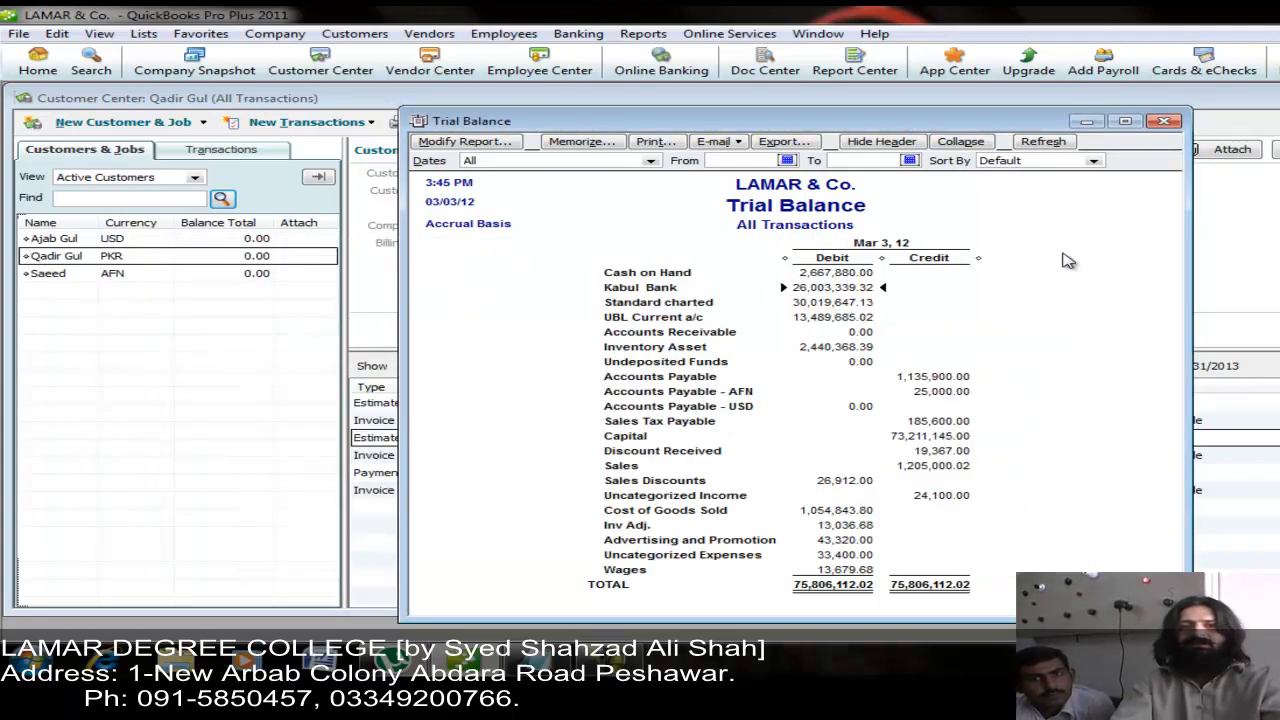
double_click(826, 318)
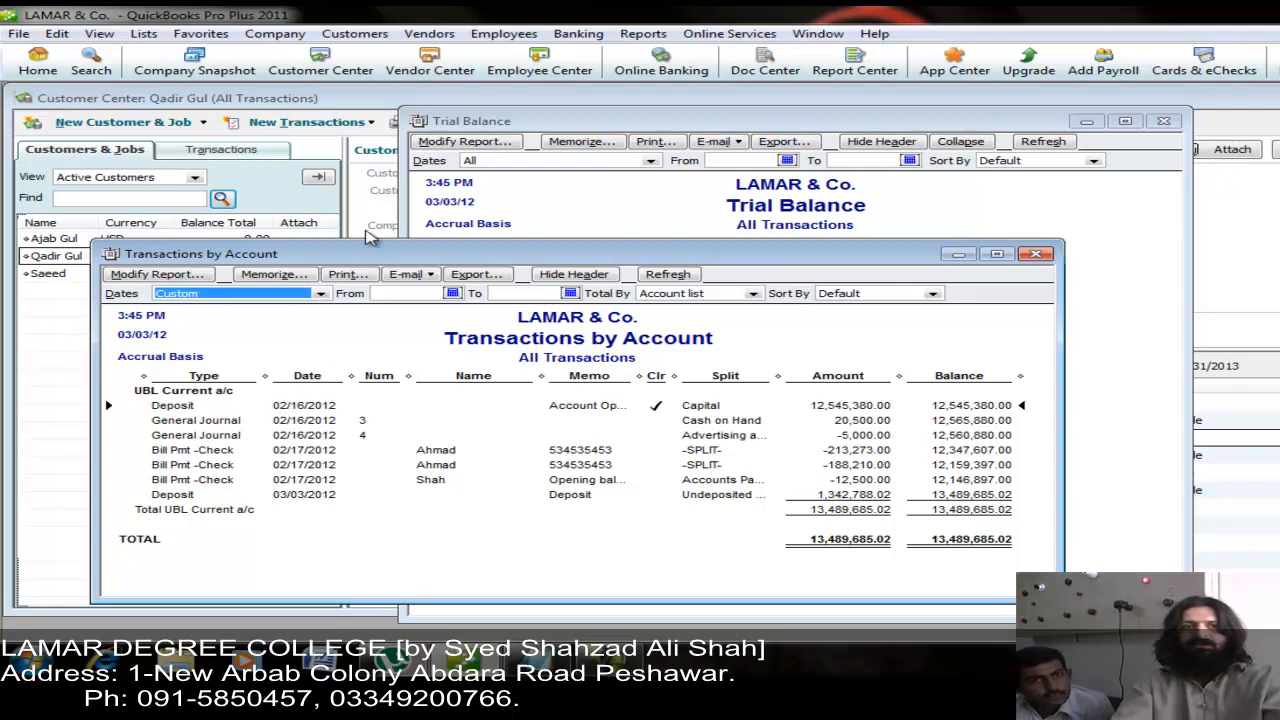
Start another bank deposit with the Make Deposits command
left_click(358, 36)
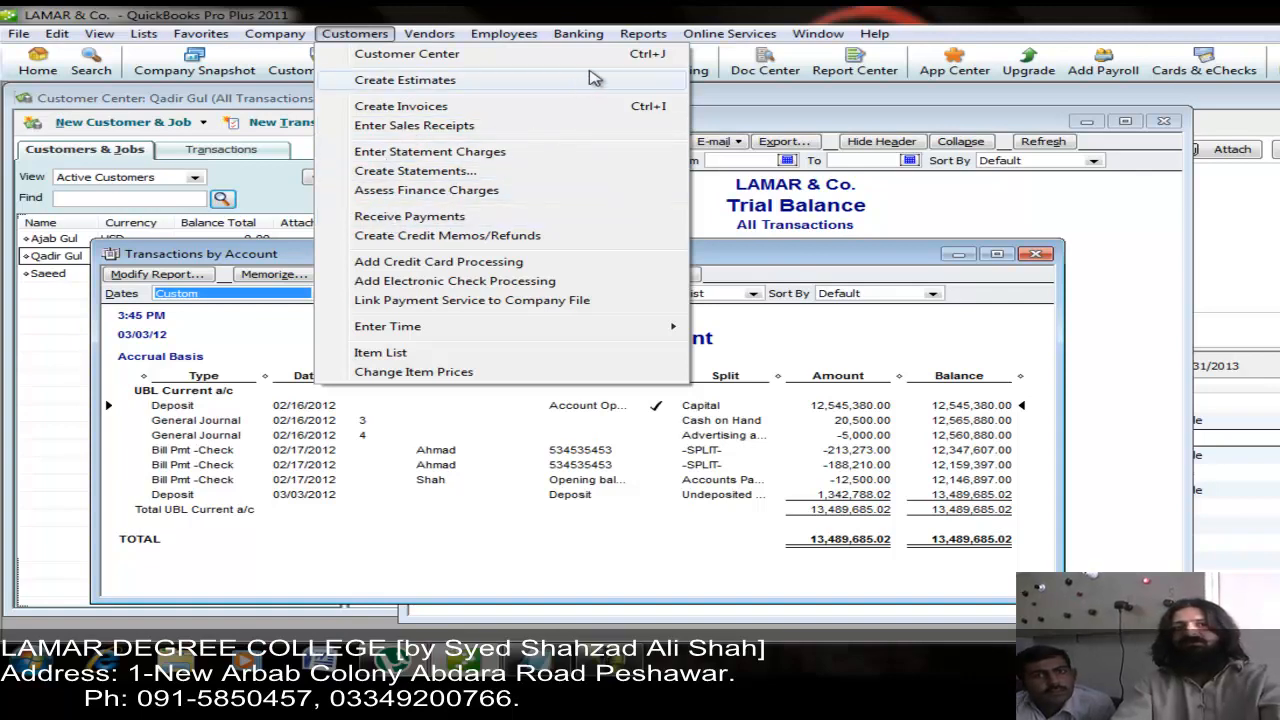
mouse_move(592, 36)
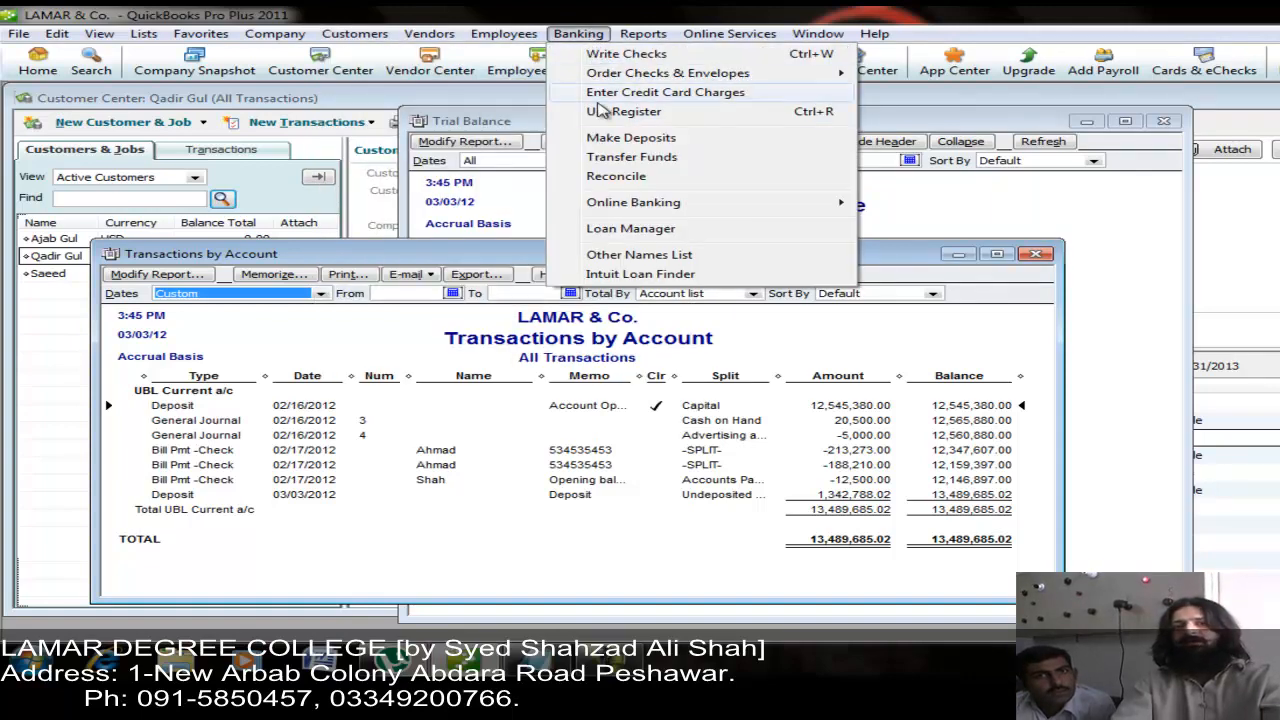
left_click(607, 139)
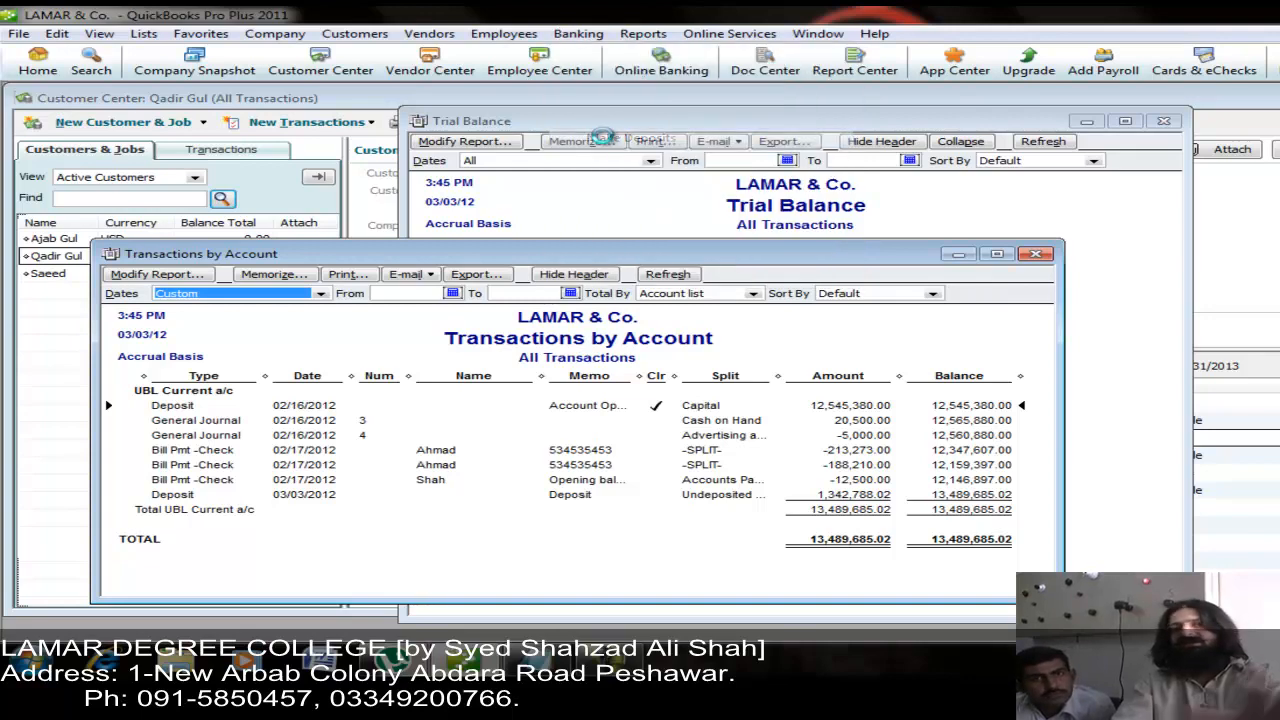